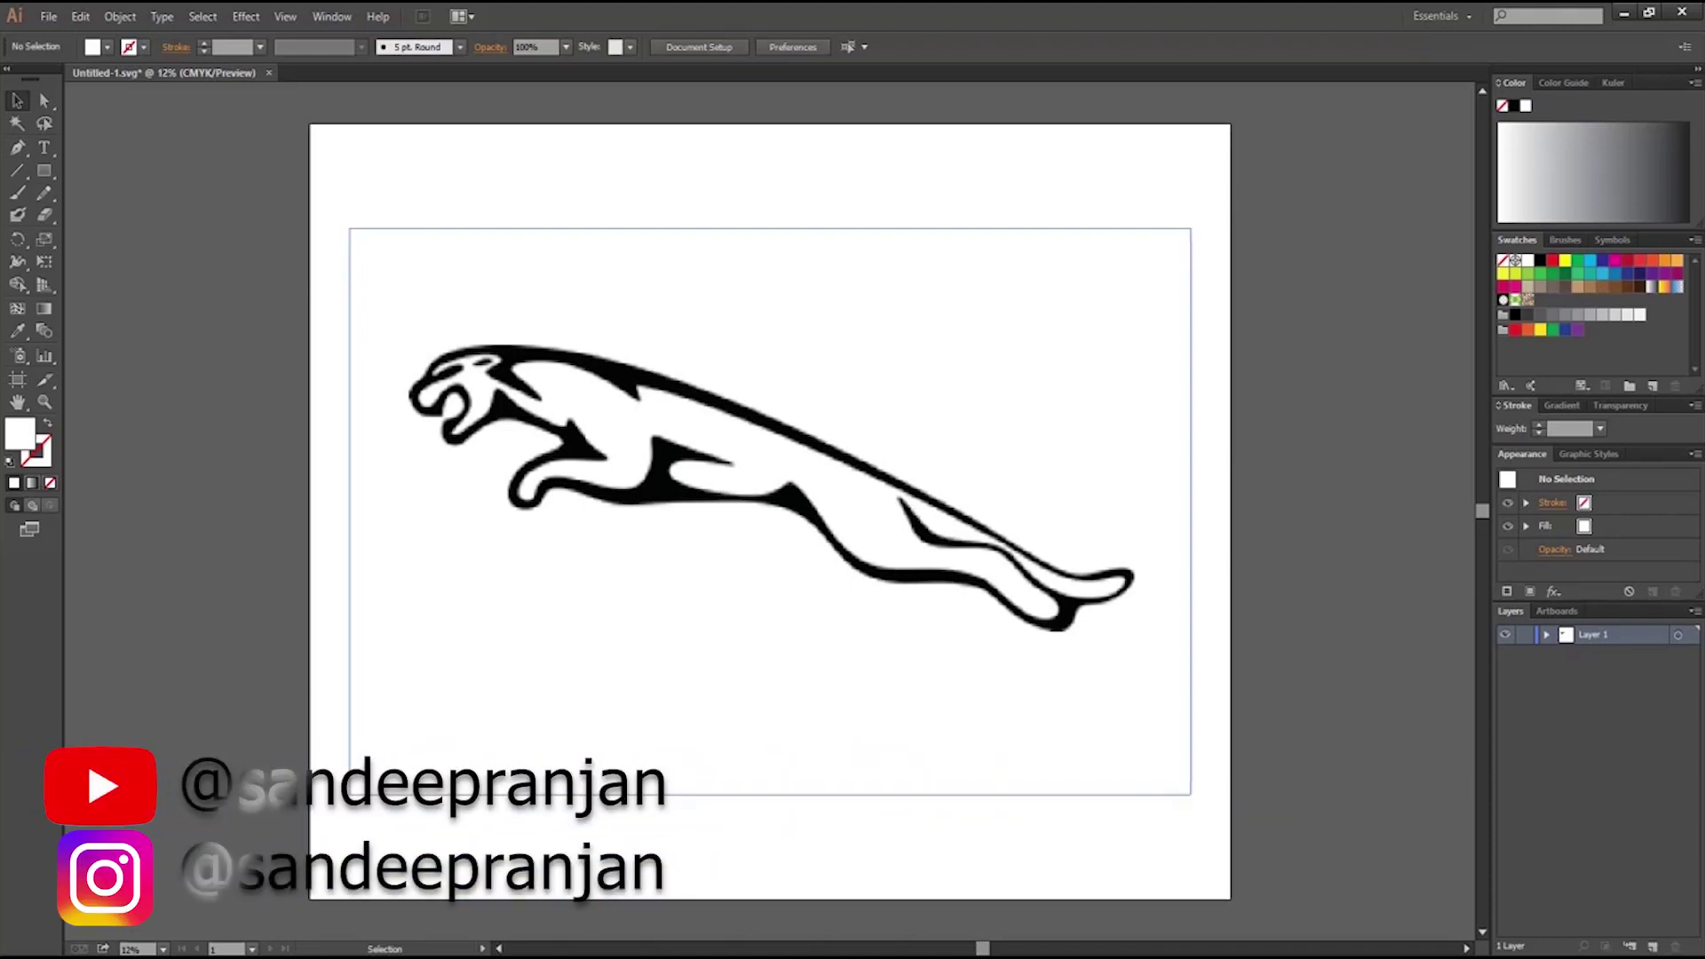
- Convert the leaping jaguar image with Image Trace and expand the tracing into editable paths
left_click(770, 511)
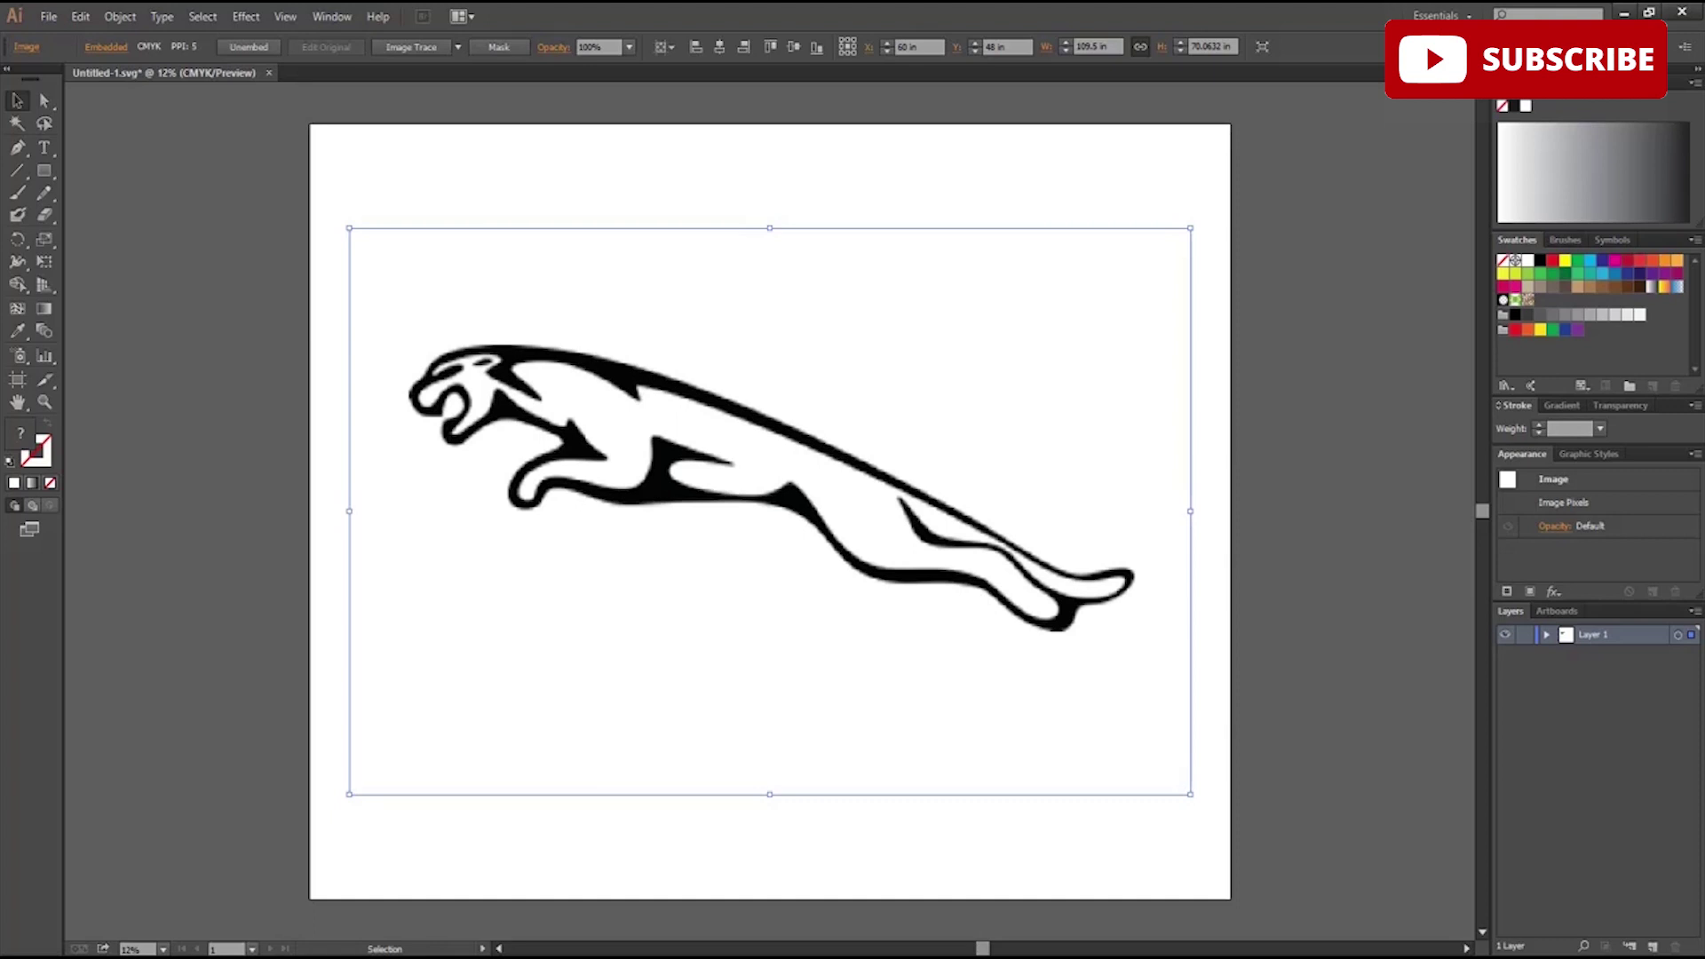
left_click(178, 240)
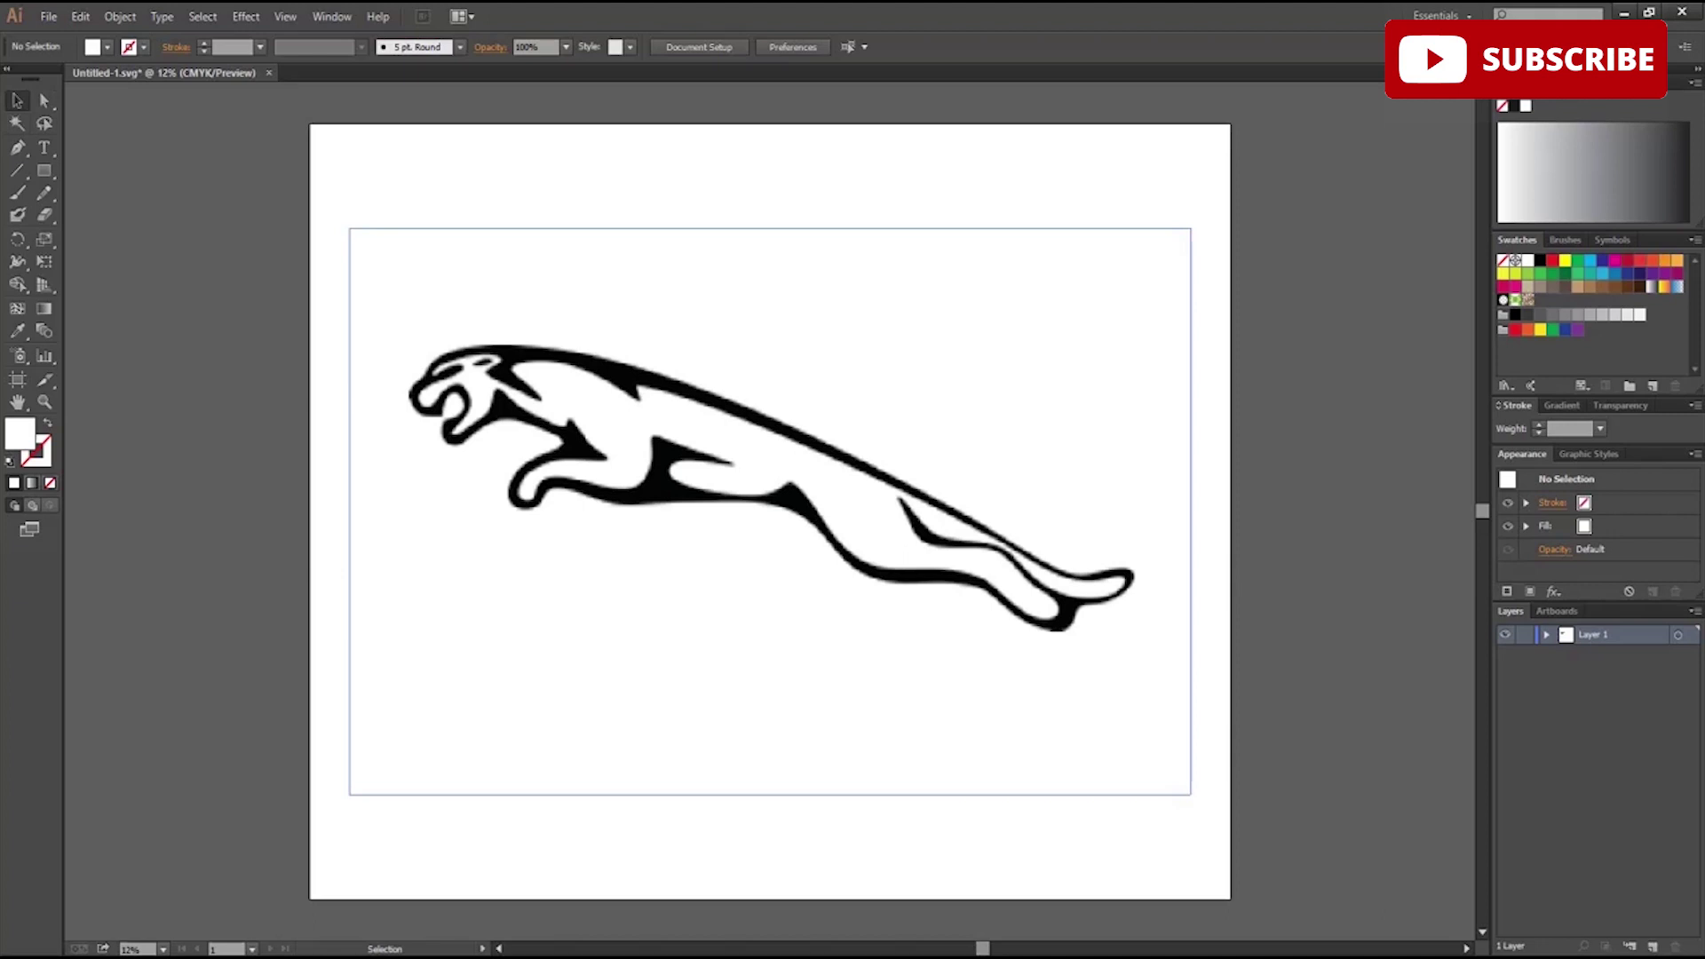
left_click(710, 470)
left_click(411, 46)
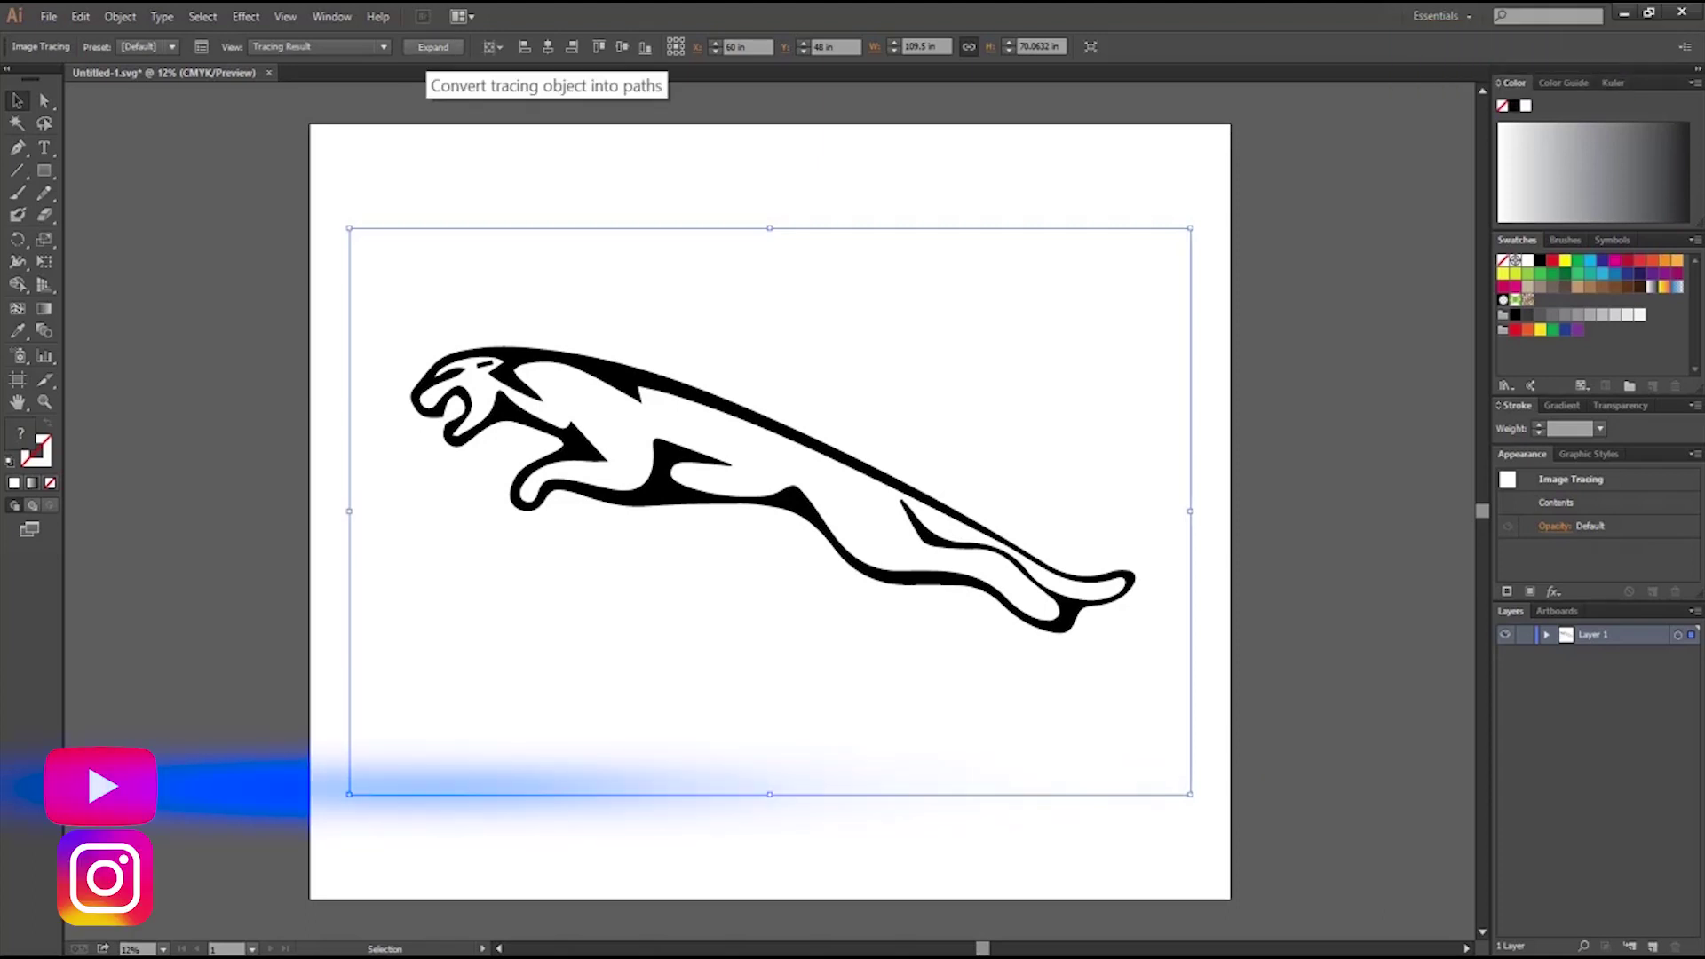
left_click(433, 46)
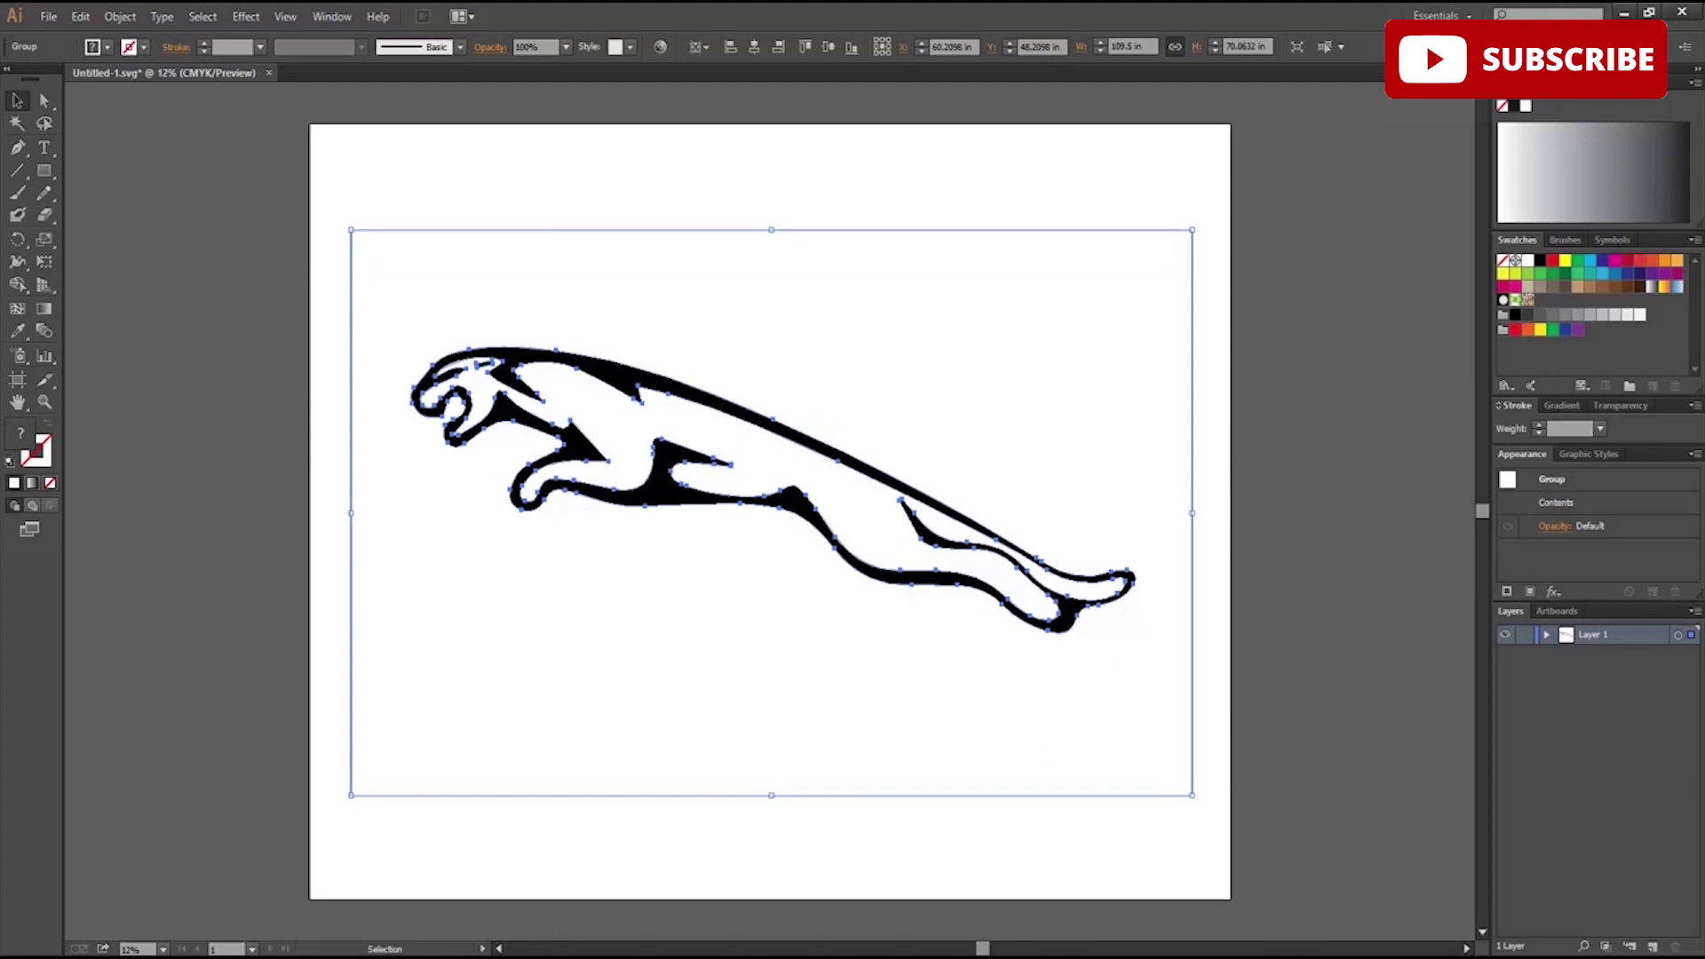
- Ungroup the tracing to delete its white background, and group the jaguar's remaining white inner shapes
right_click(818, 414)
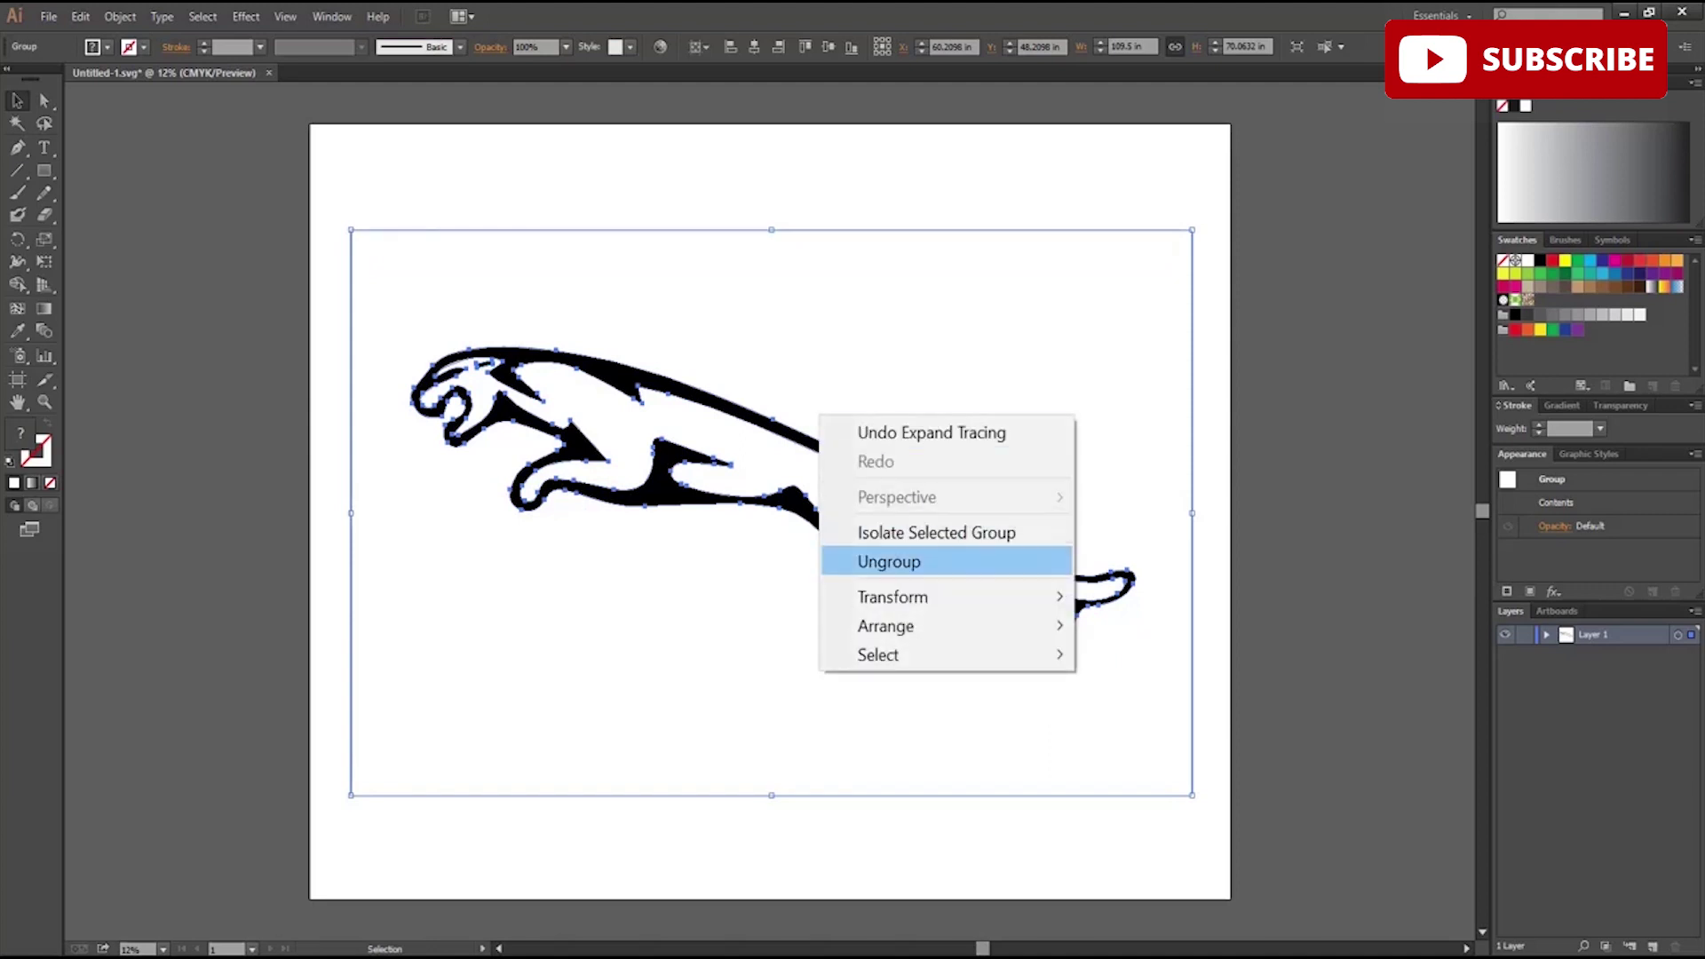
left_click(889, 561)
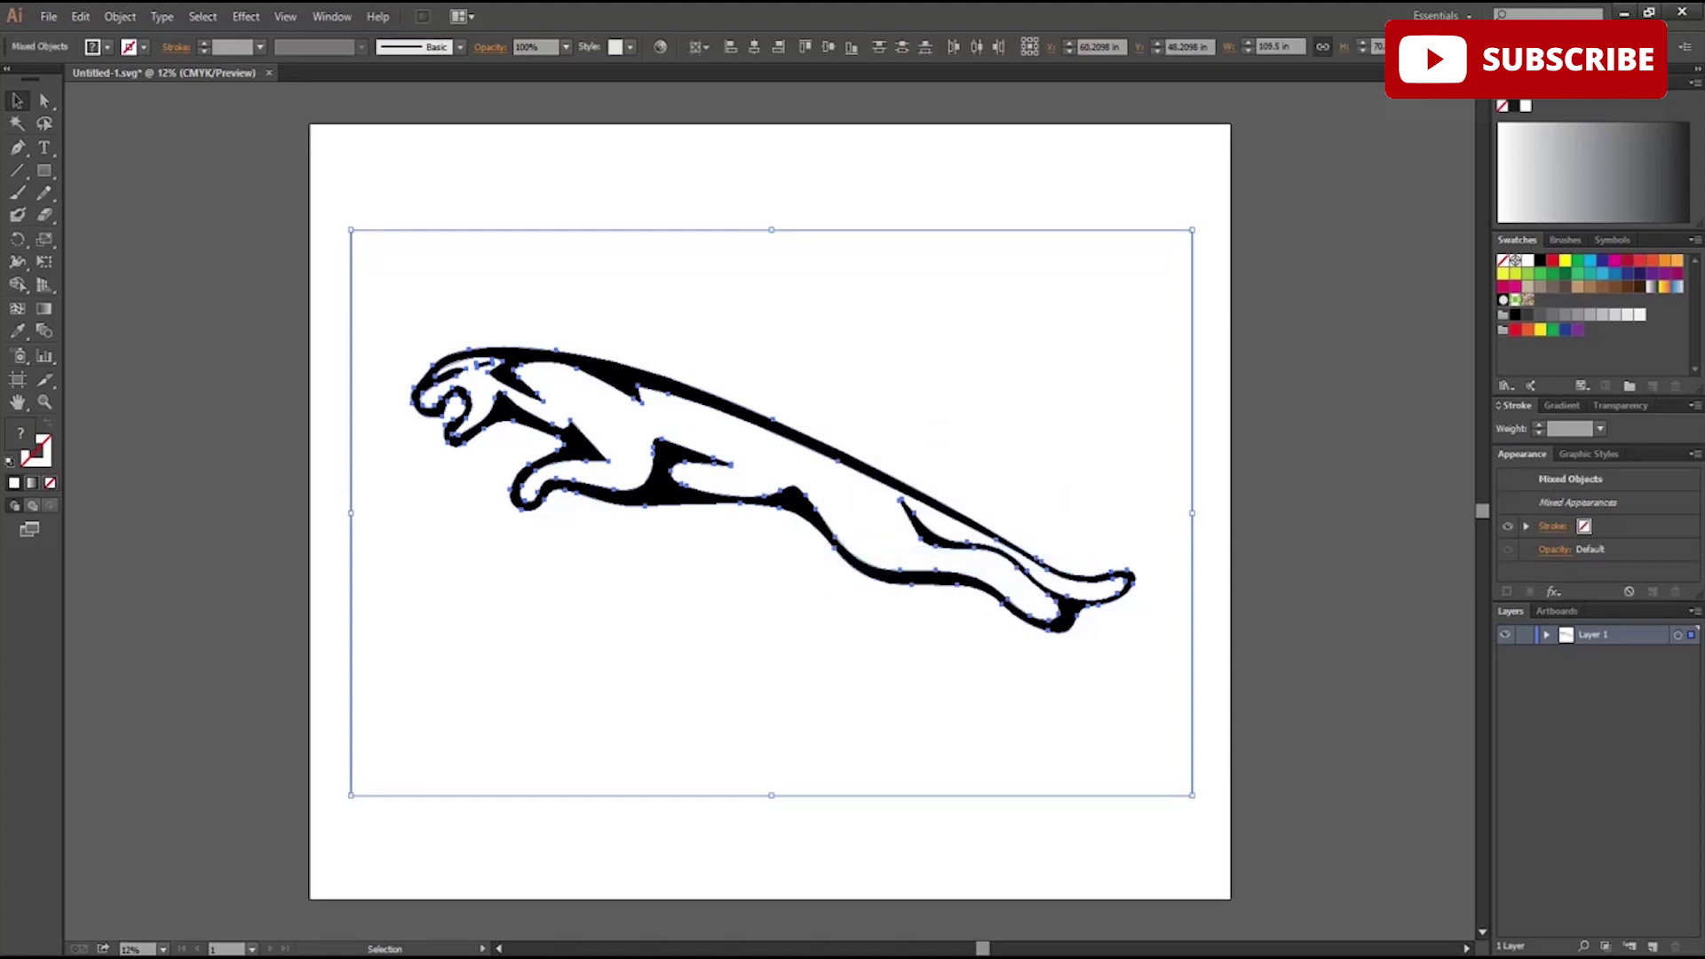
key("ctrl+8")
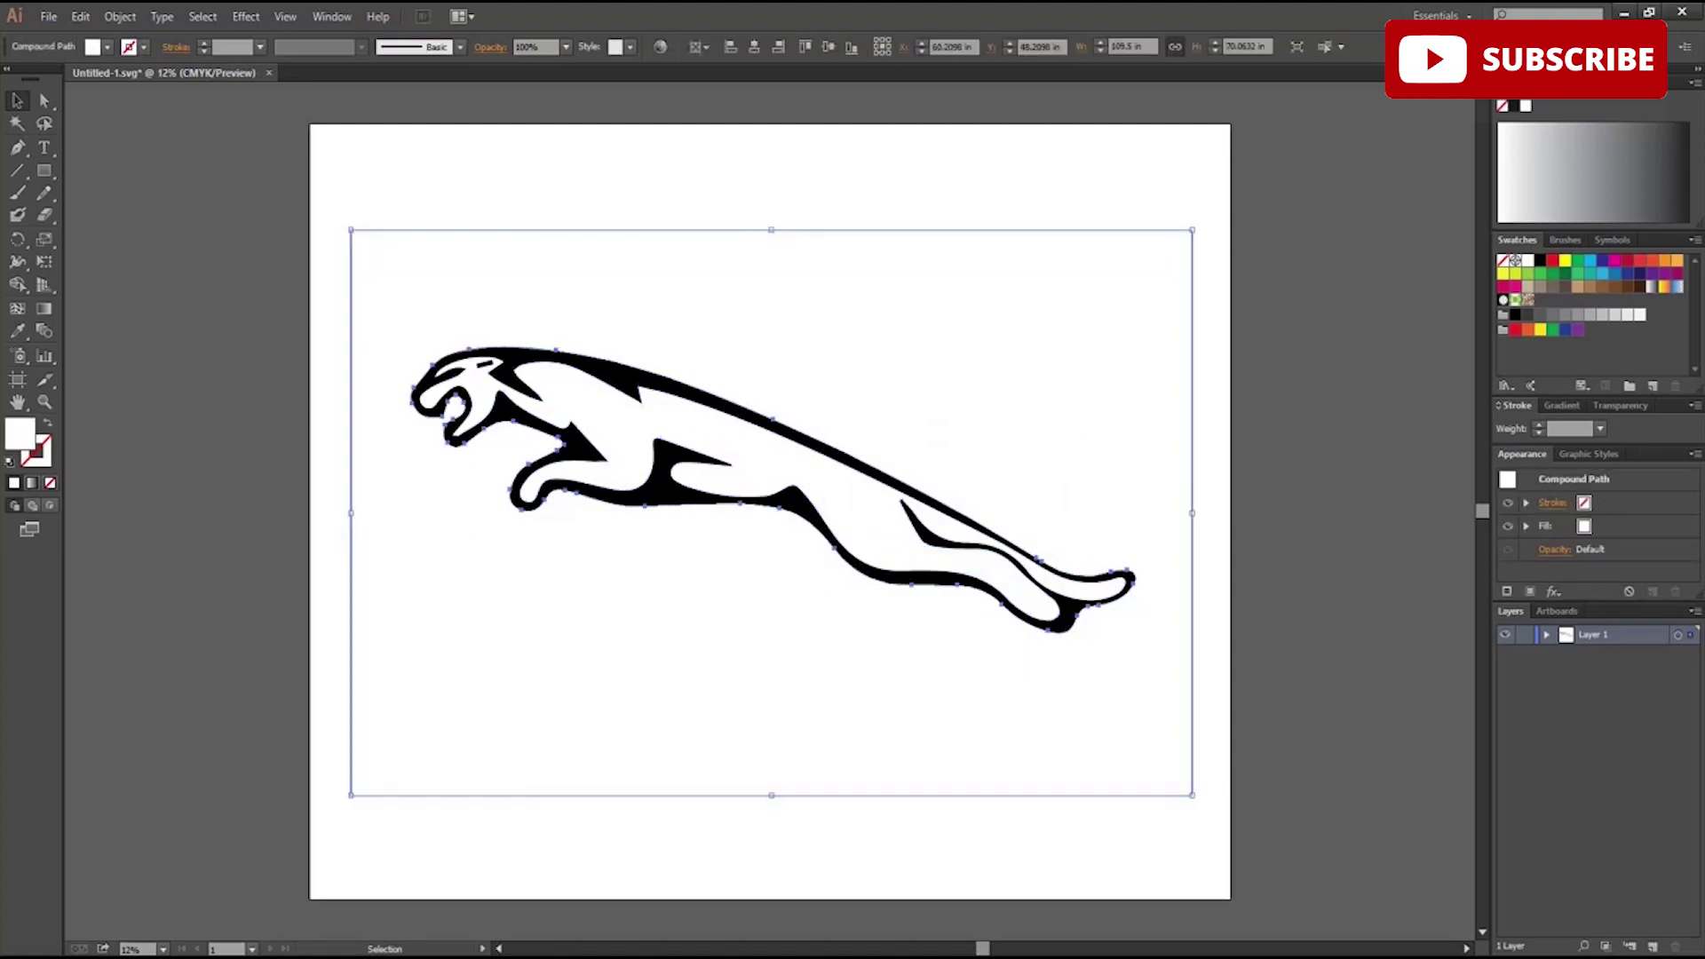
key("Delete")
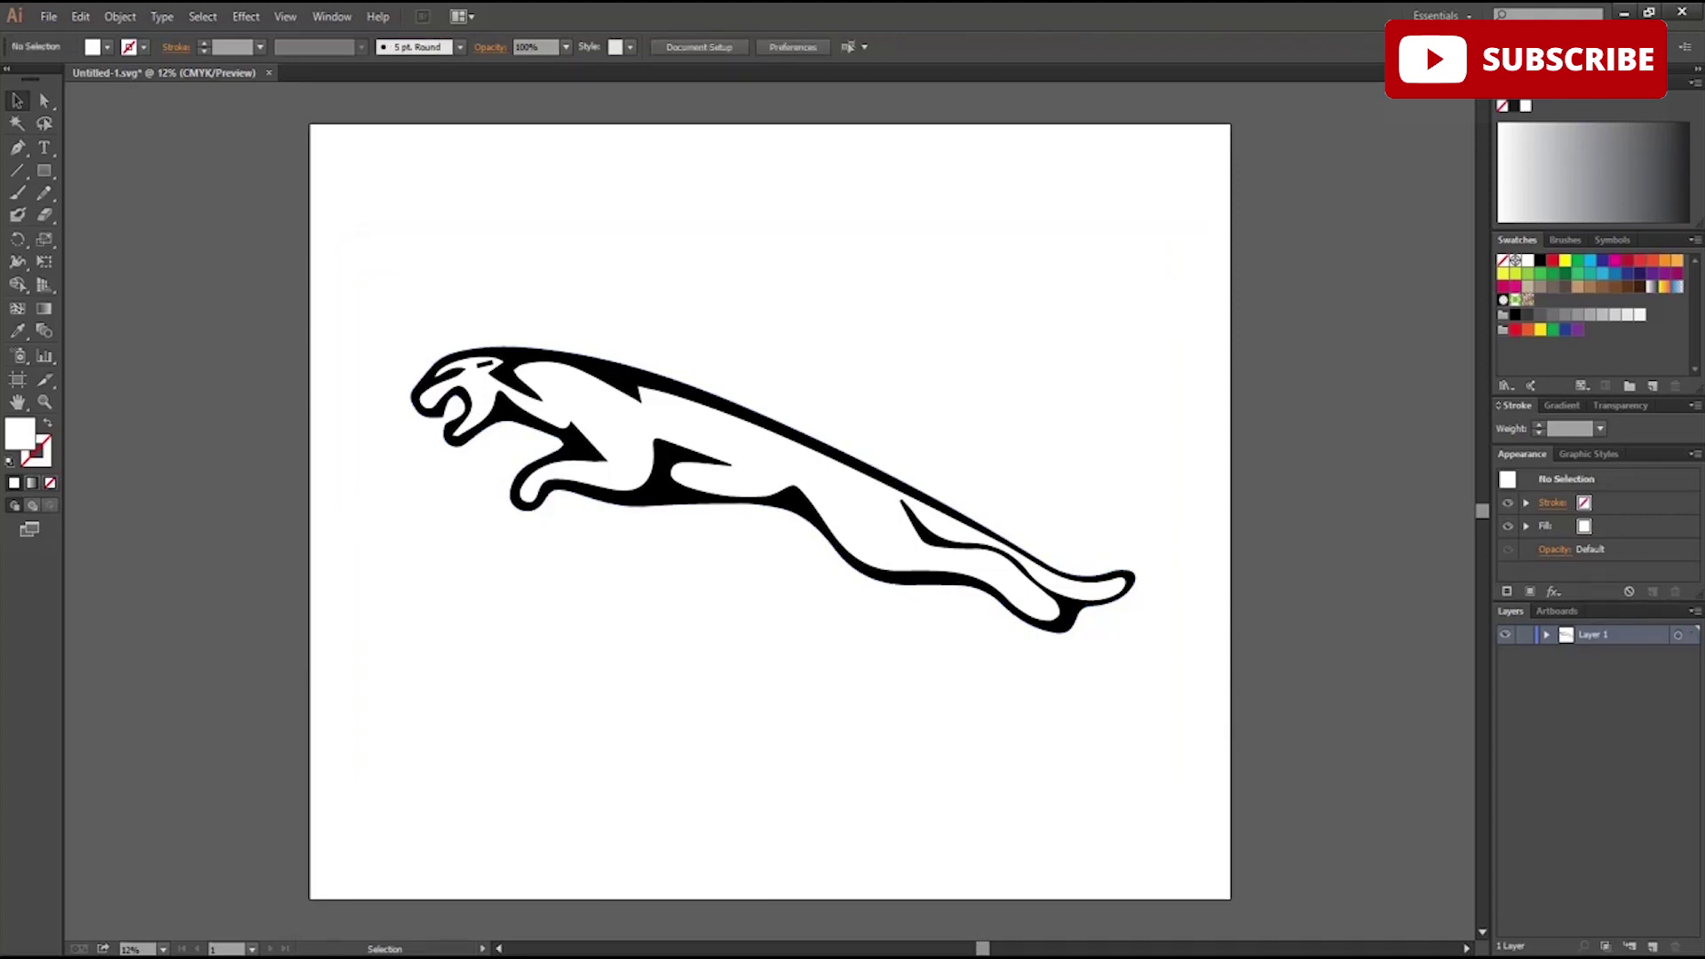
left_click(762, 458)
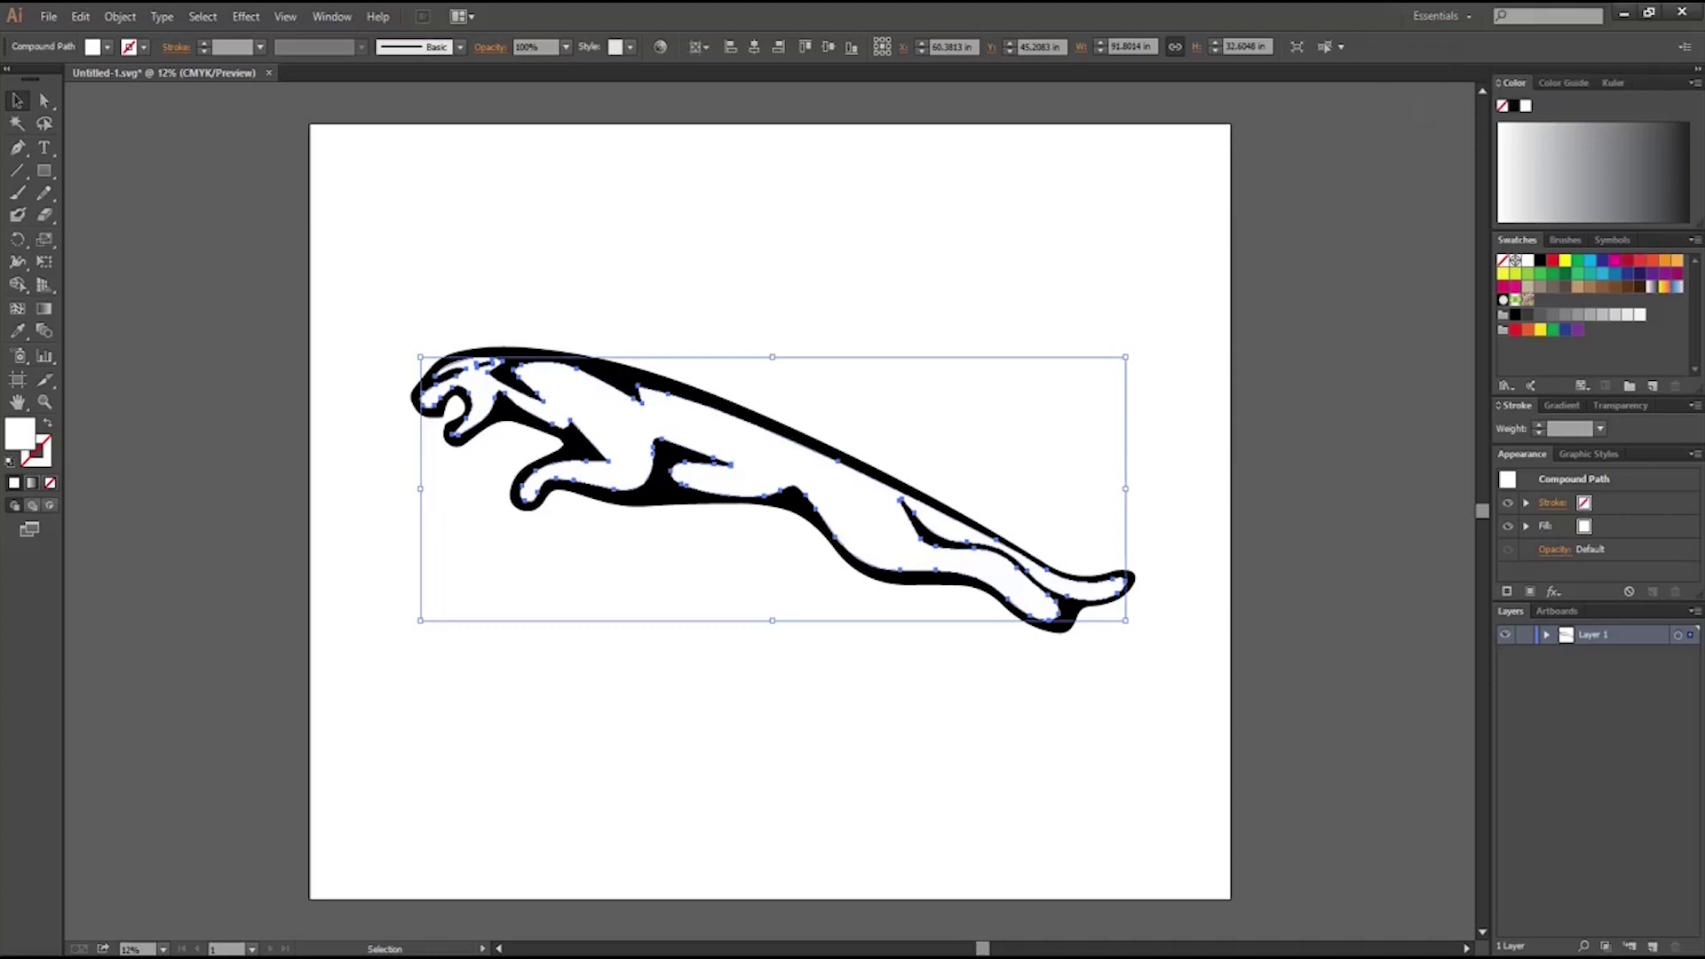
key("ctrl+g")
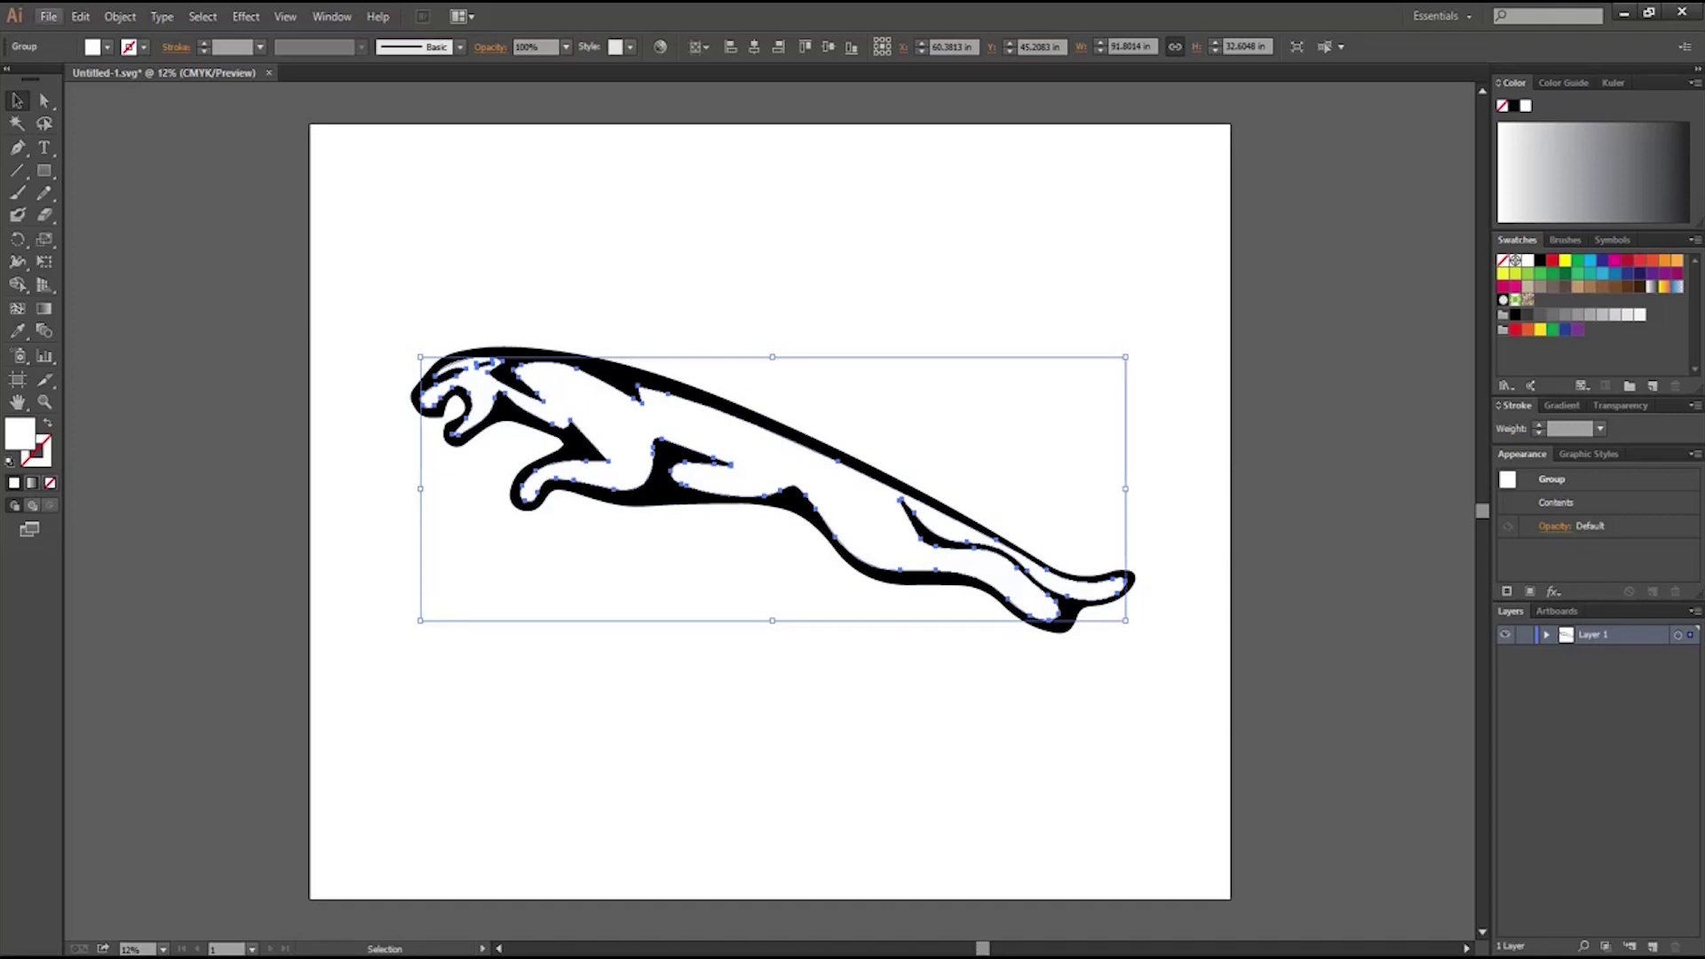
- Save the artwork to the Desktop as an SVG file named Jaguar, using the SVG 1.1 profile
left_click(49, 16)
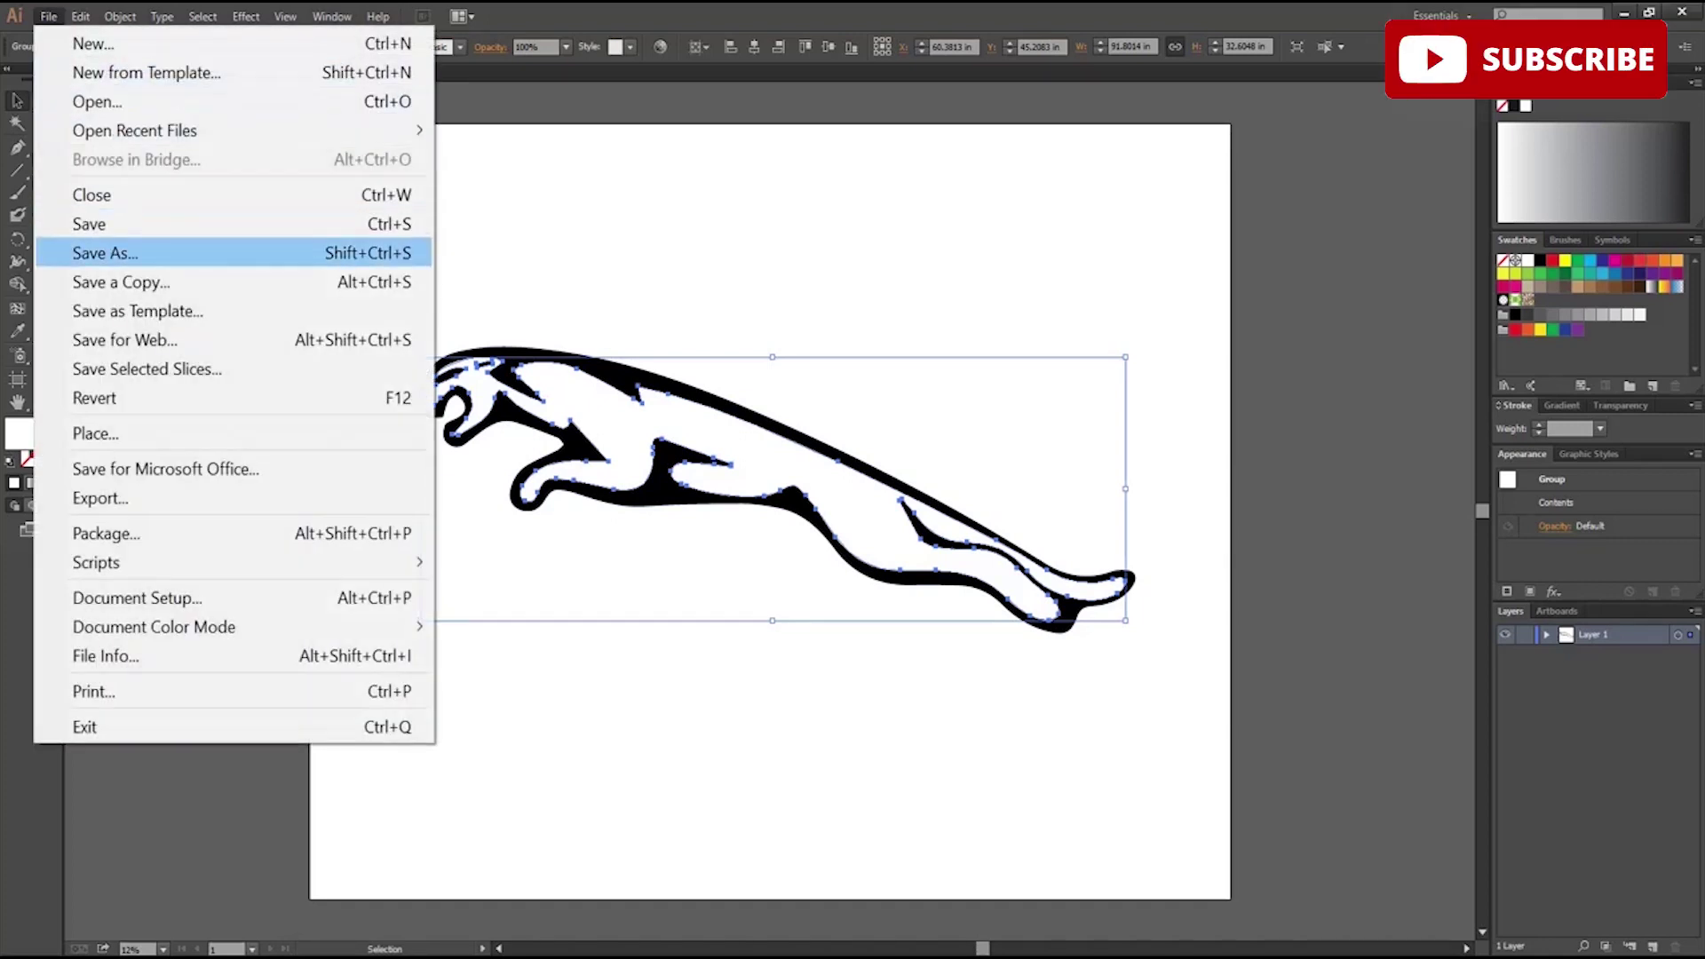
left_click(106, 253)
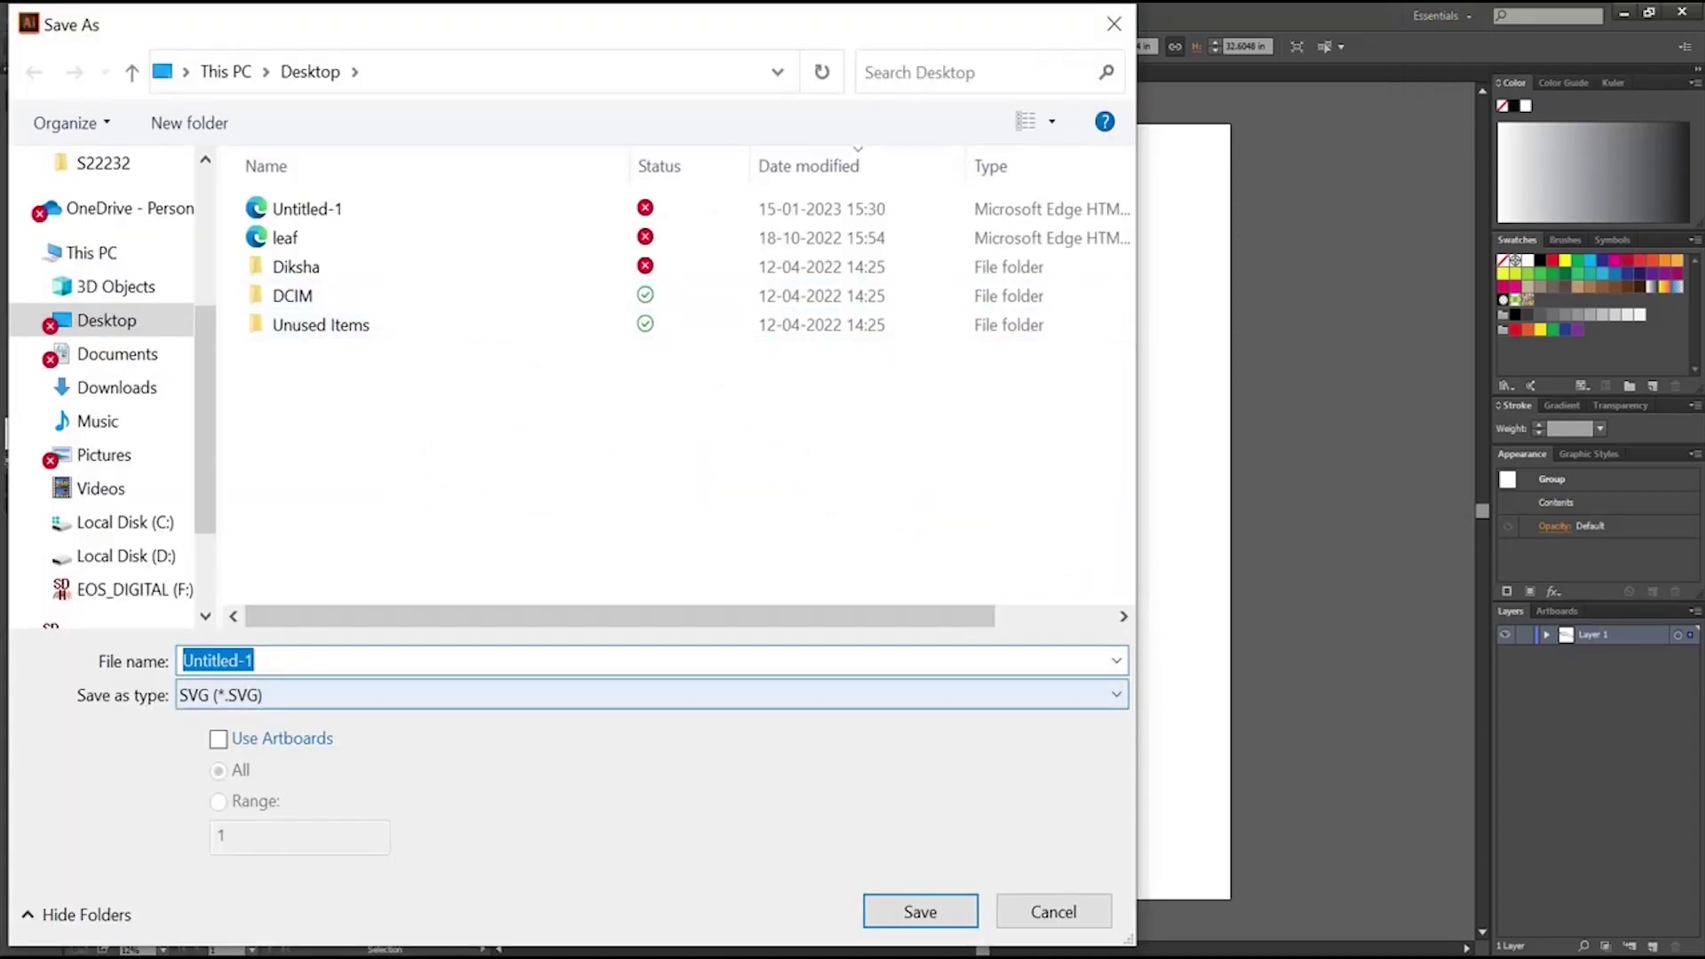
left_click(652, 696)
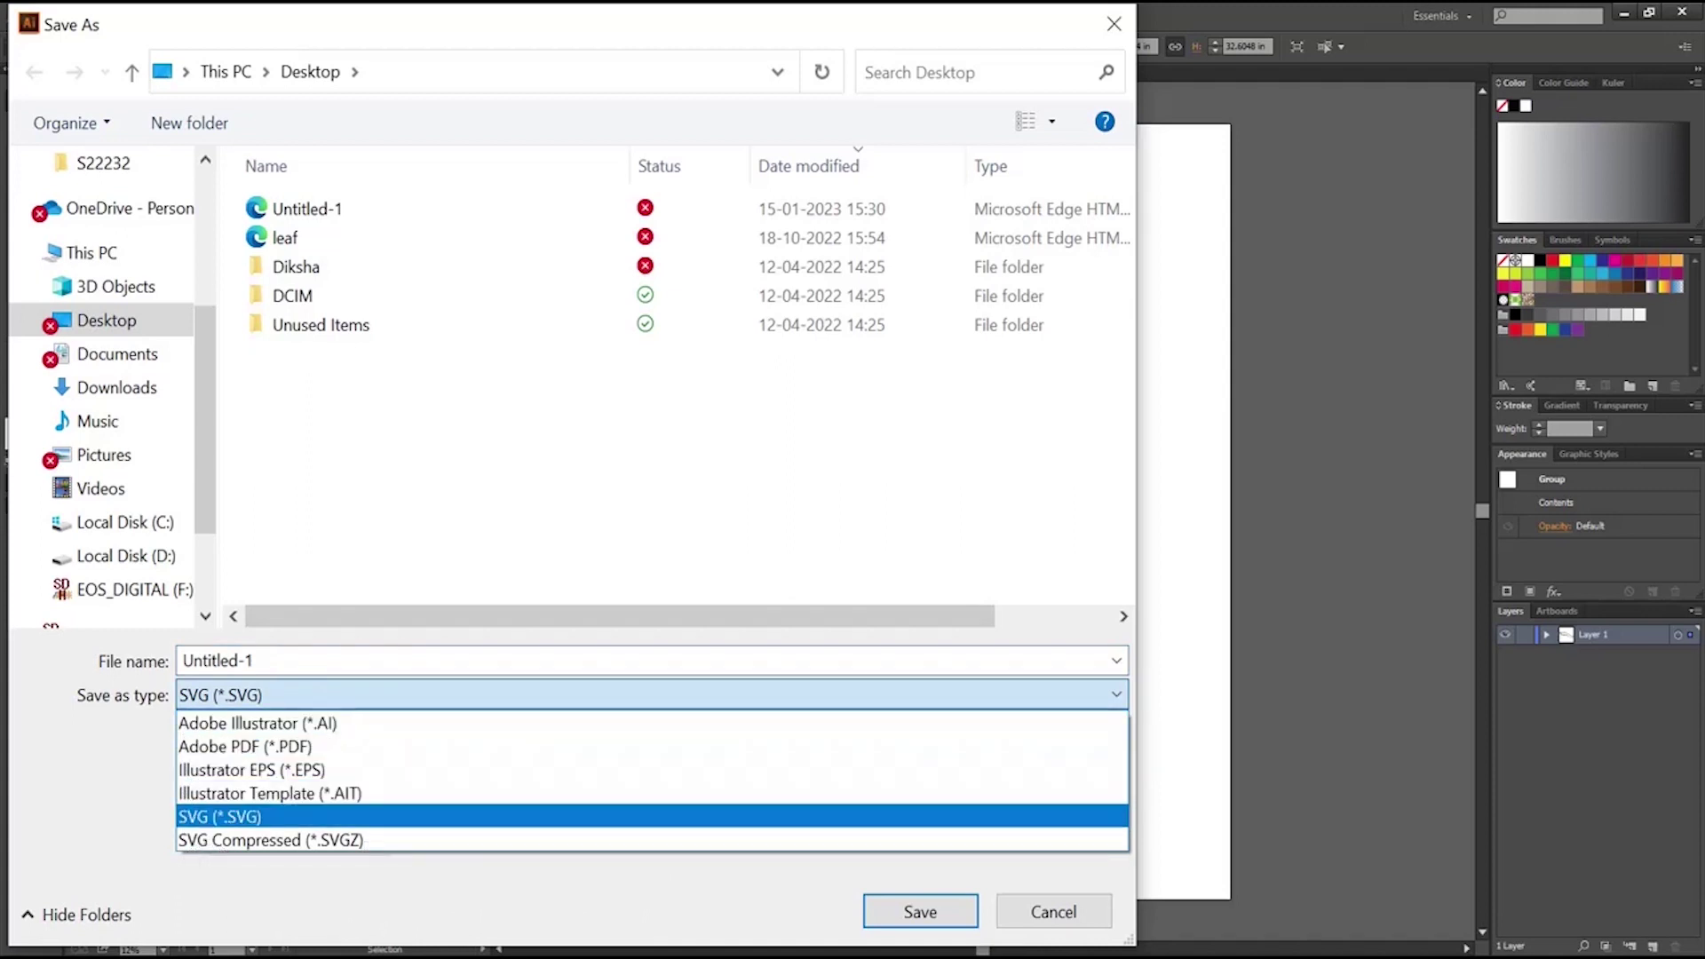
key("Return")
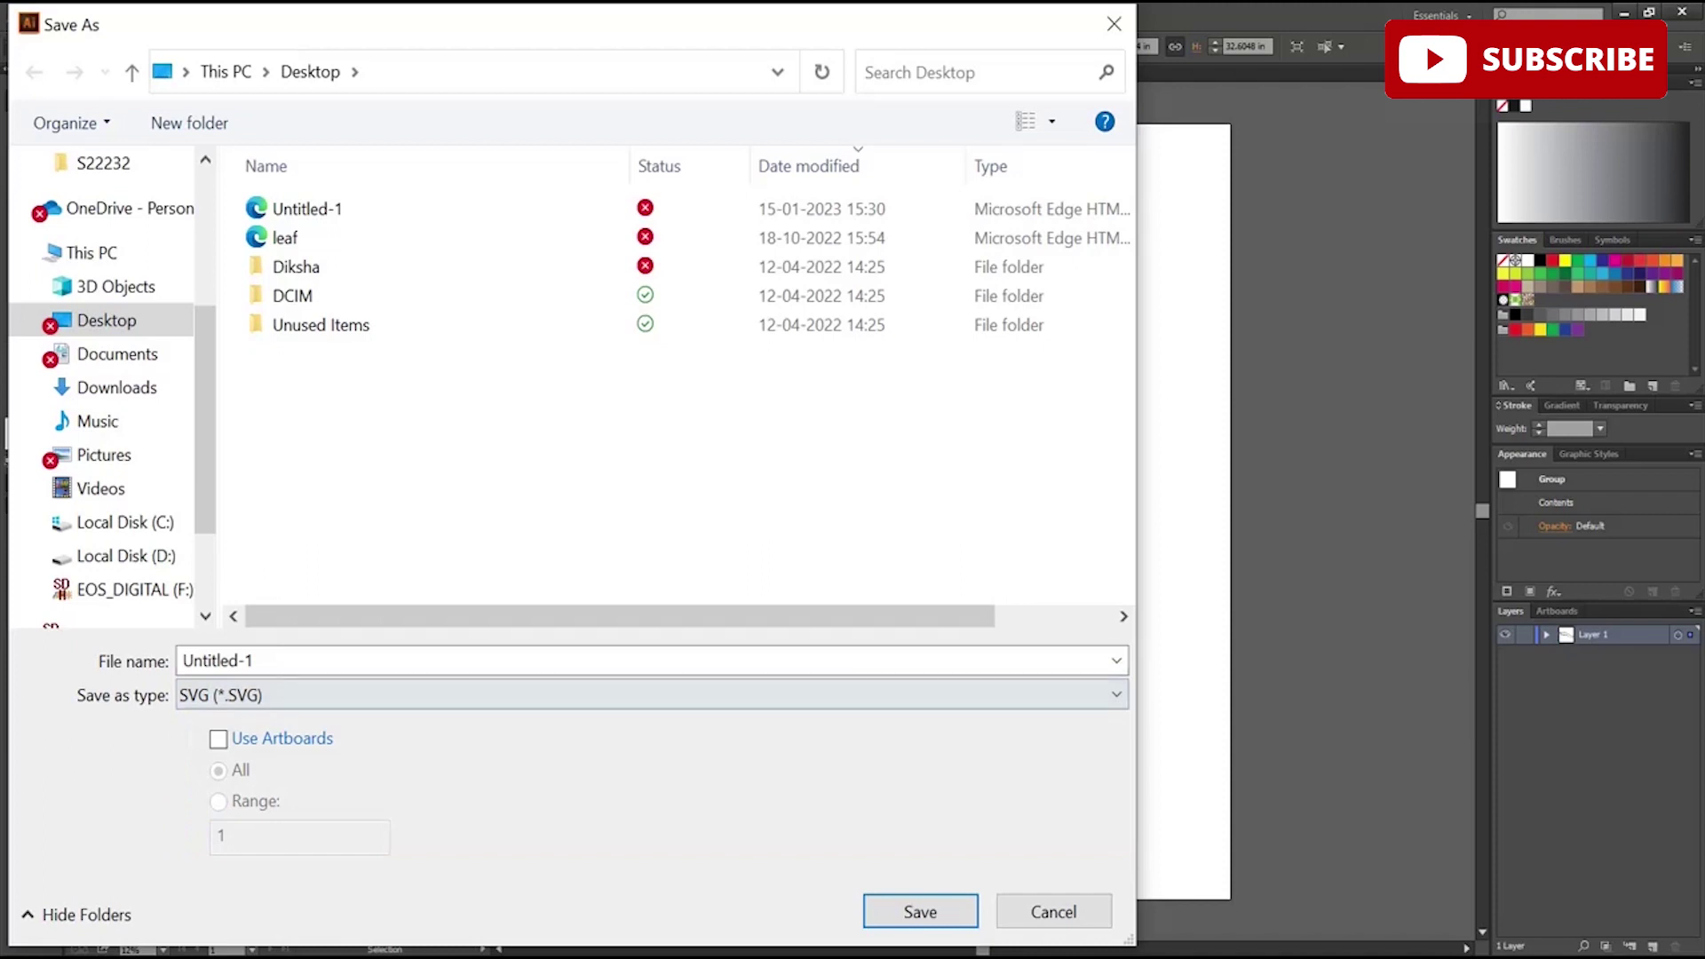
key("shift+Tab")
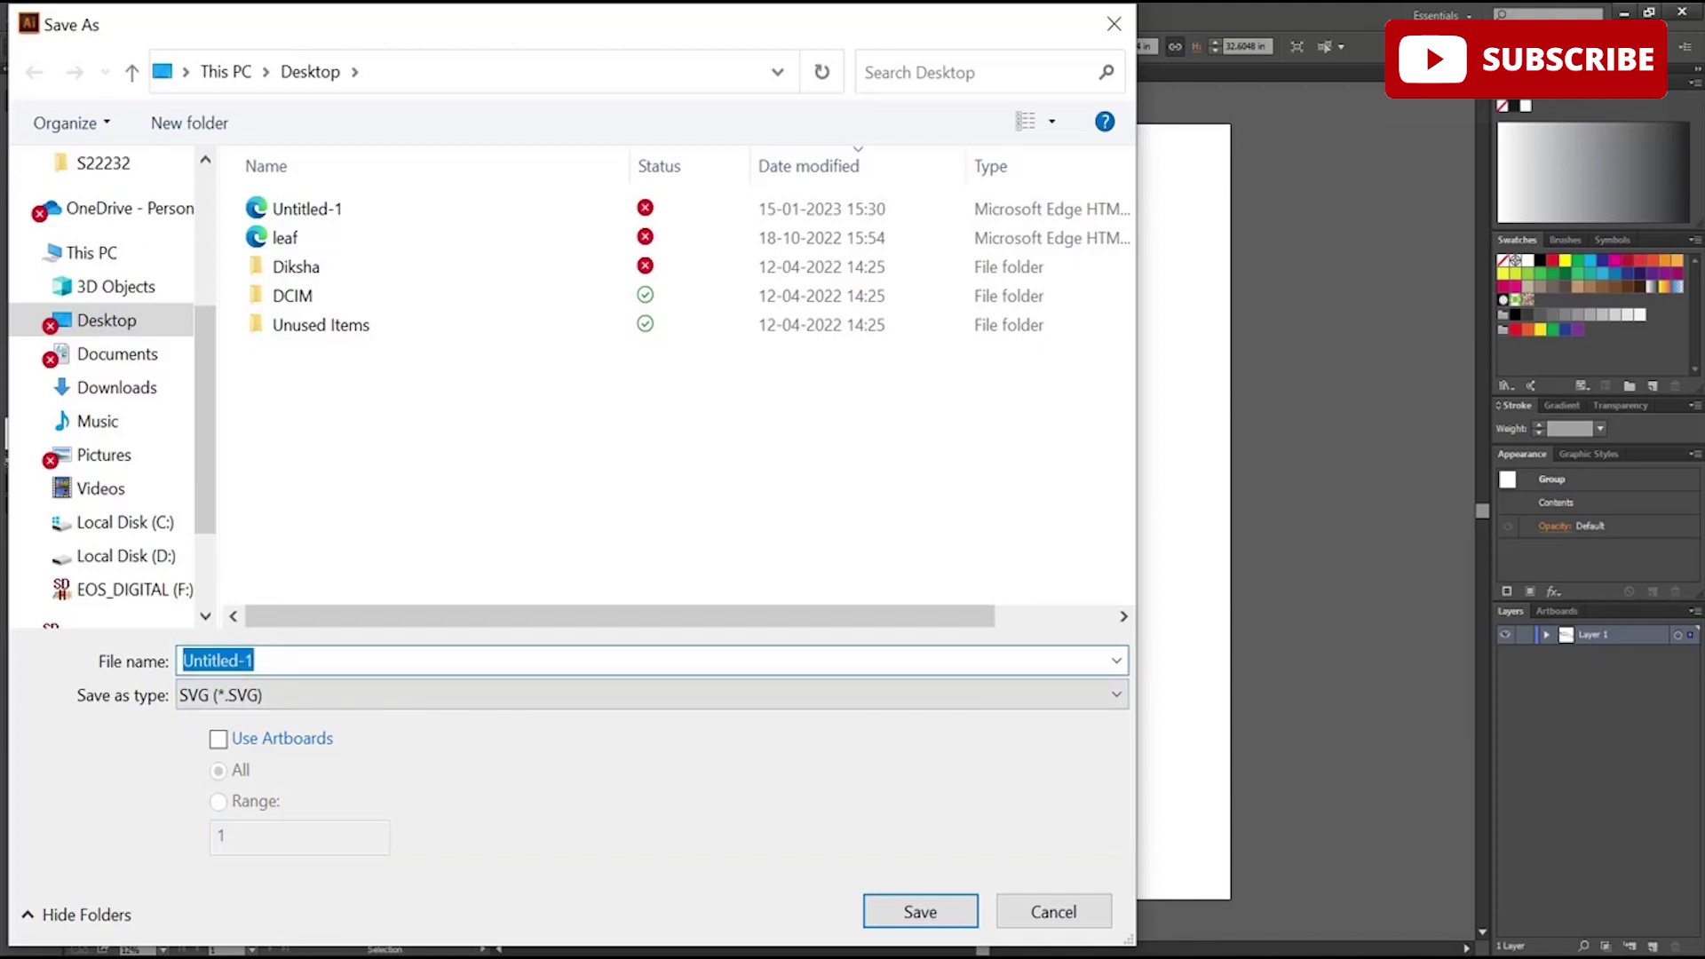
type("Jag")
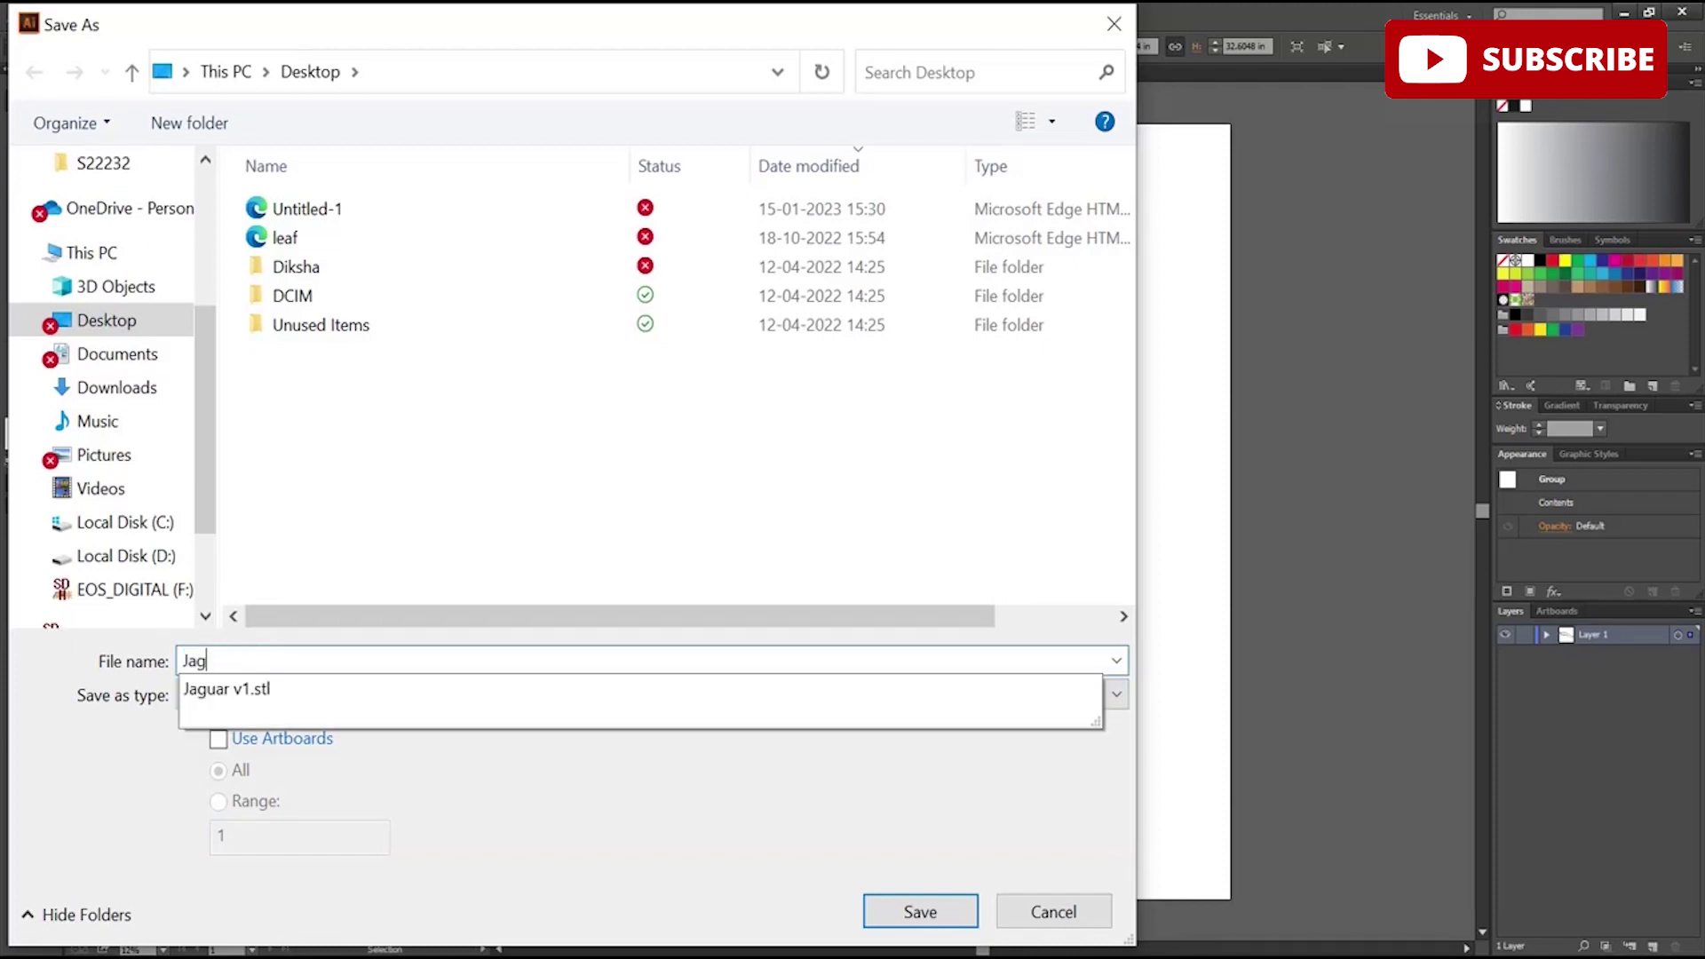
type("uar")
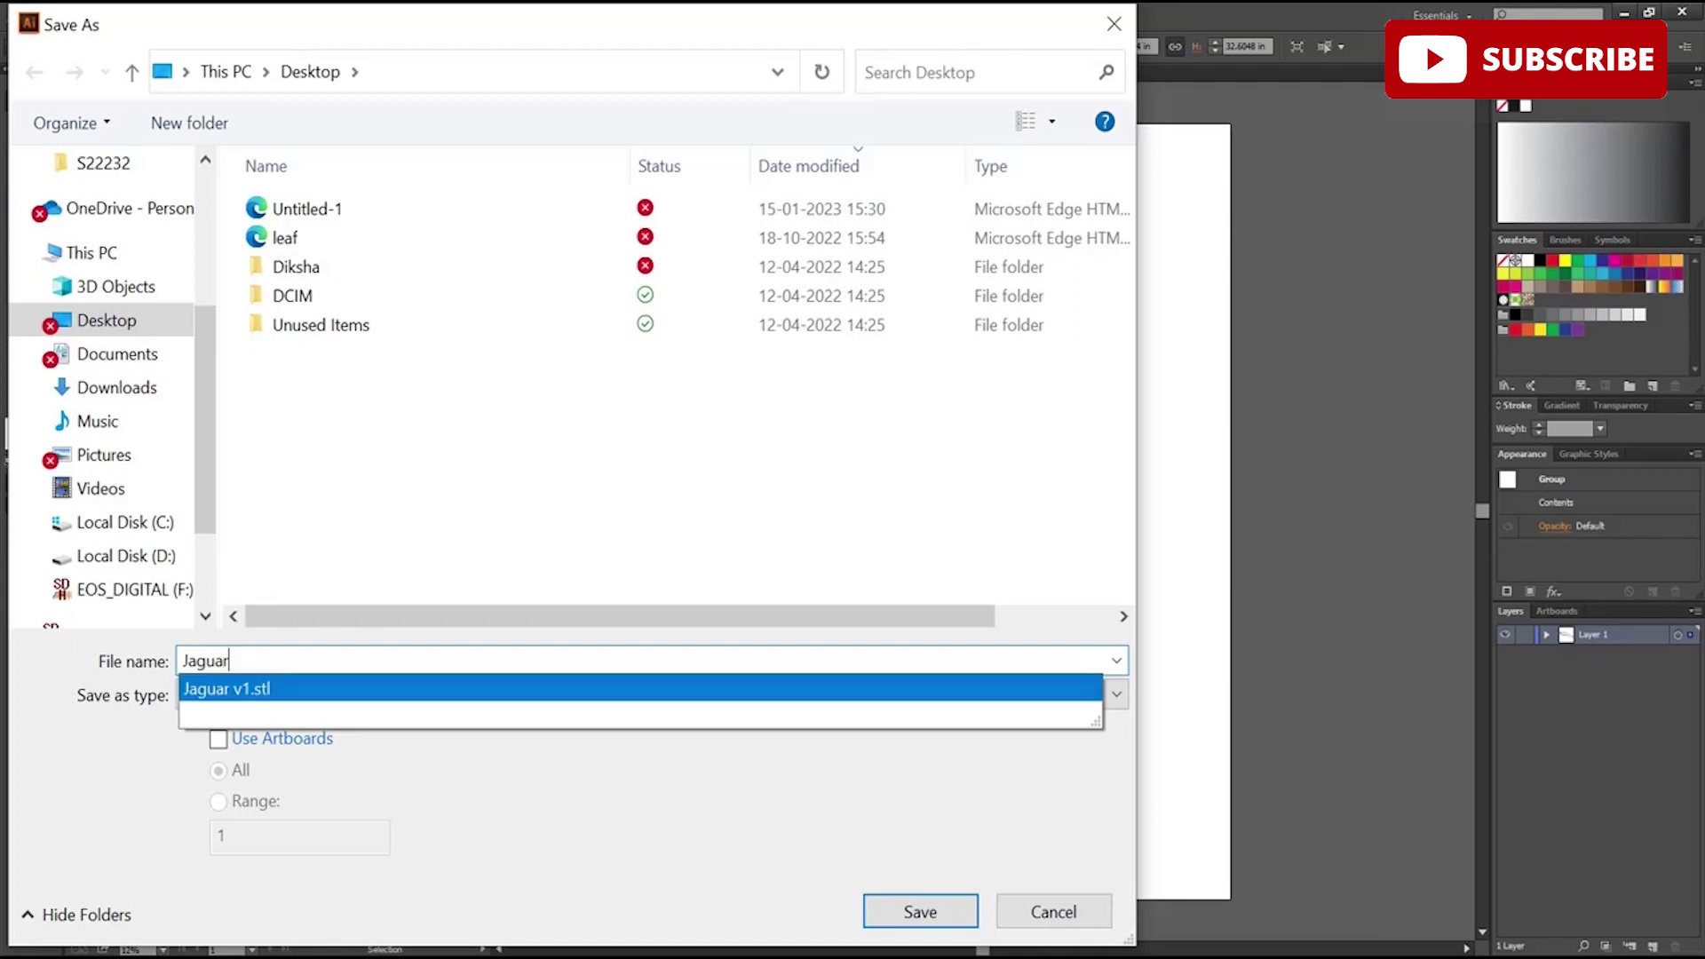
key("Escape")
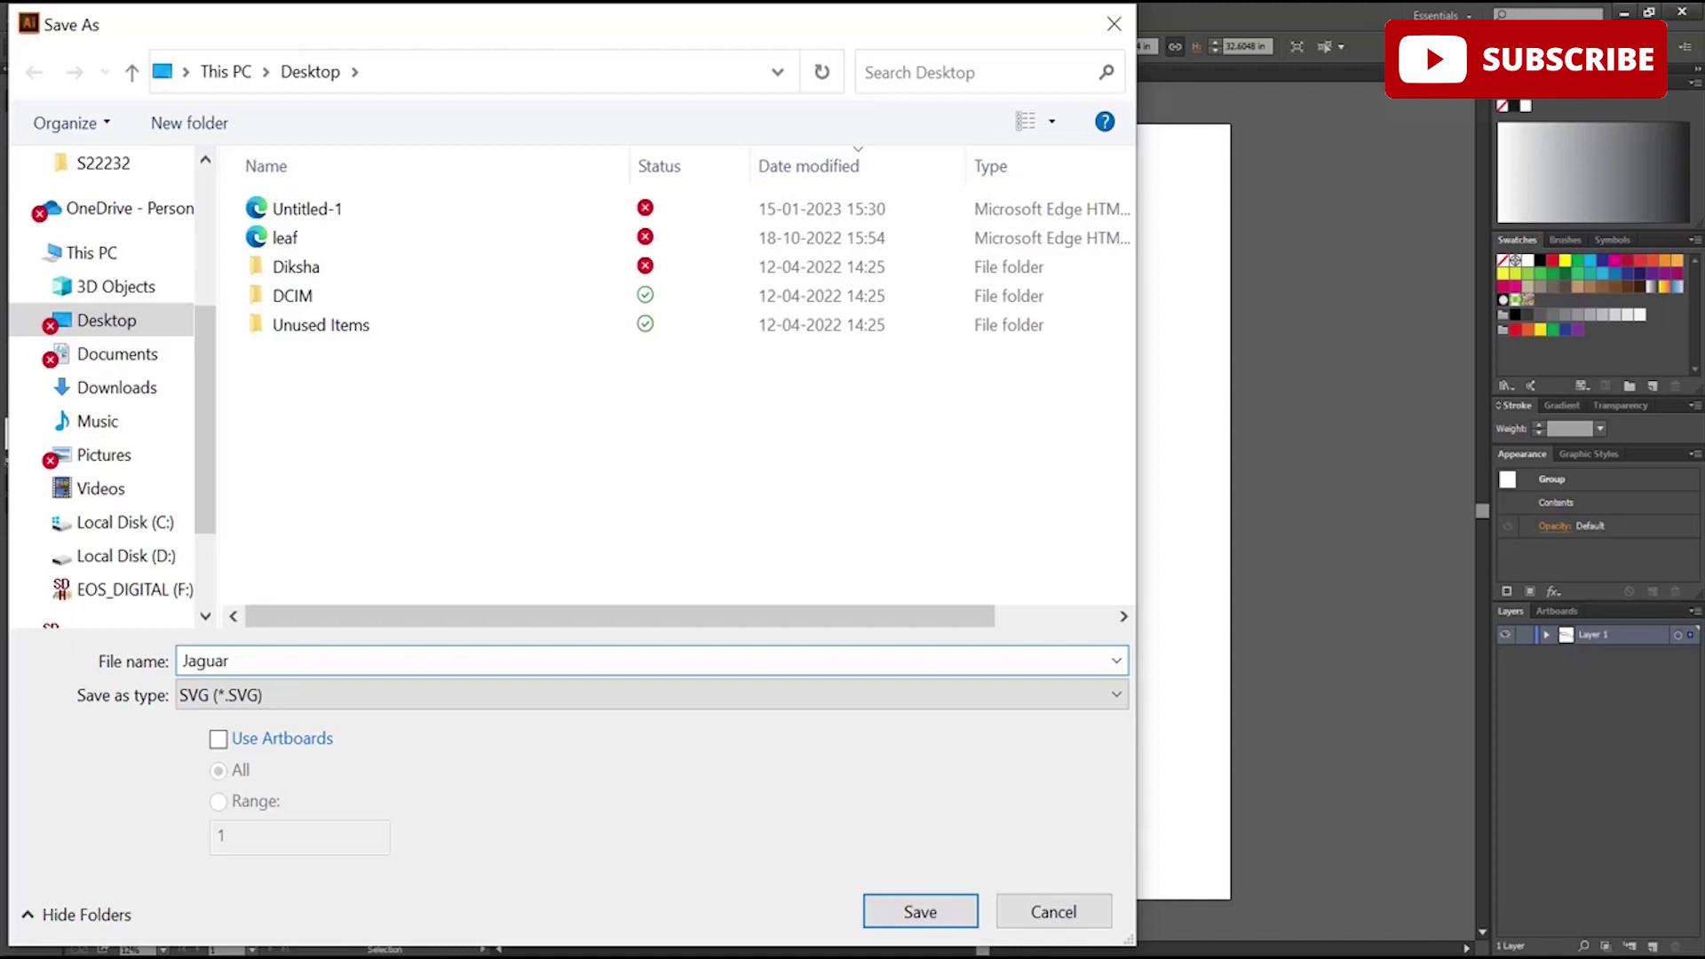
key("Return")
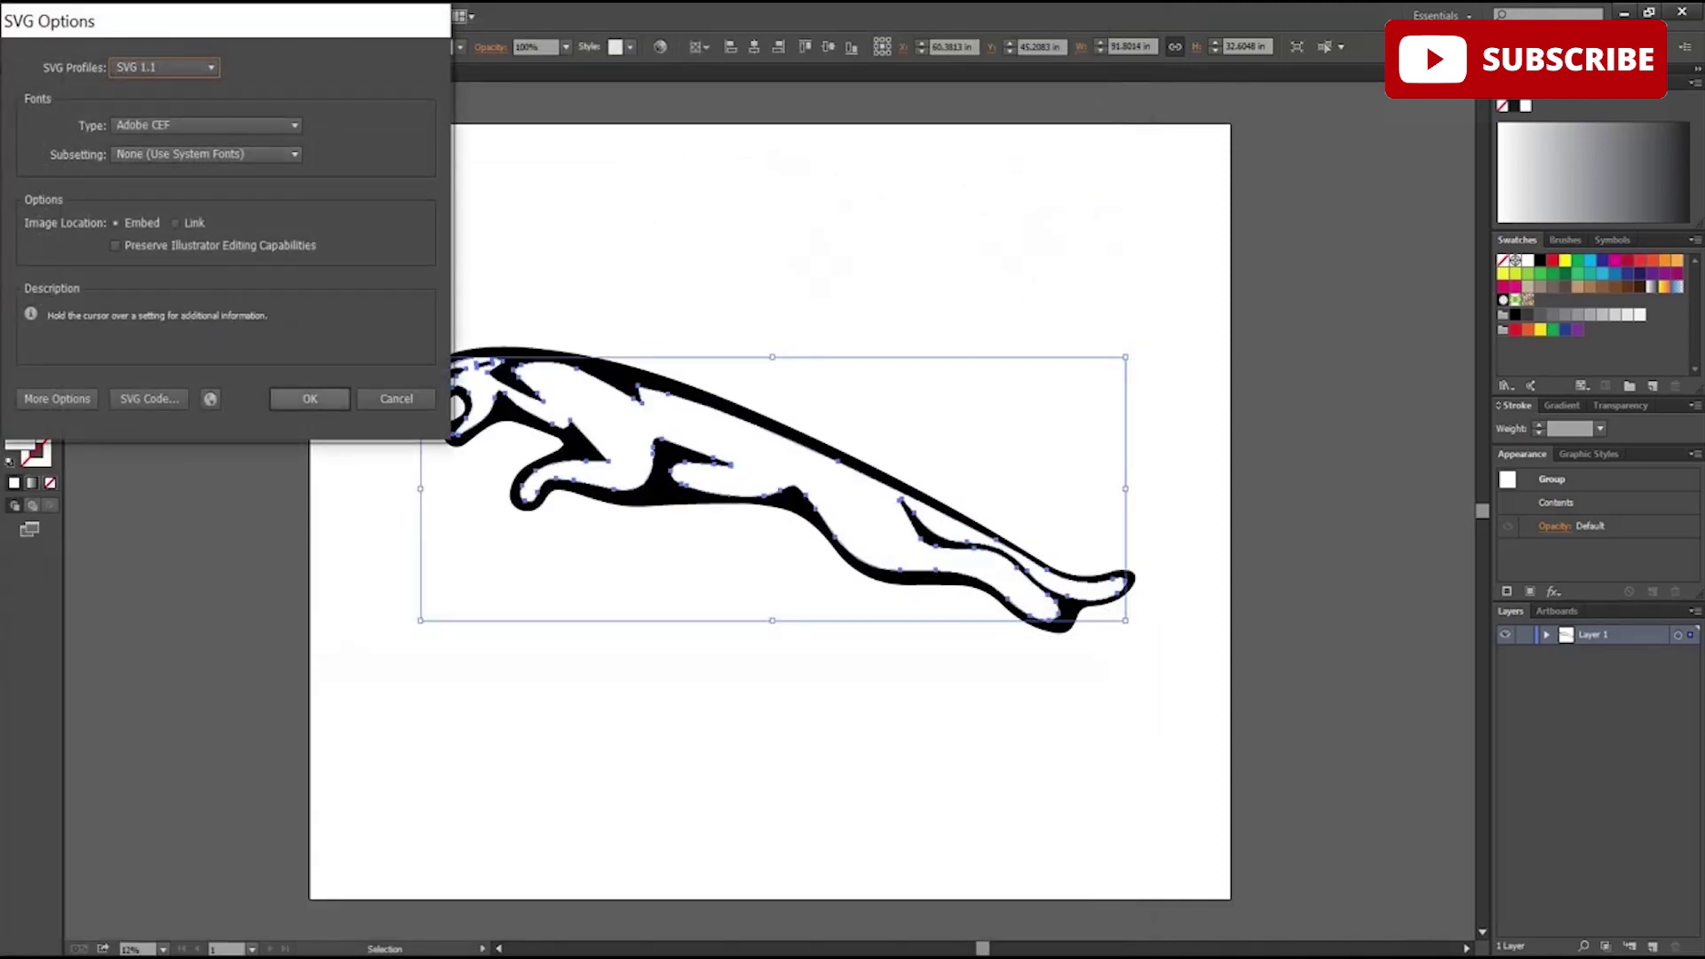
key("Return")
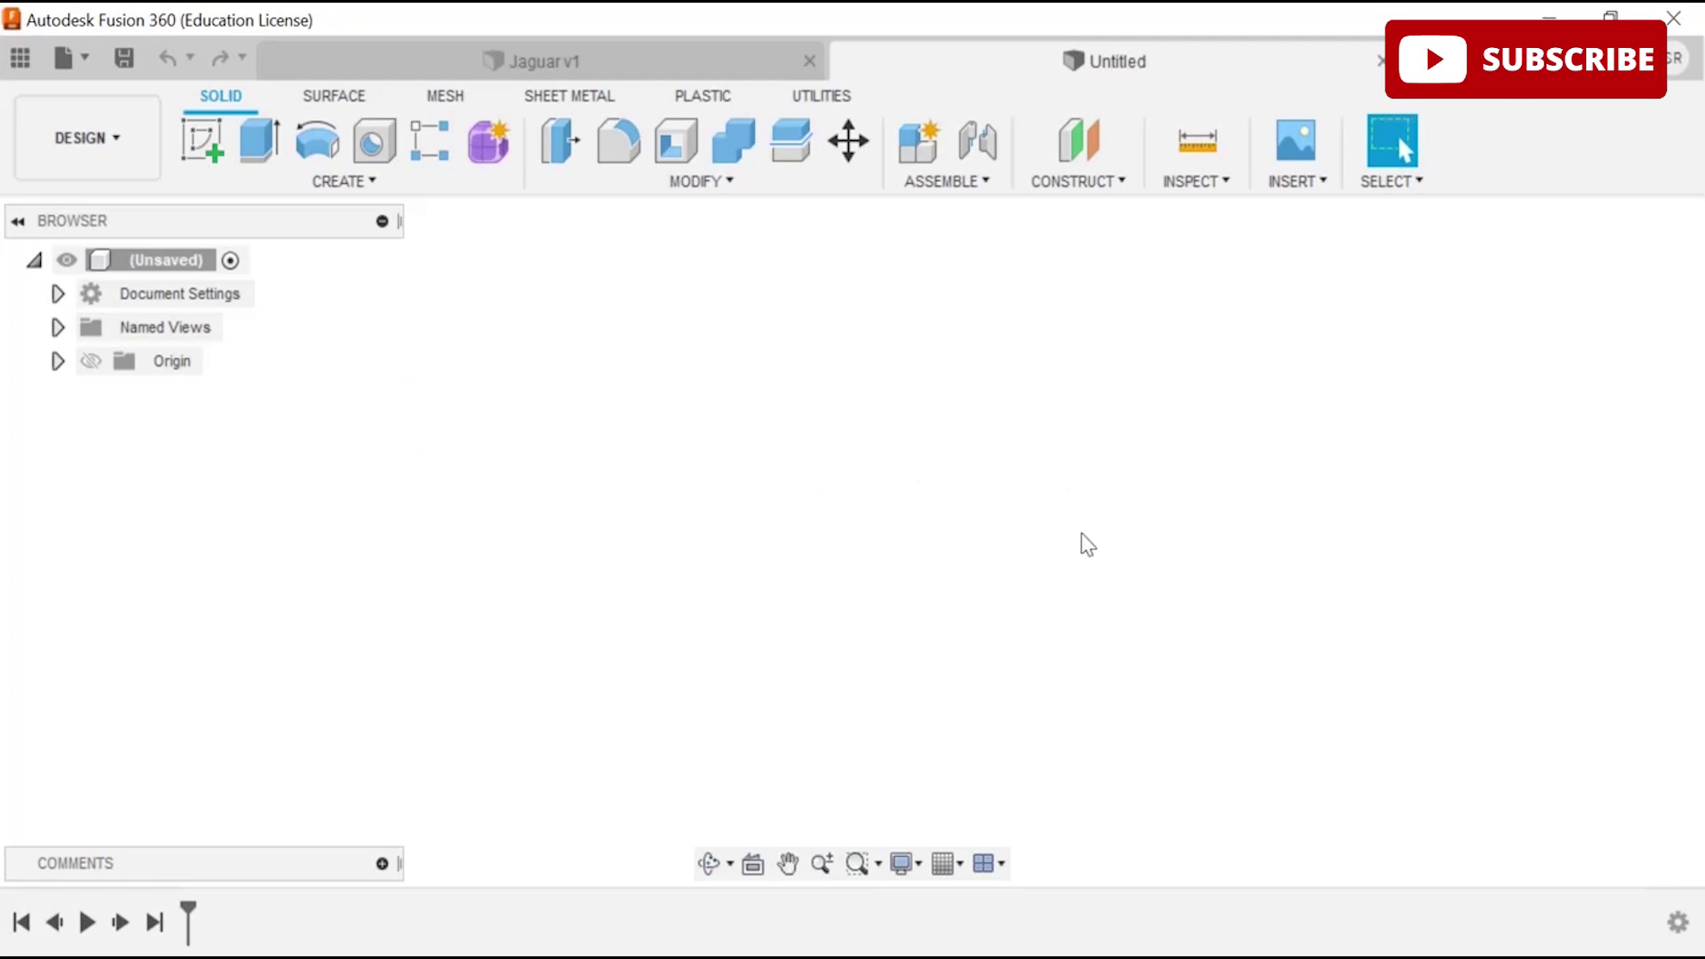
- In Fusion 360, insert Jaguar.svg from the computer's Desktop onto the horizontal XY plane and finish the sketch
left_click(1321, 183)
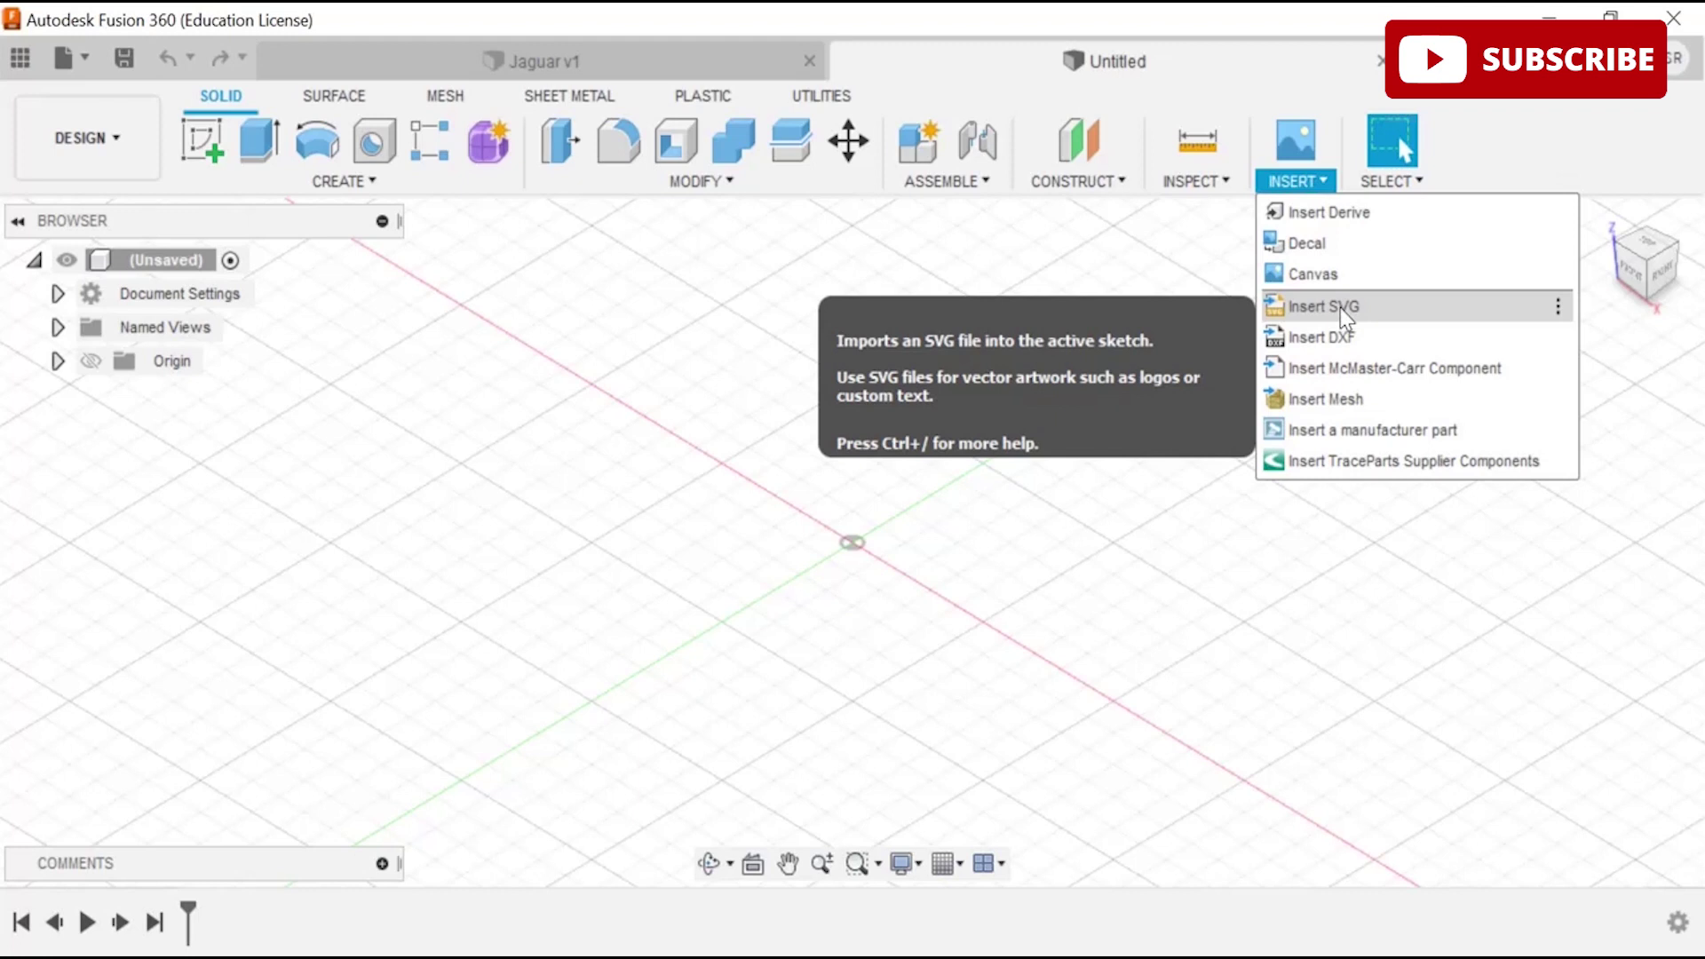
left_click(1340, 307)
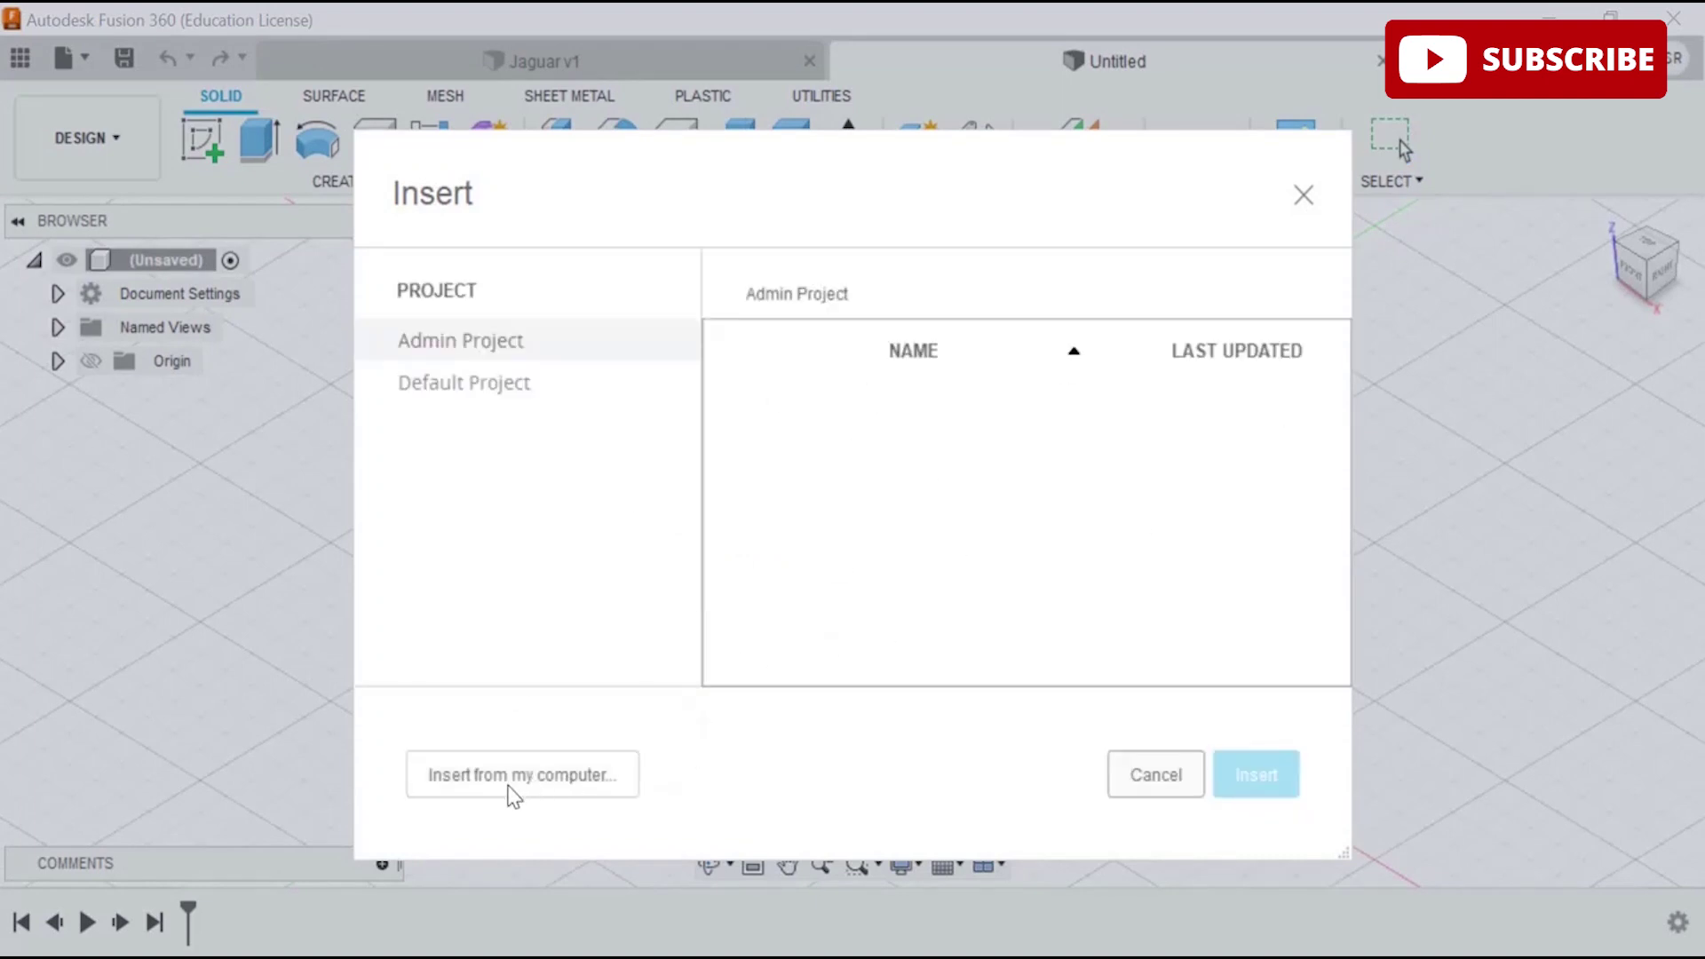
left_click(536, 781)
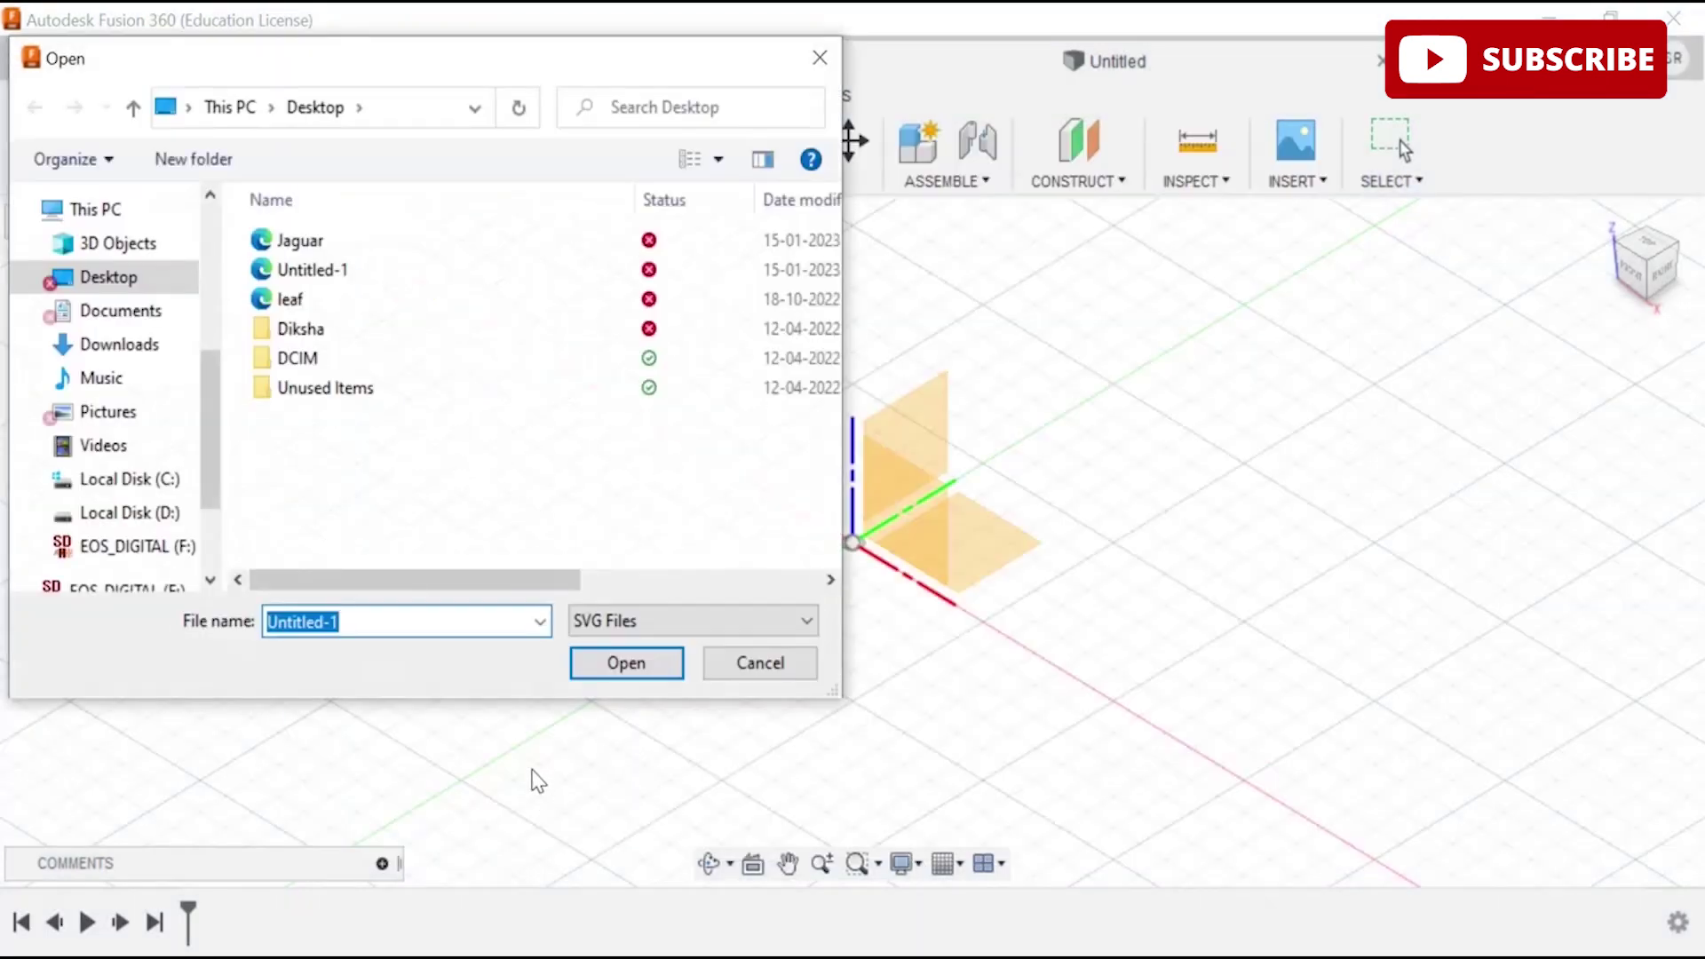
left_click(320, 250)
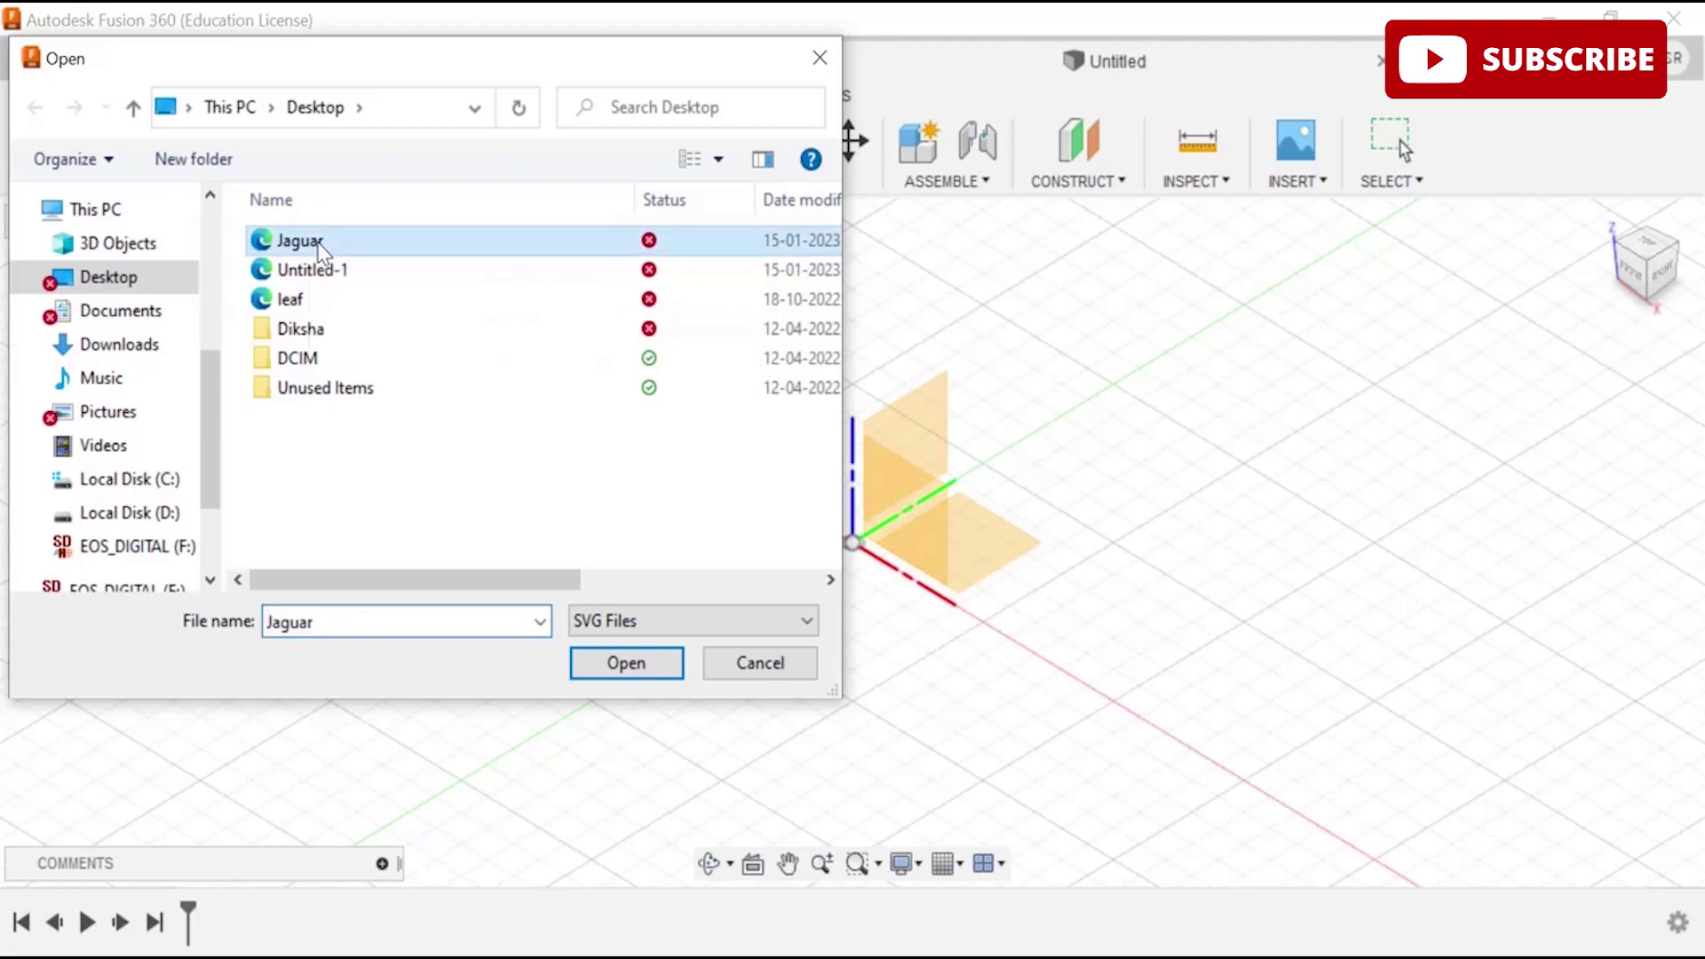
left_click(622, 665)
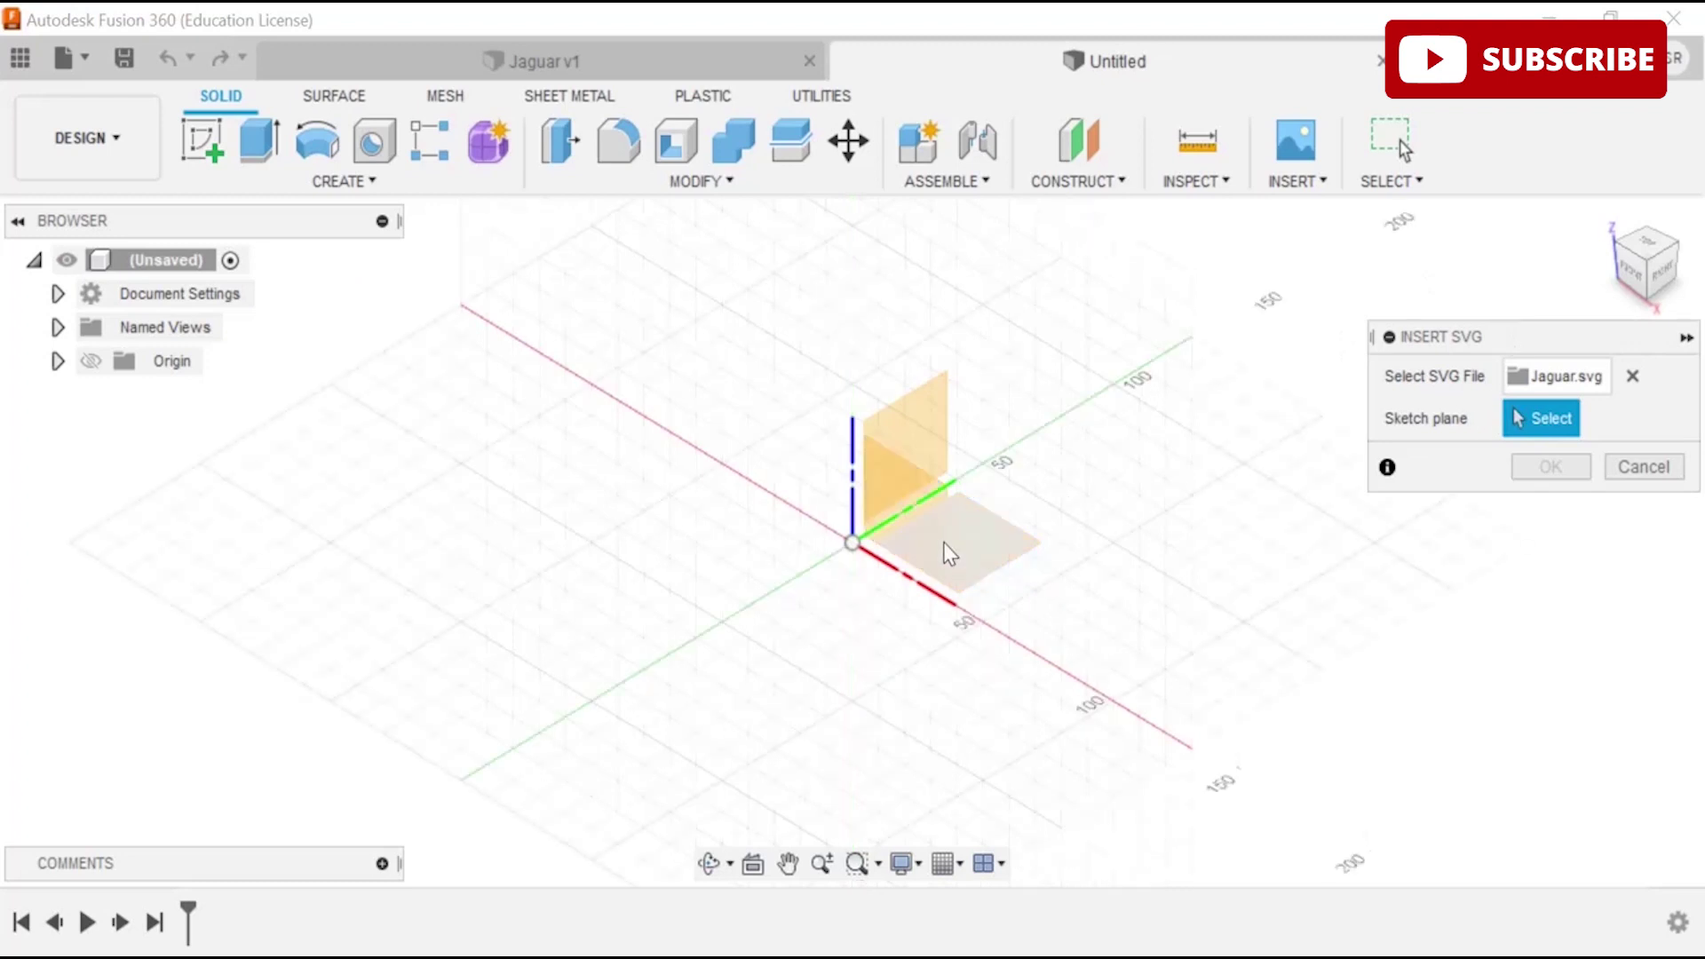
left_click(1003, 543)
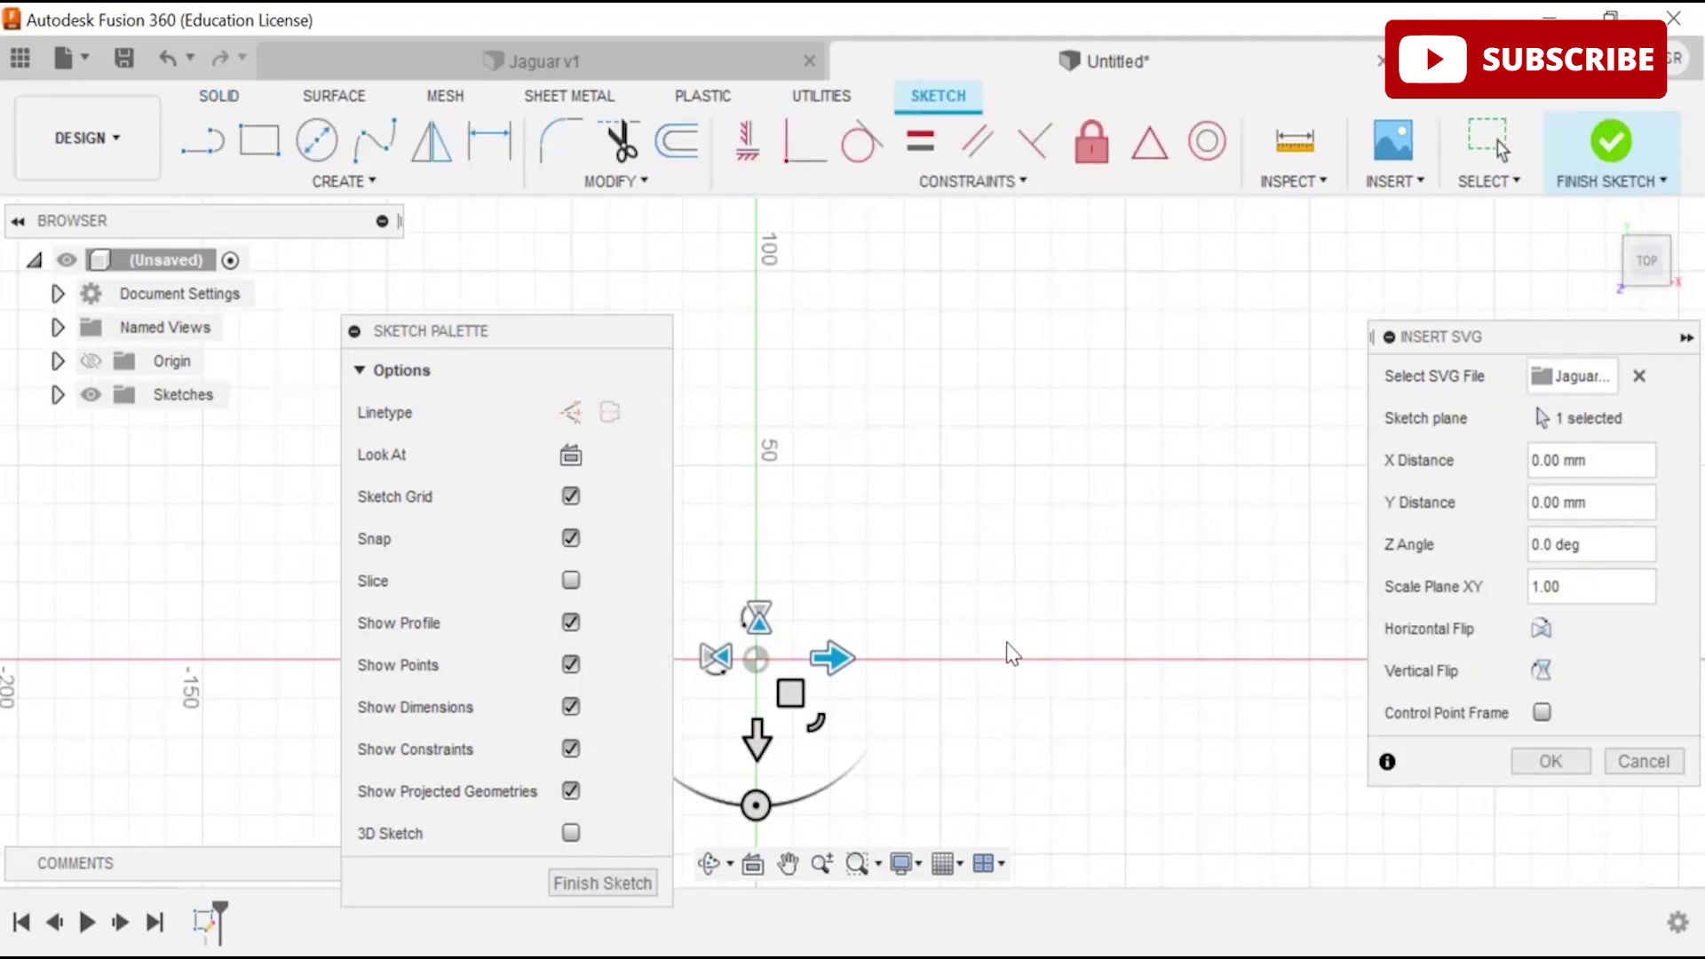
left_click(1539, 768)
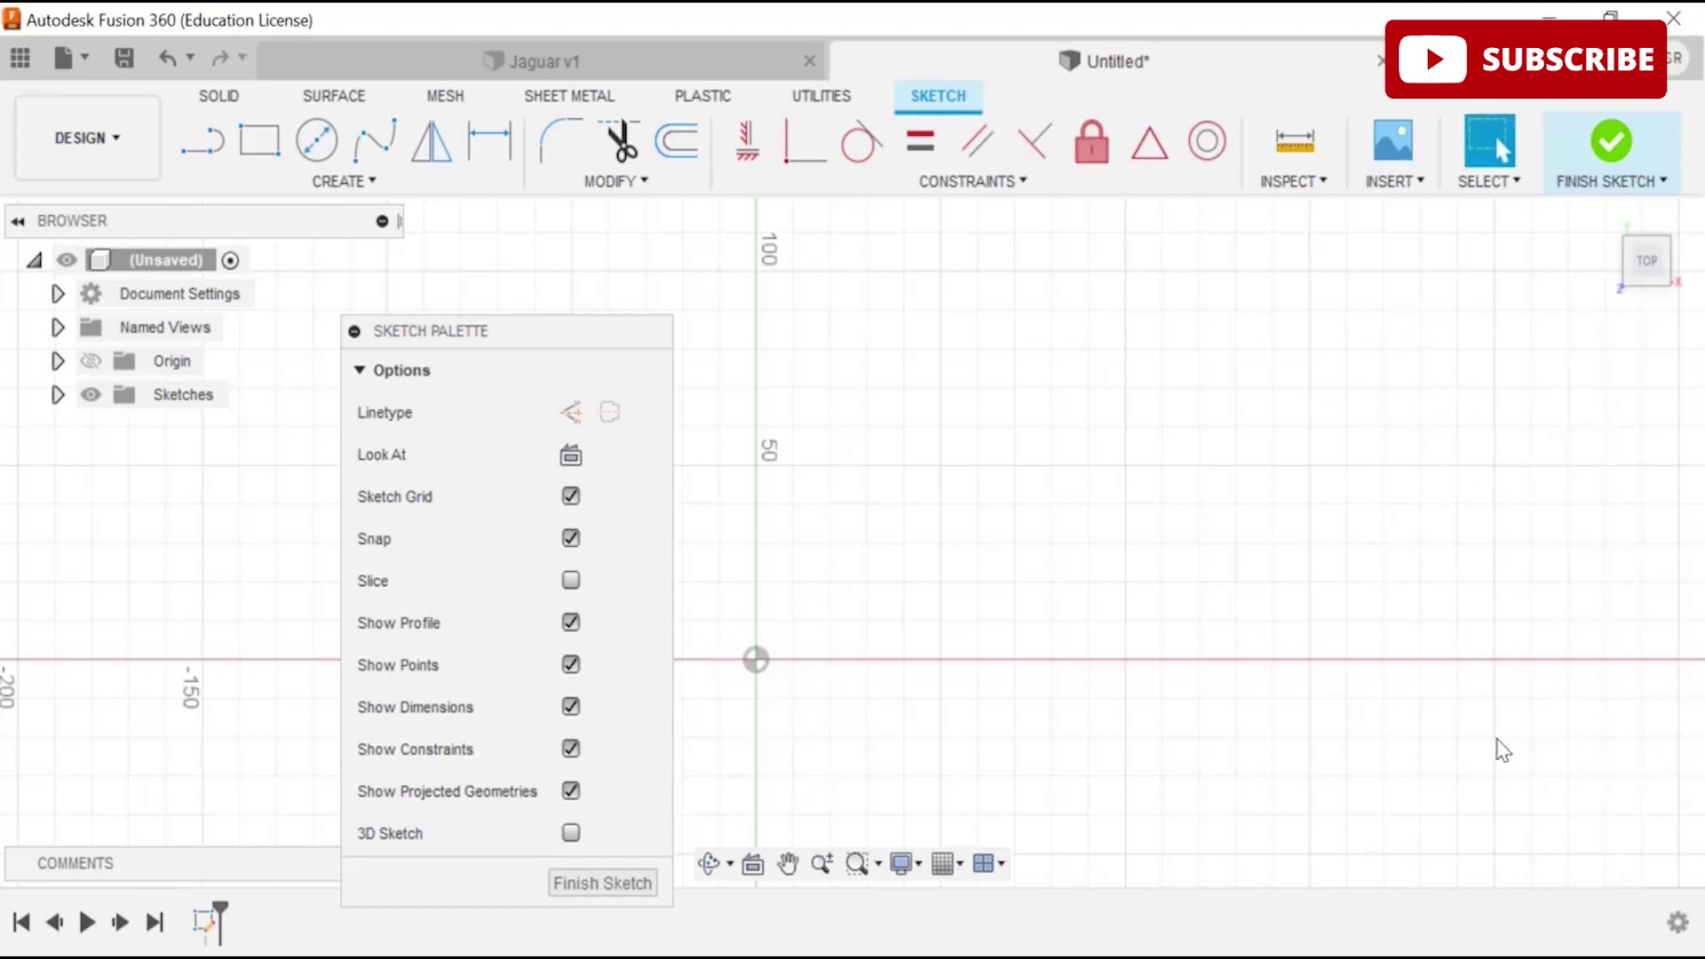
left_click(602, 881)
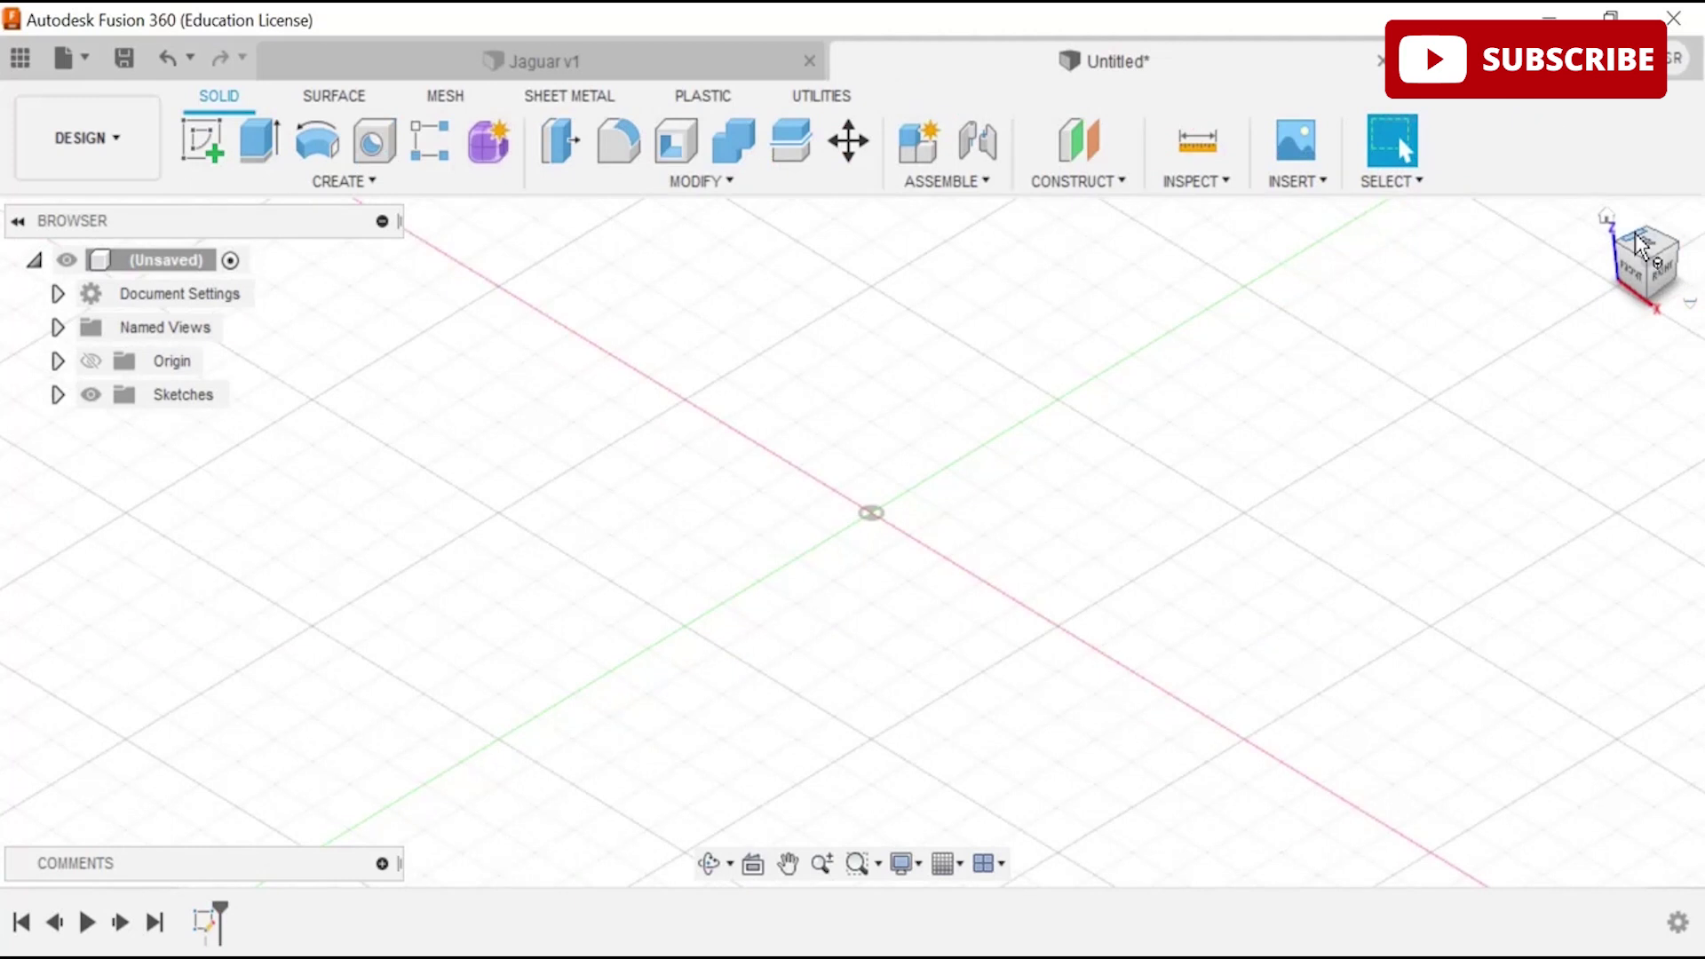
- Examine the whole inserted jaguar sketch from the top view
left_click(1657, 253)
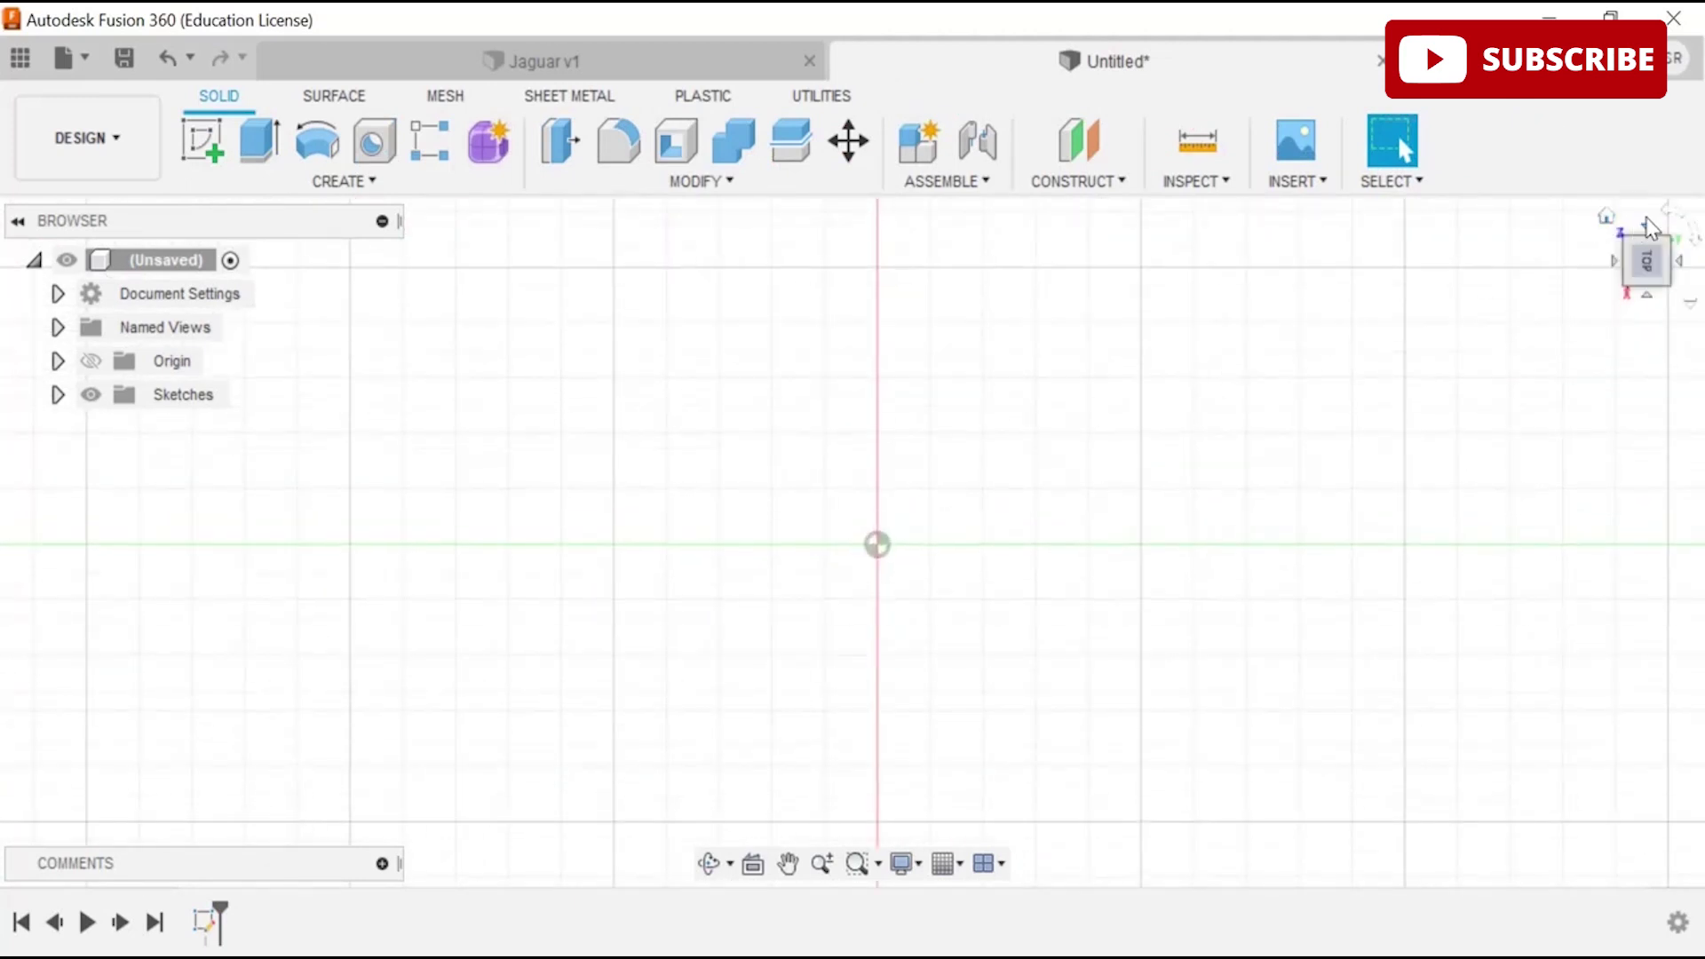
scroll(930, 540, "up", 2)
scroll(929, 540, "down", 4)
scroll(932, 540, "up", 2)
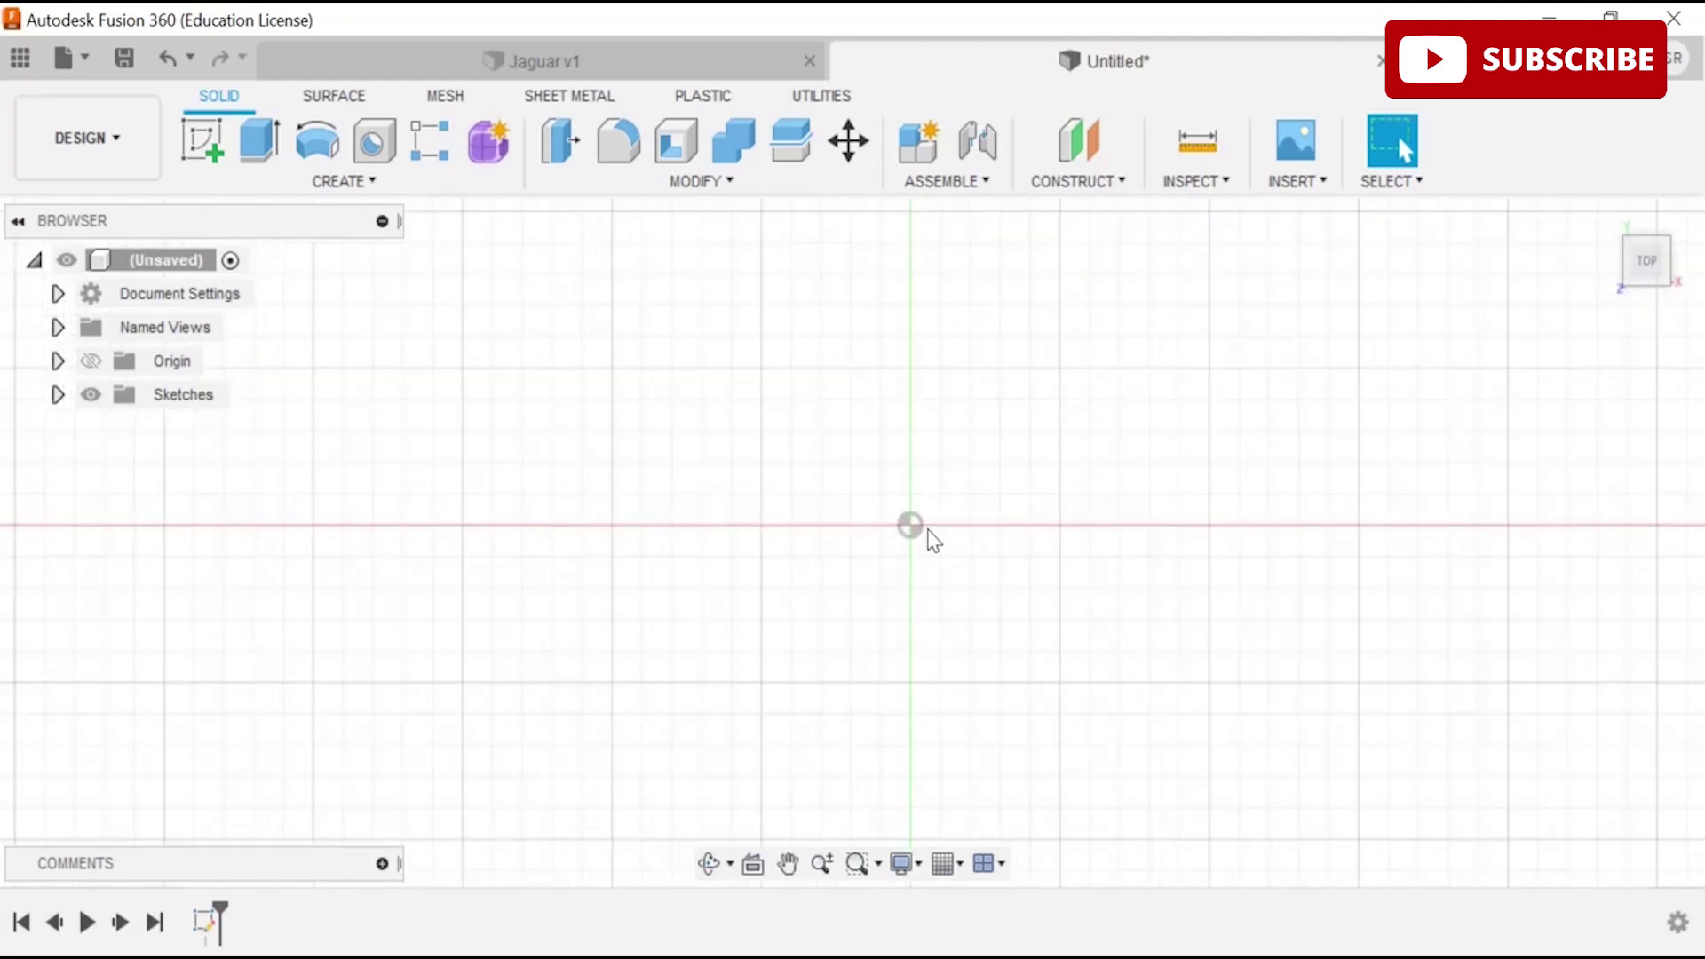
scroll(928, 537, "down", 4)
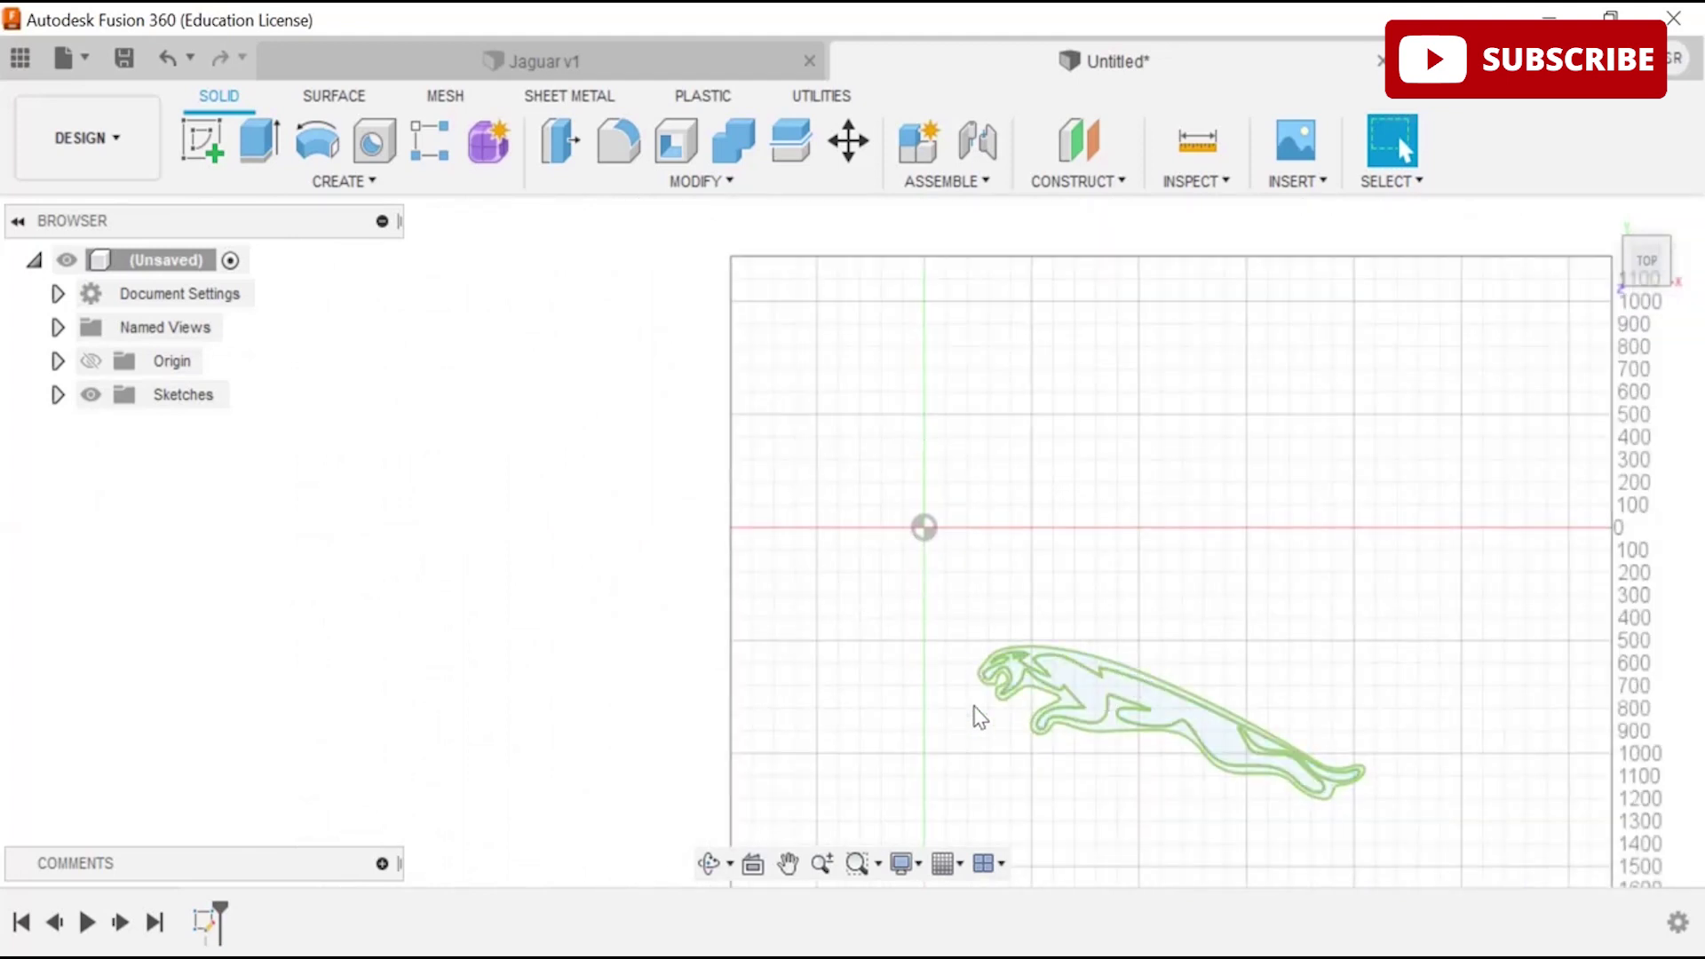
scroll(970, 709, "up", 3)
scroll(968, 710, "down", 3)
scroll(1234, 804, "up", 4)
scroll(1203, 768, "up", 2)
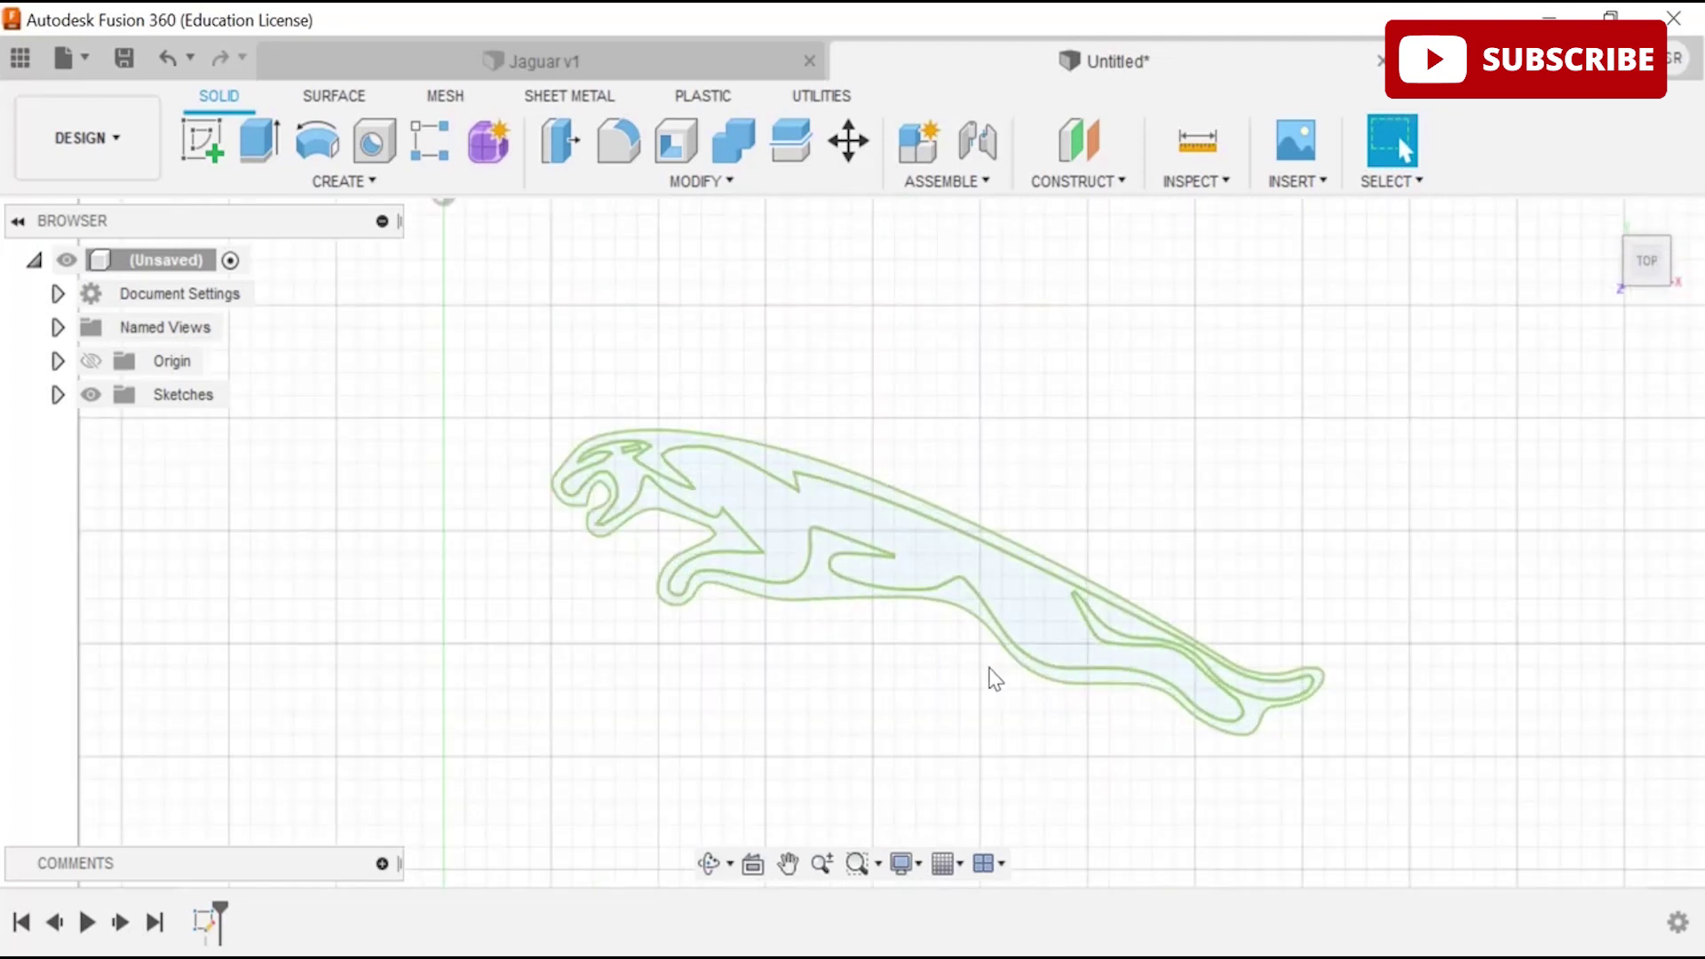
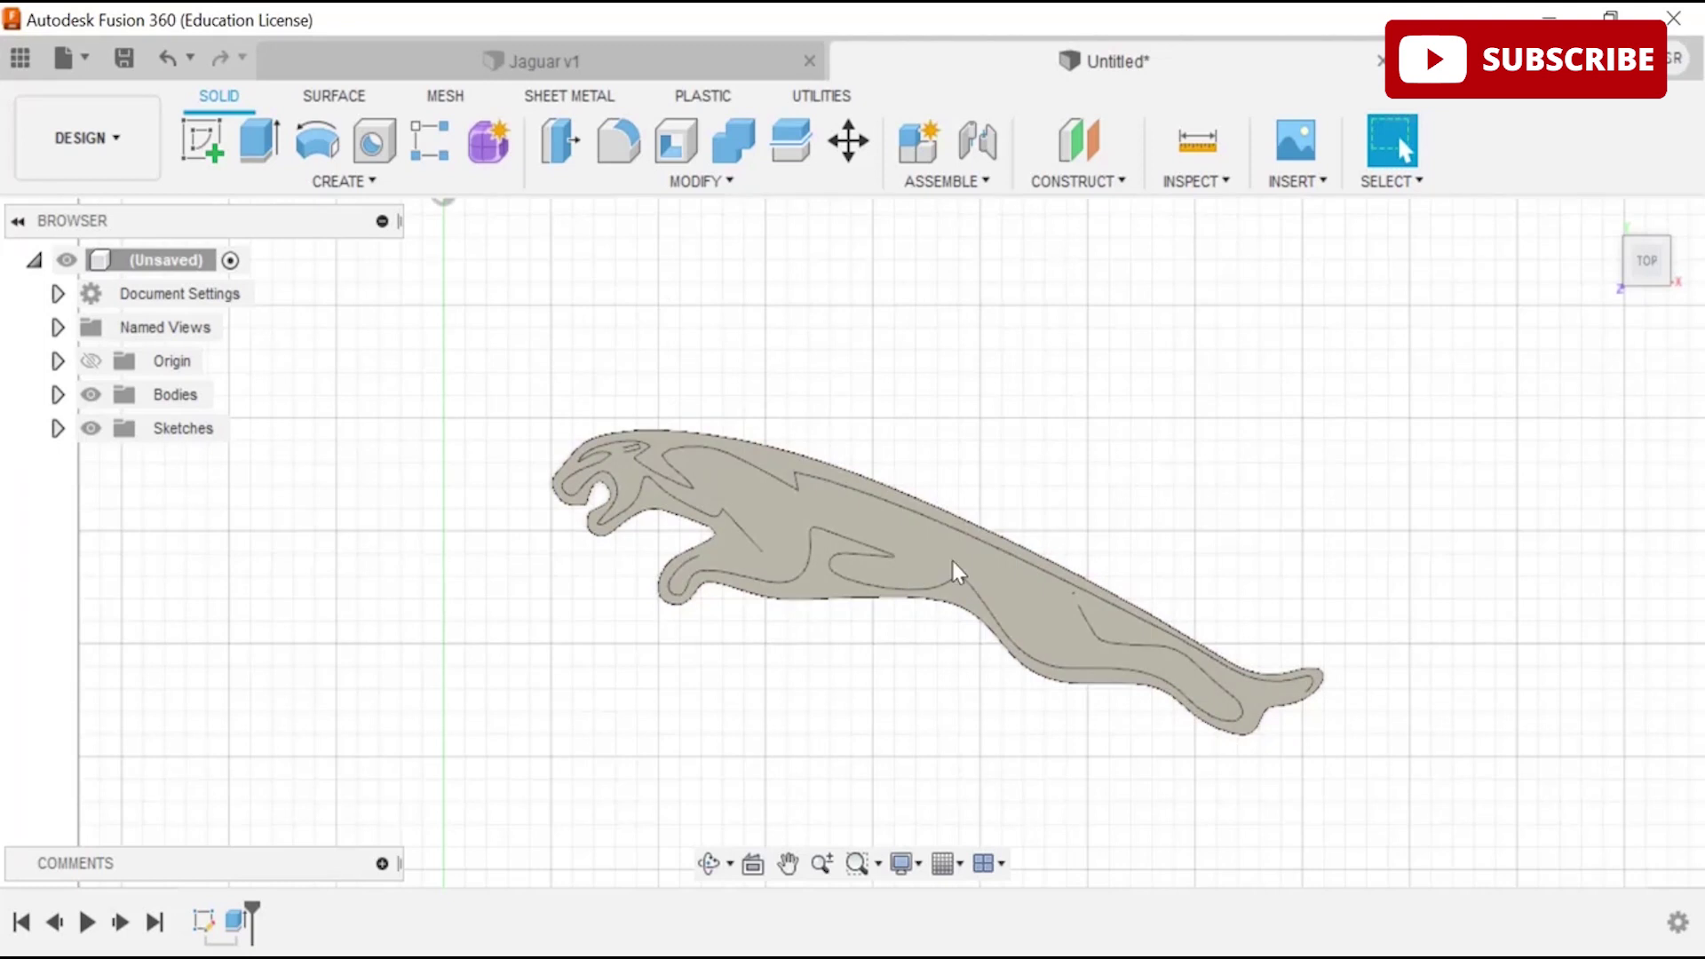
- Scale the jaguar body uniformly with the Scale command, setting the size by eye
left_click(692, 187)
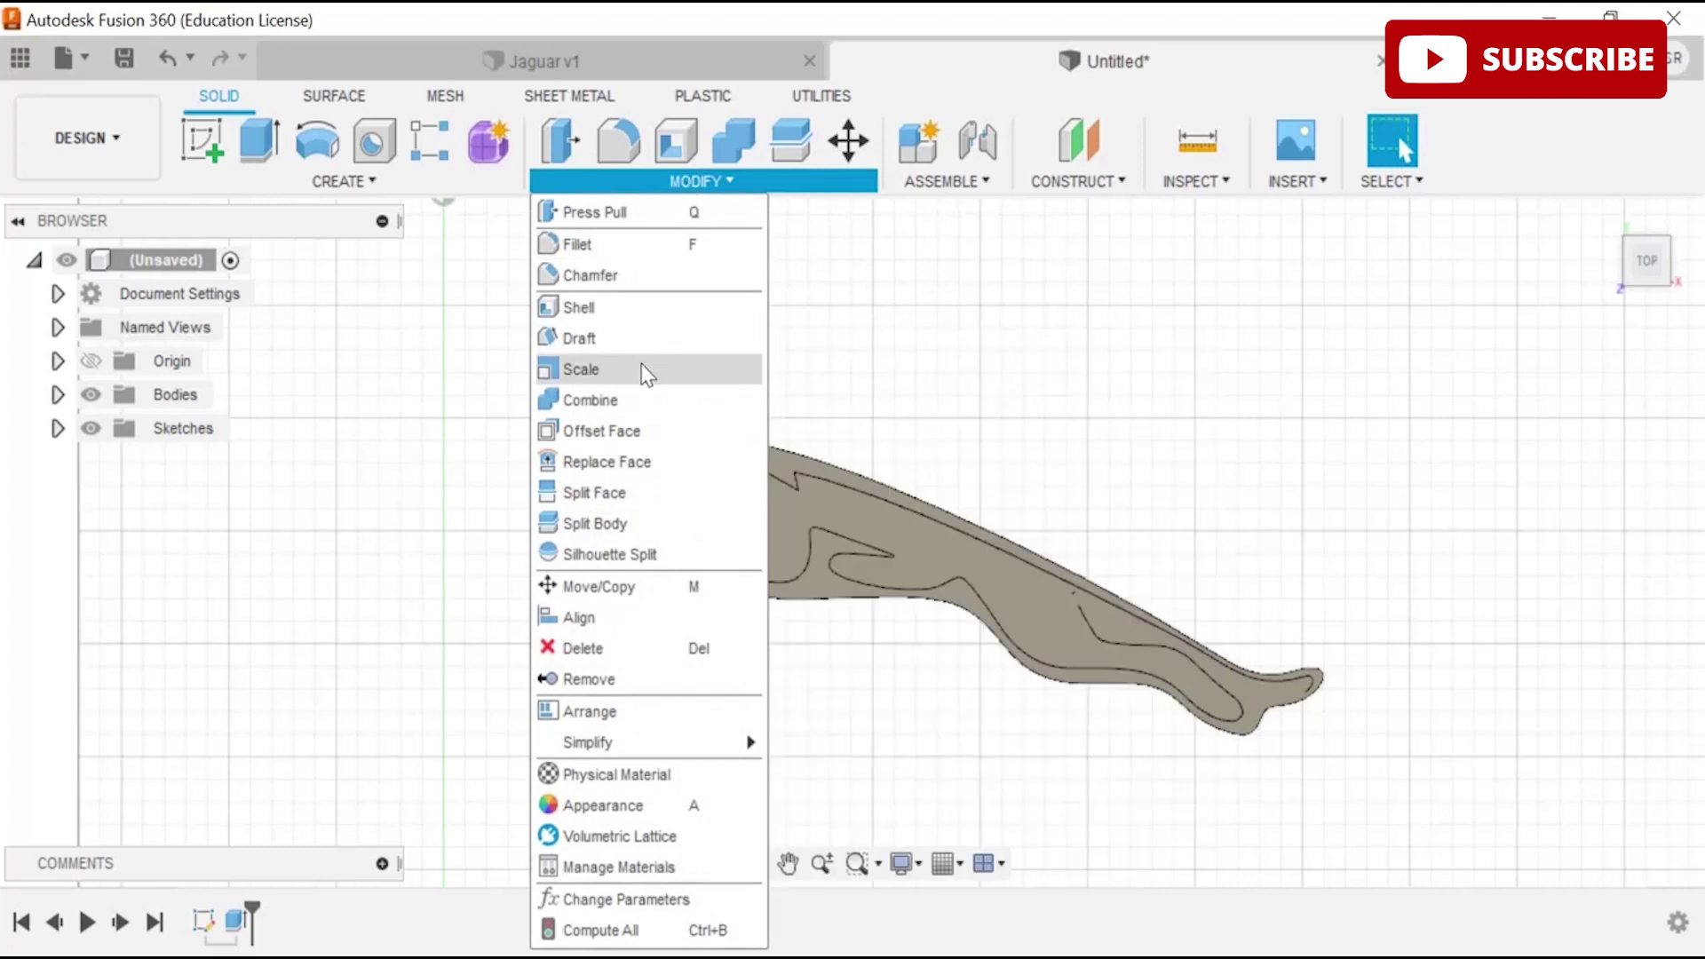
left_click(634, 371)
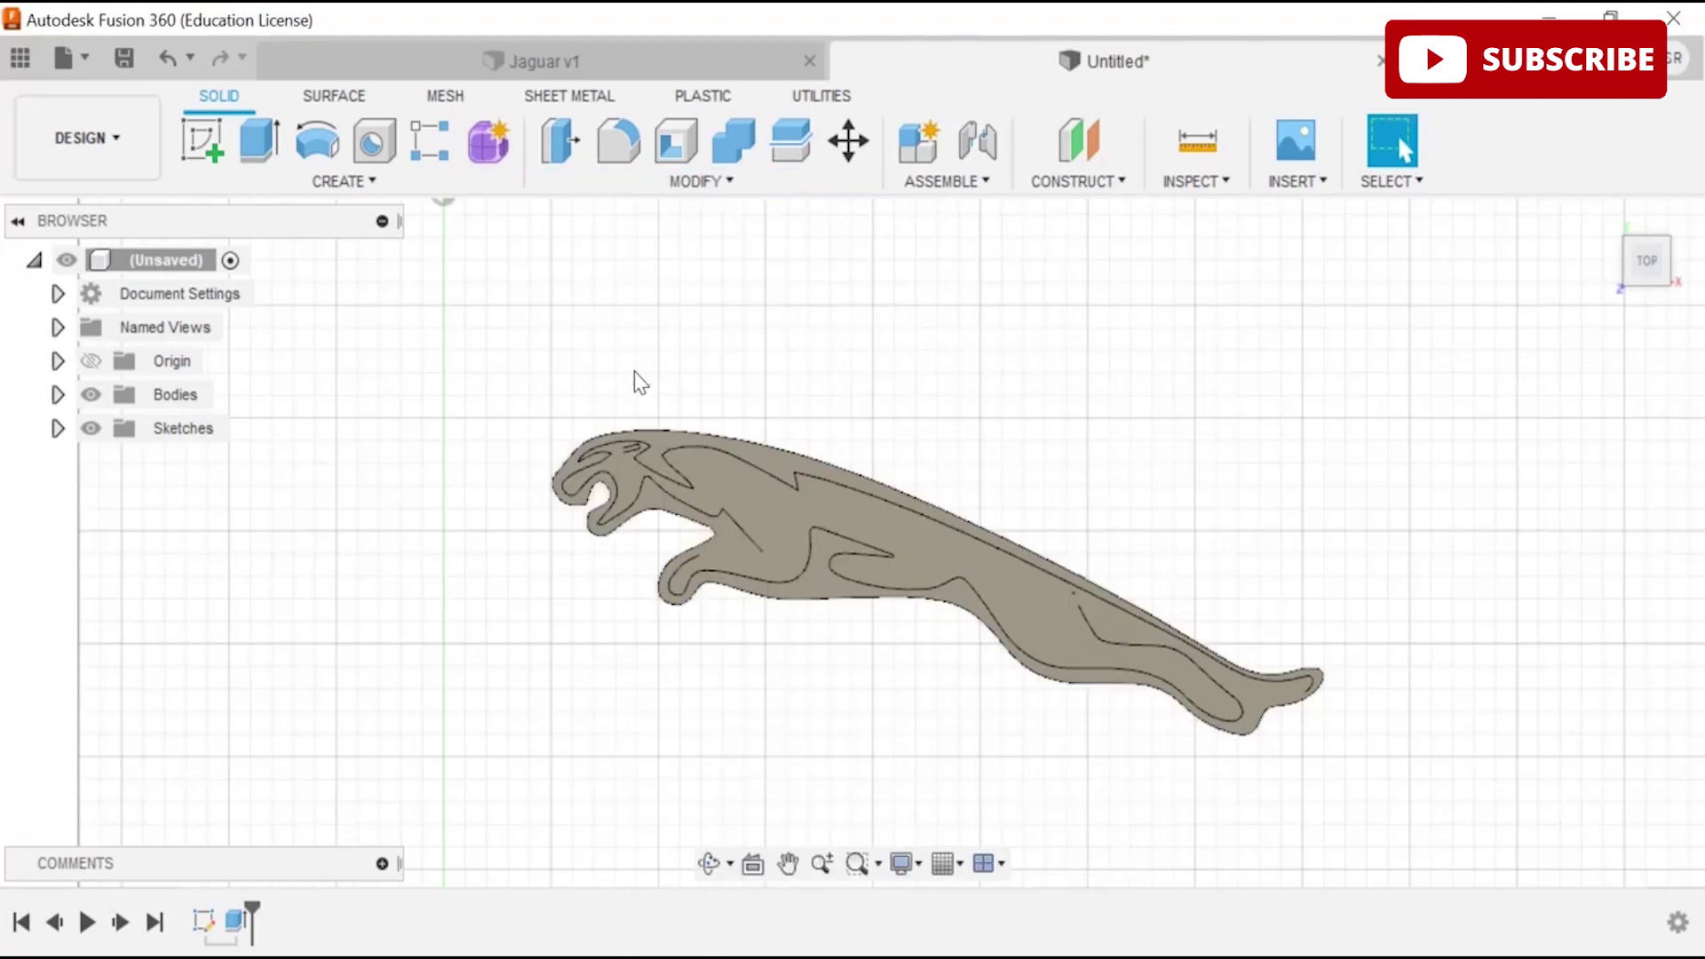
left_click(866, 542)
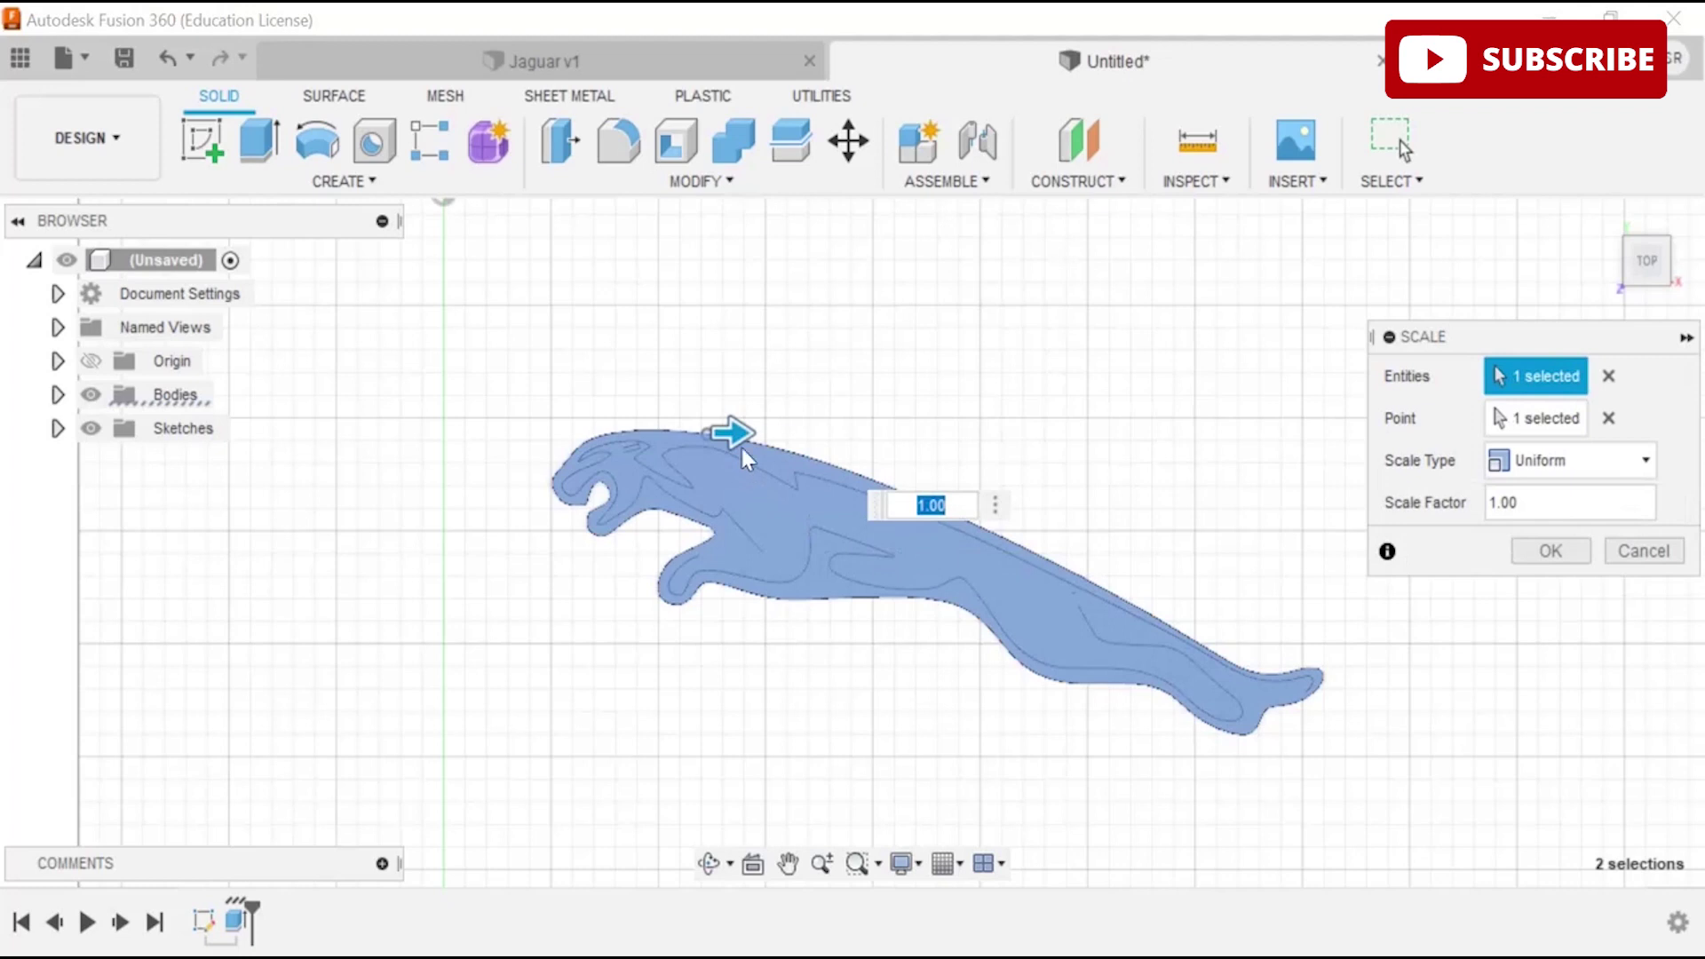
left_click_drag(739, 435, 582, 441)
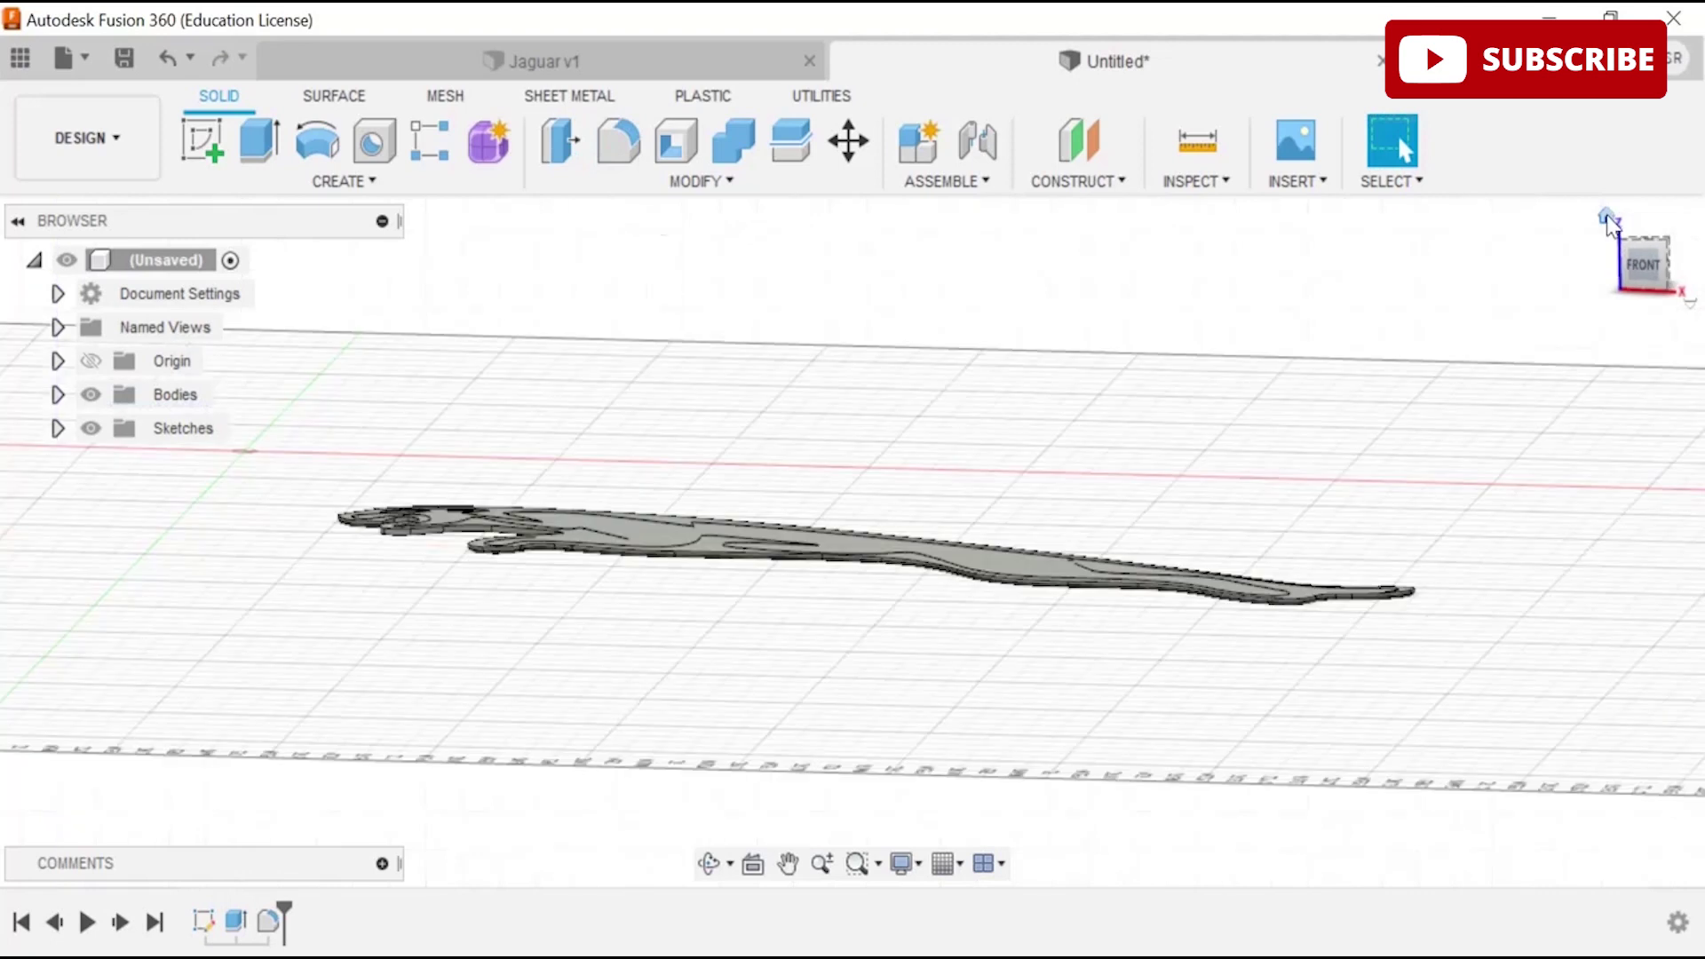
- Save the jaguar design in Admin Project under the name Jaguar
left_click(1608, 218)
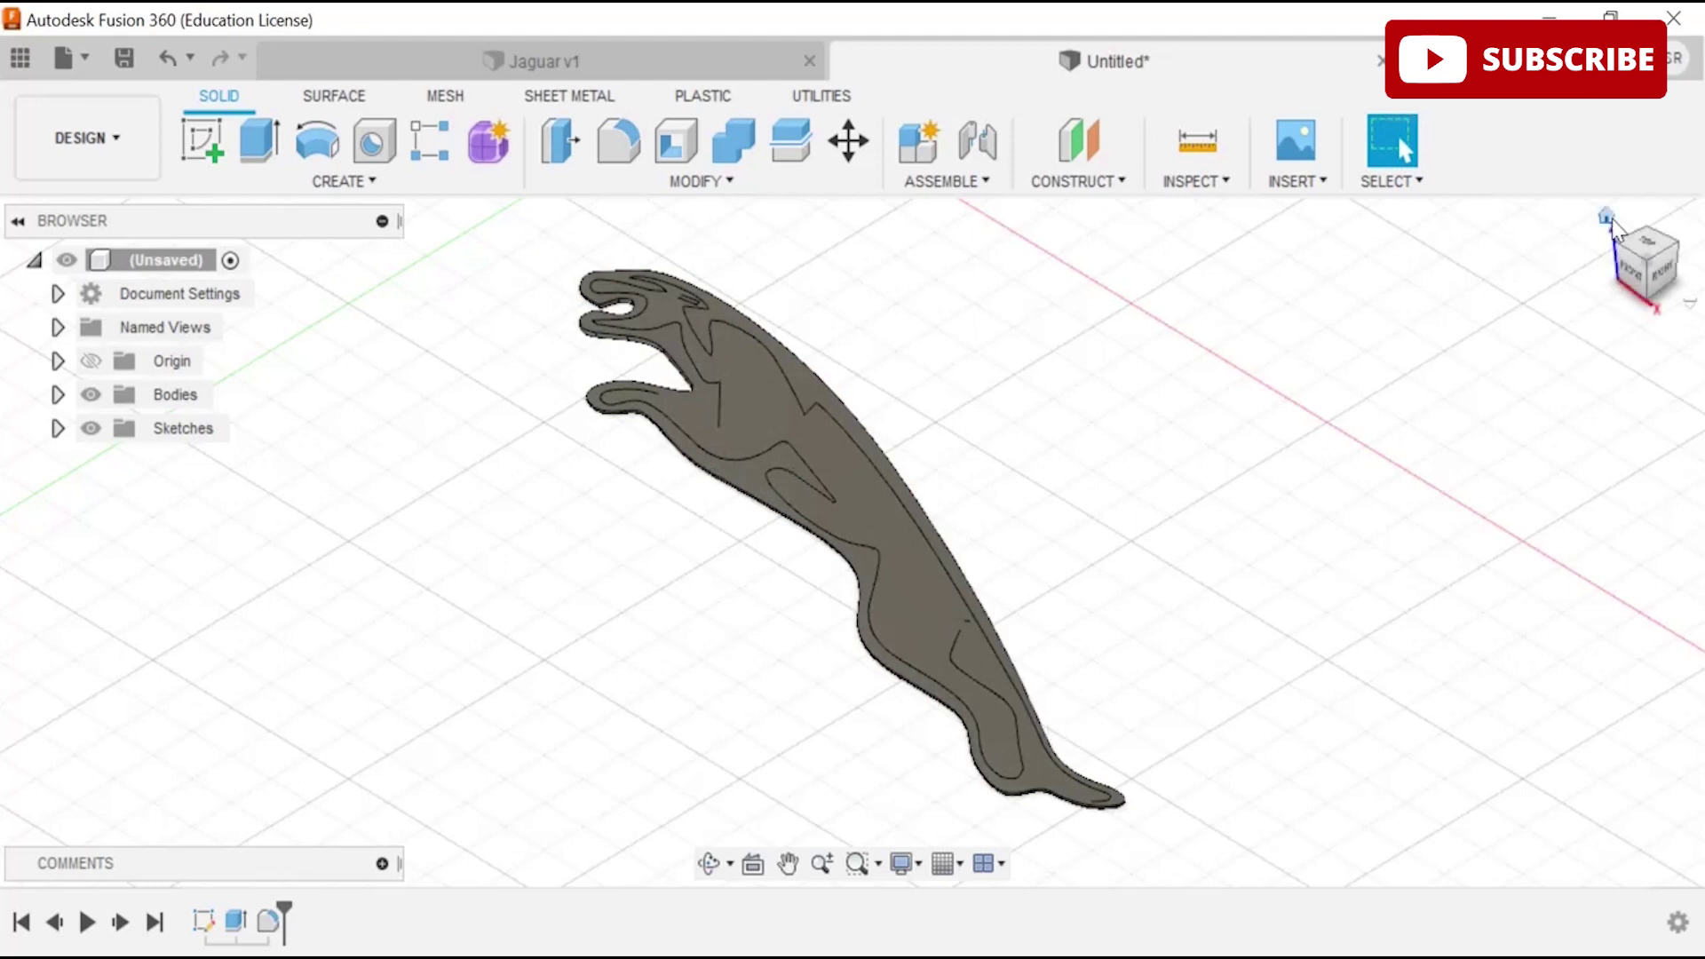
left_click(1649, 258)
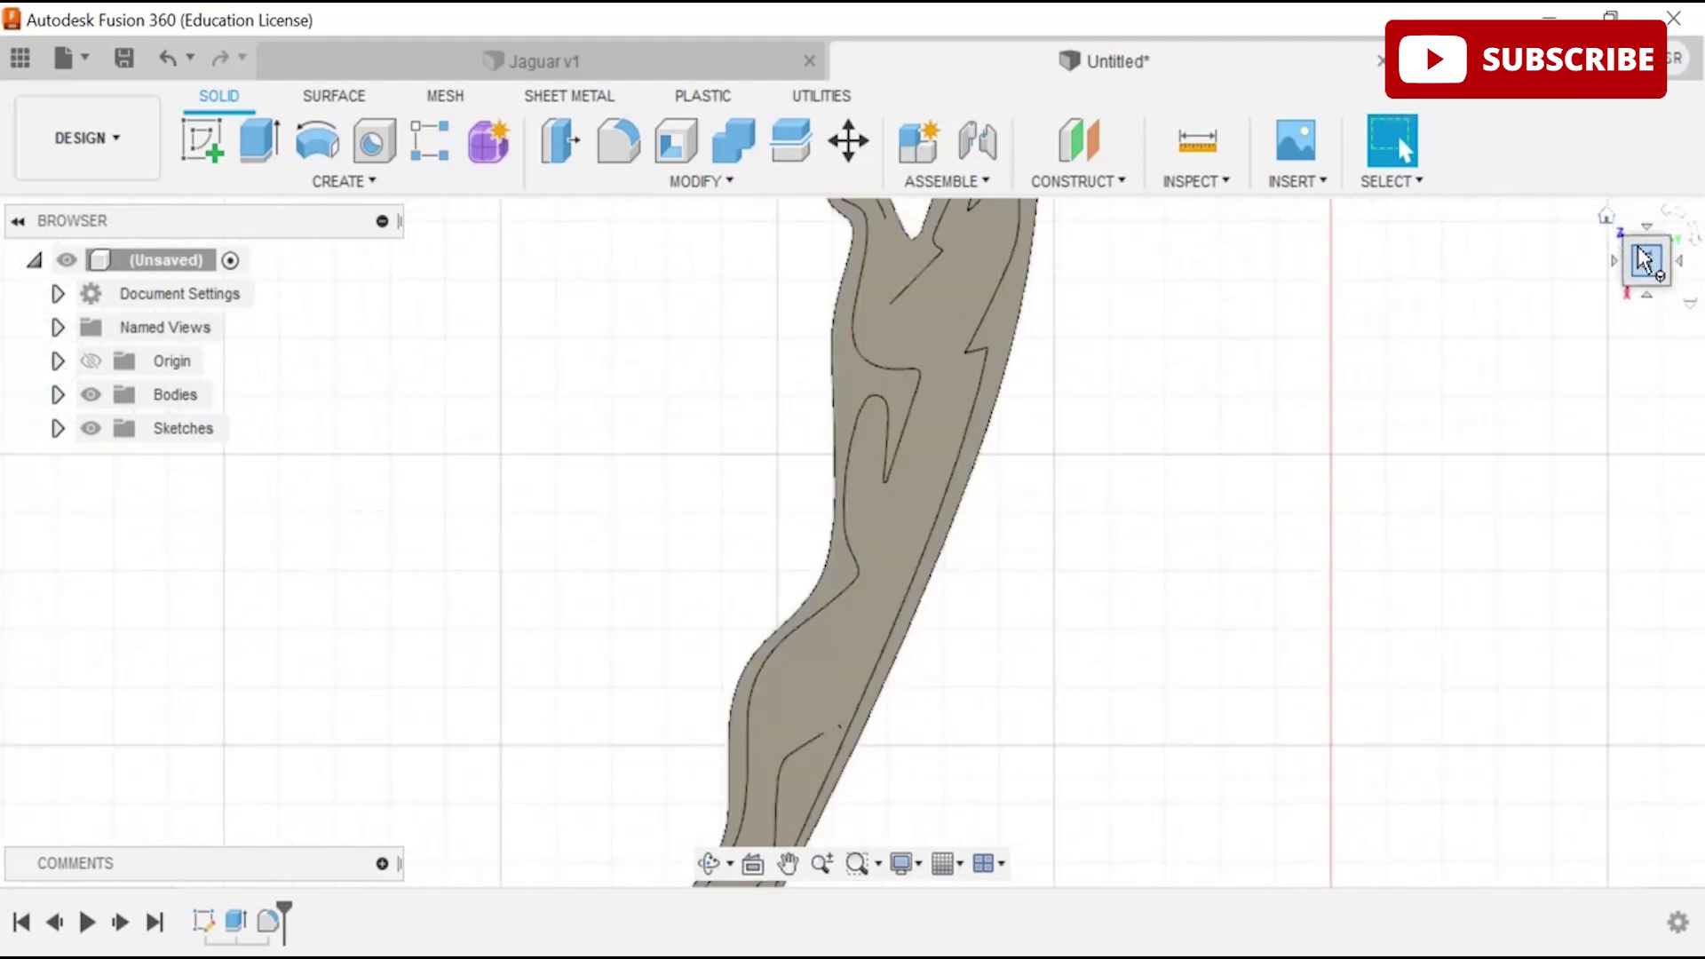
left_click(1673, 216)
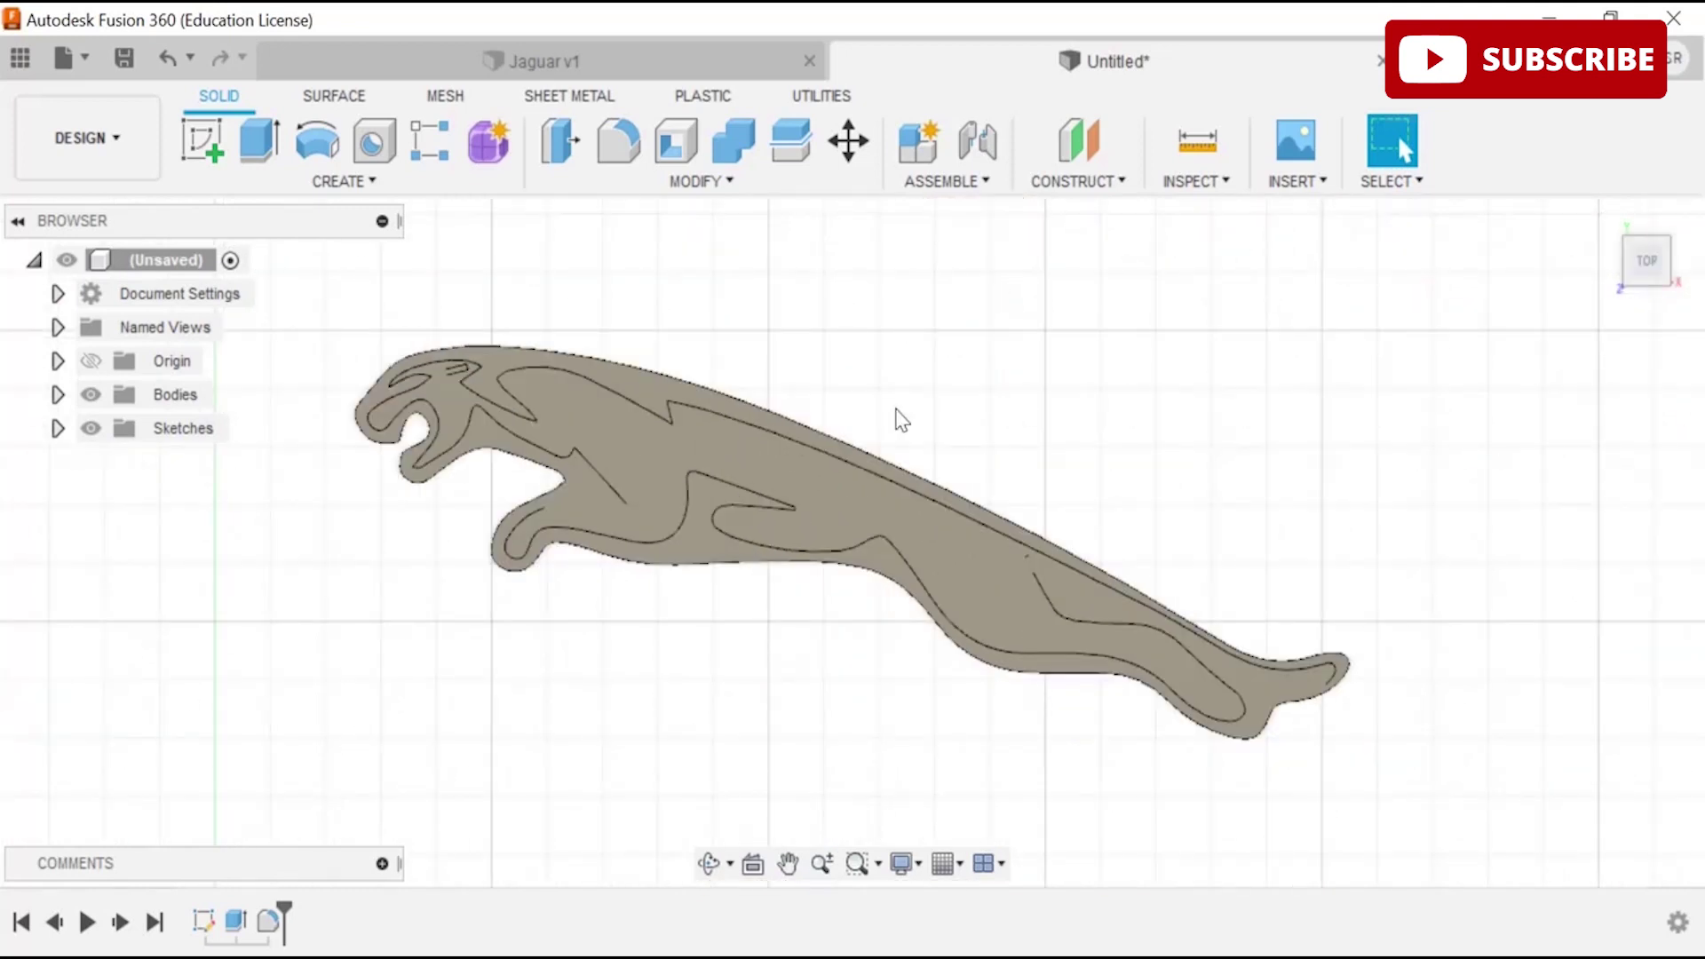
scroll(900, 417, "up", 1)
scroll(900, 417, "down", 1)
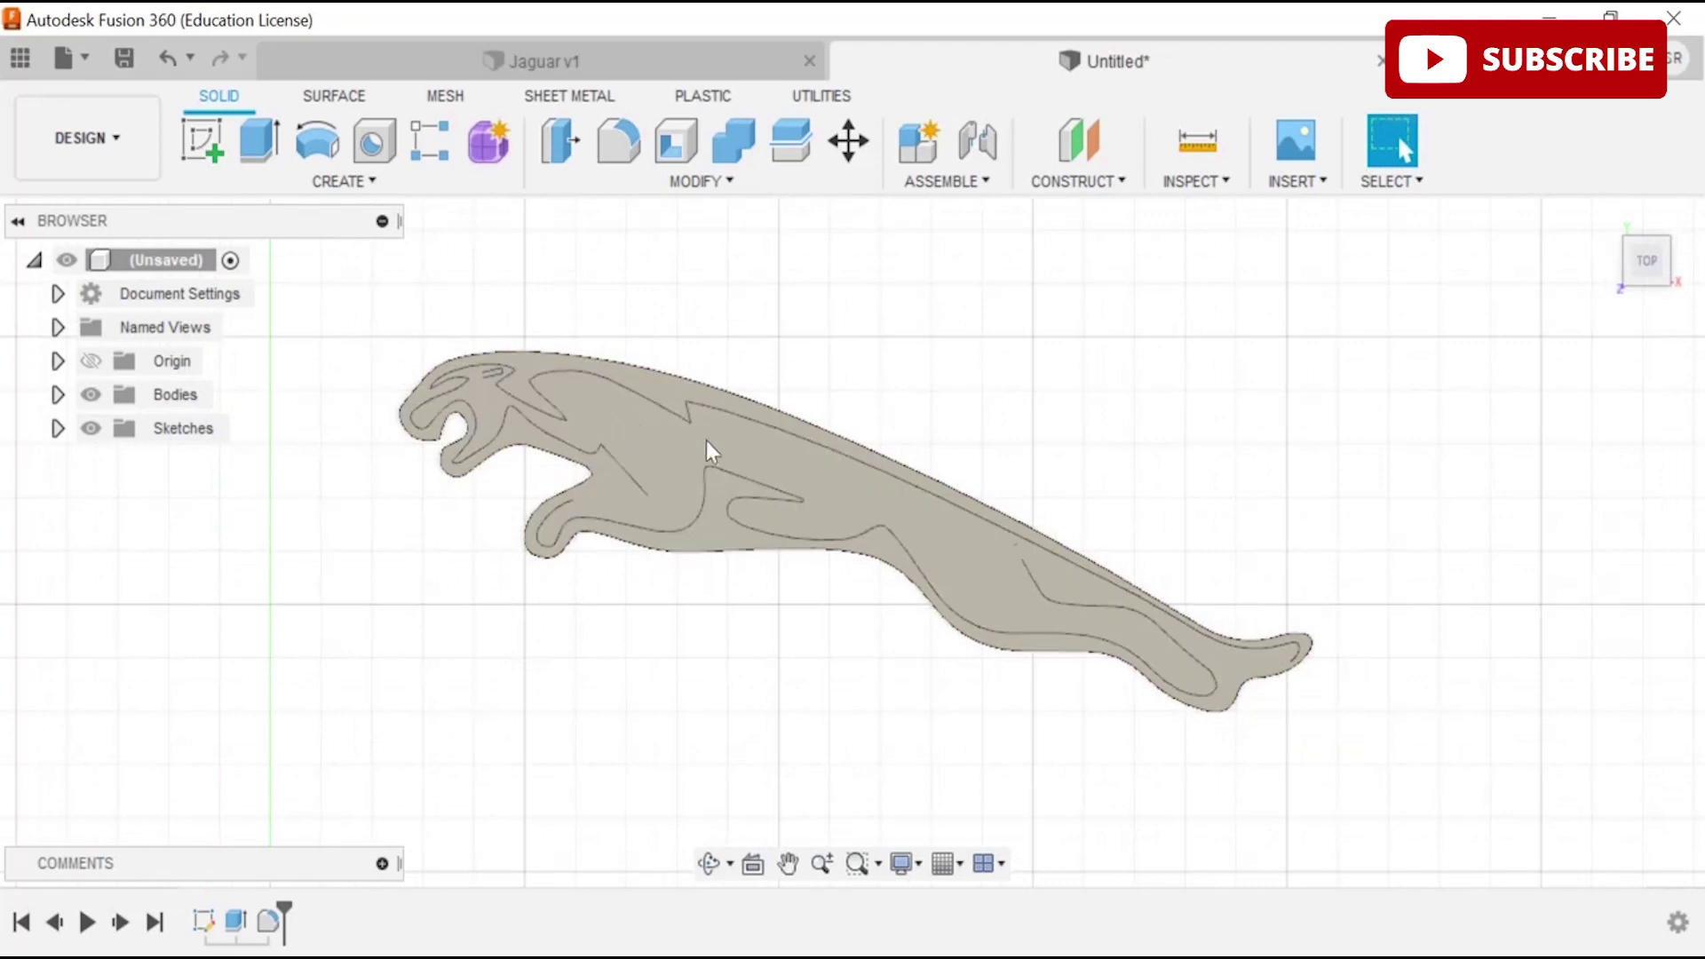
left_click(64, 58)
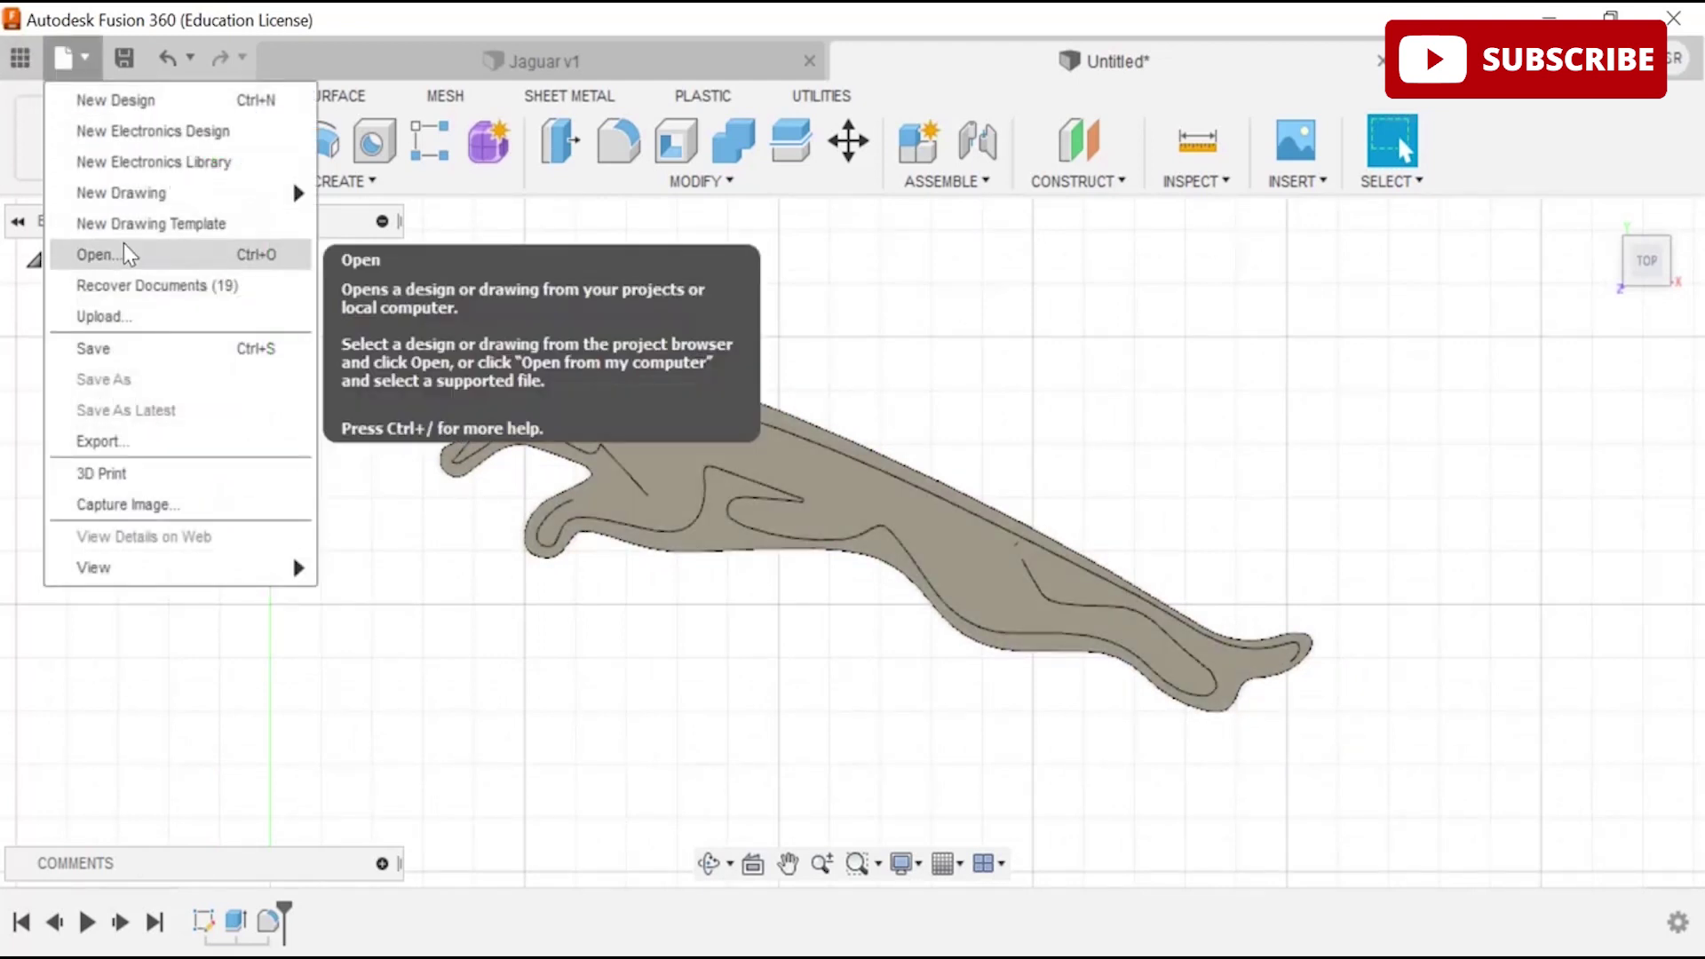
left_click(146, 350)
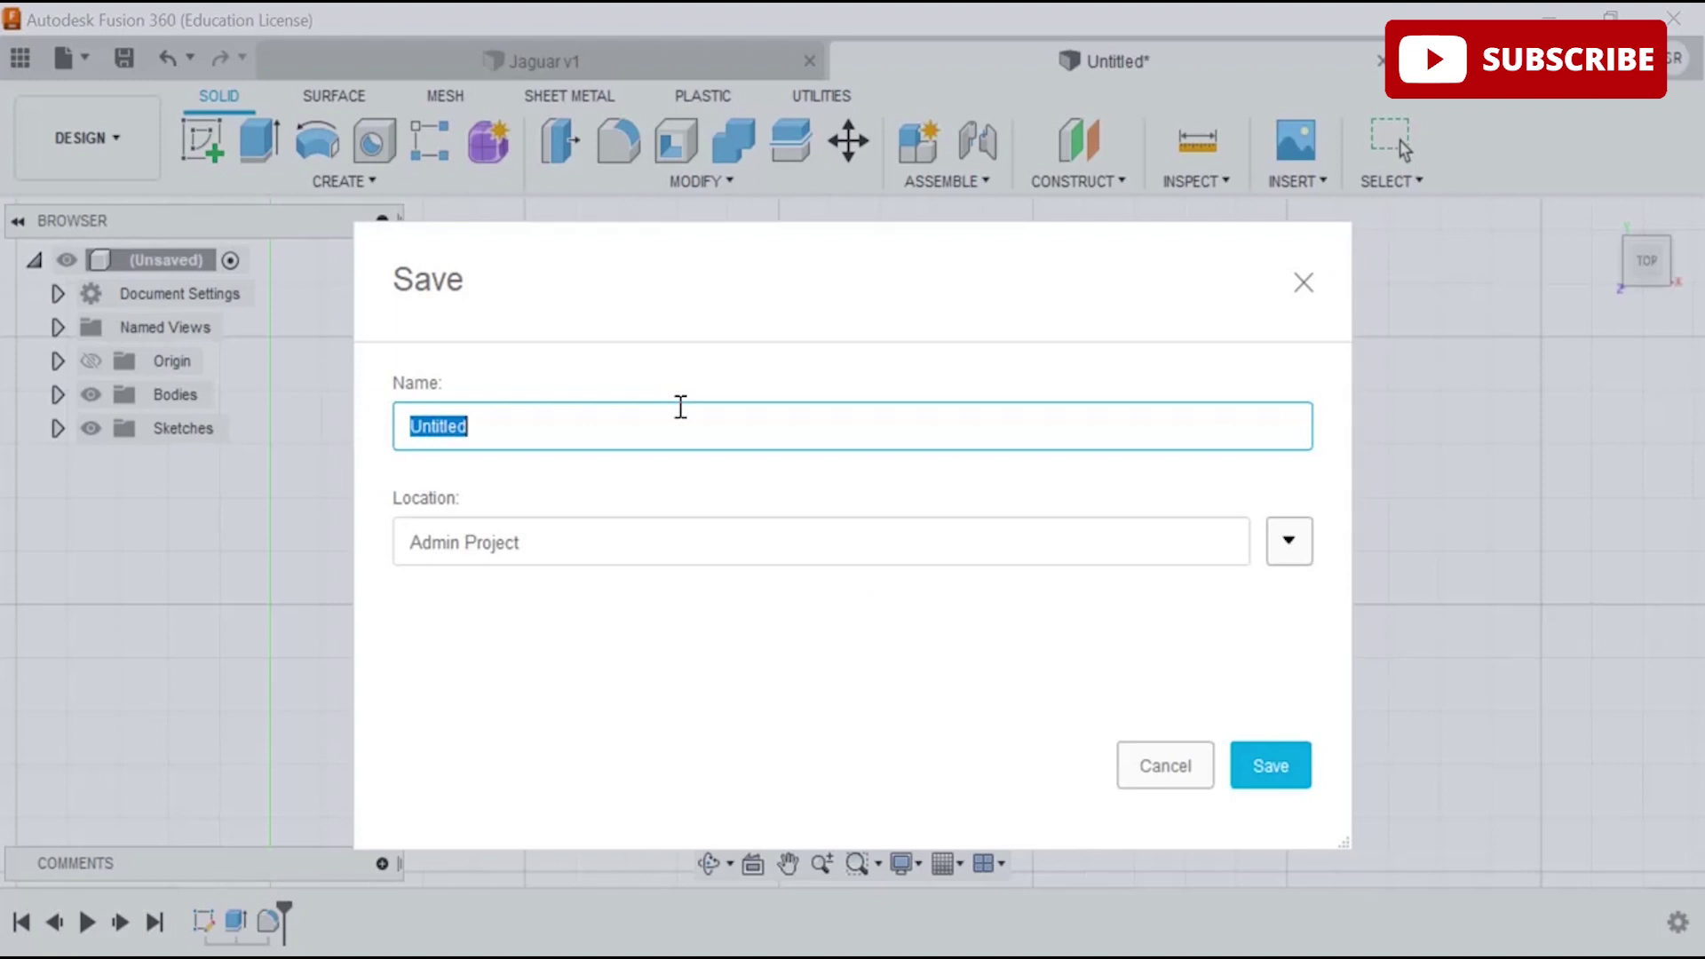
type("Jaguar")
left_click(1276, 765)
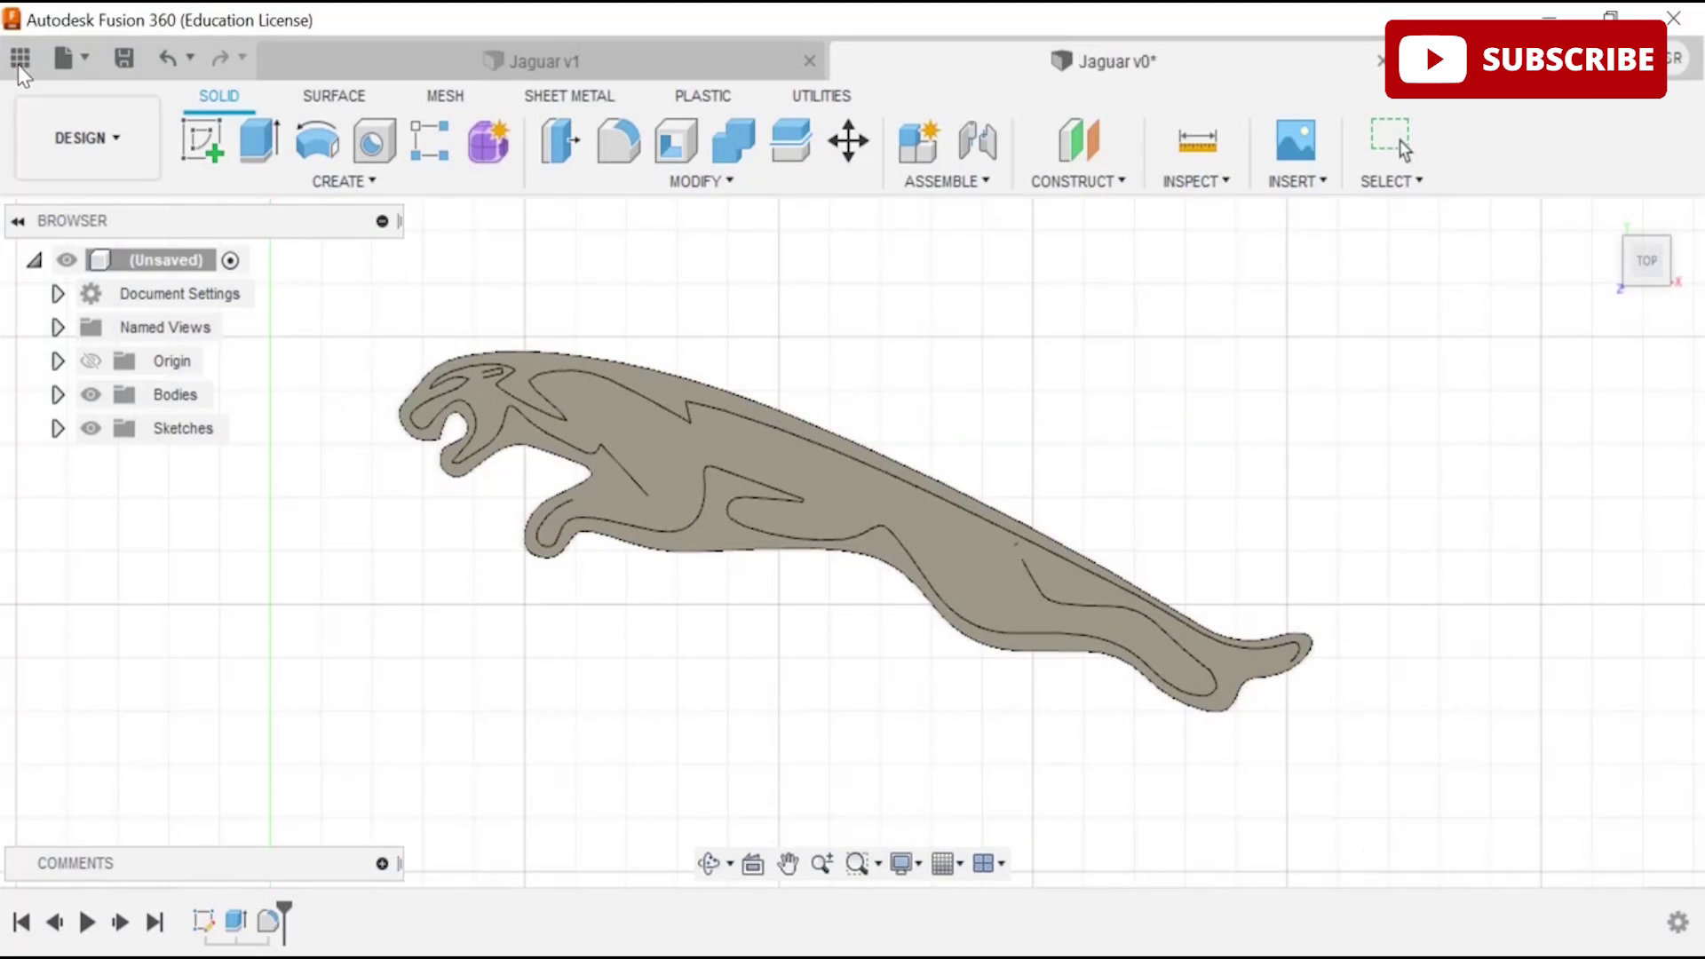
- Export the design to the Desktop as an STL file named Jaguar, without replacing the existing Jaguar v1 file
left_click(71, 57)
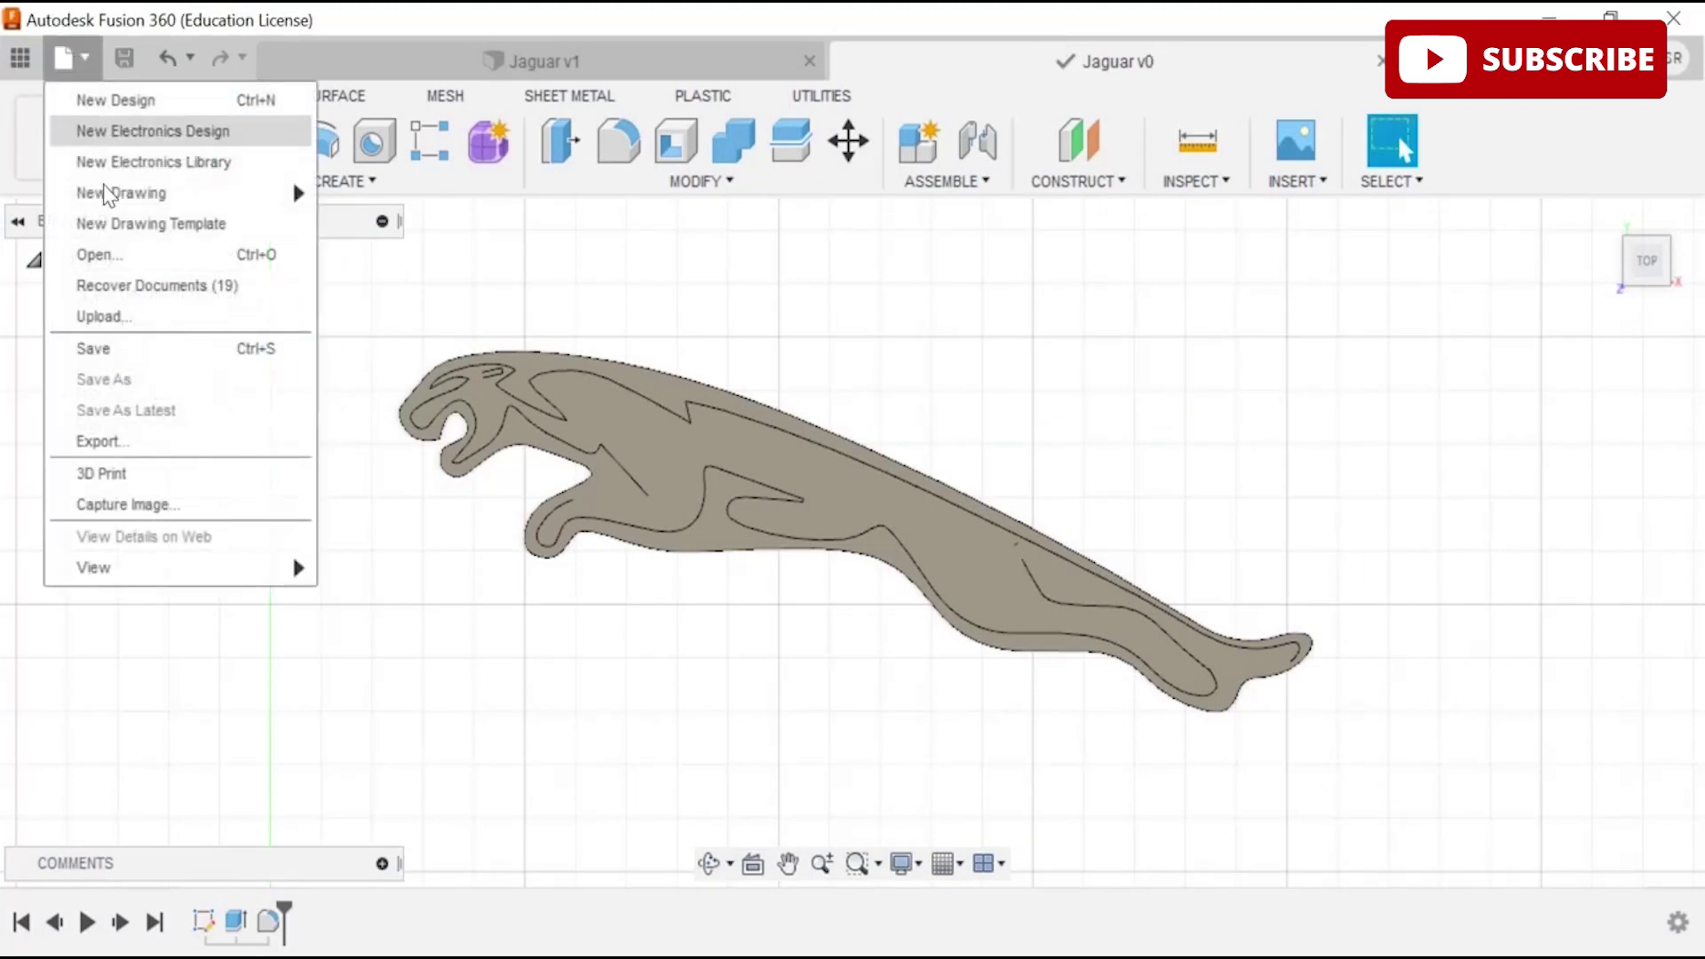
left_click(135, 435)
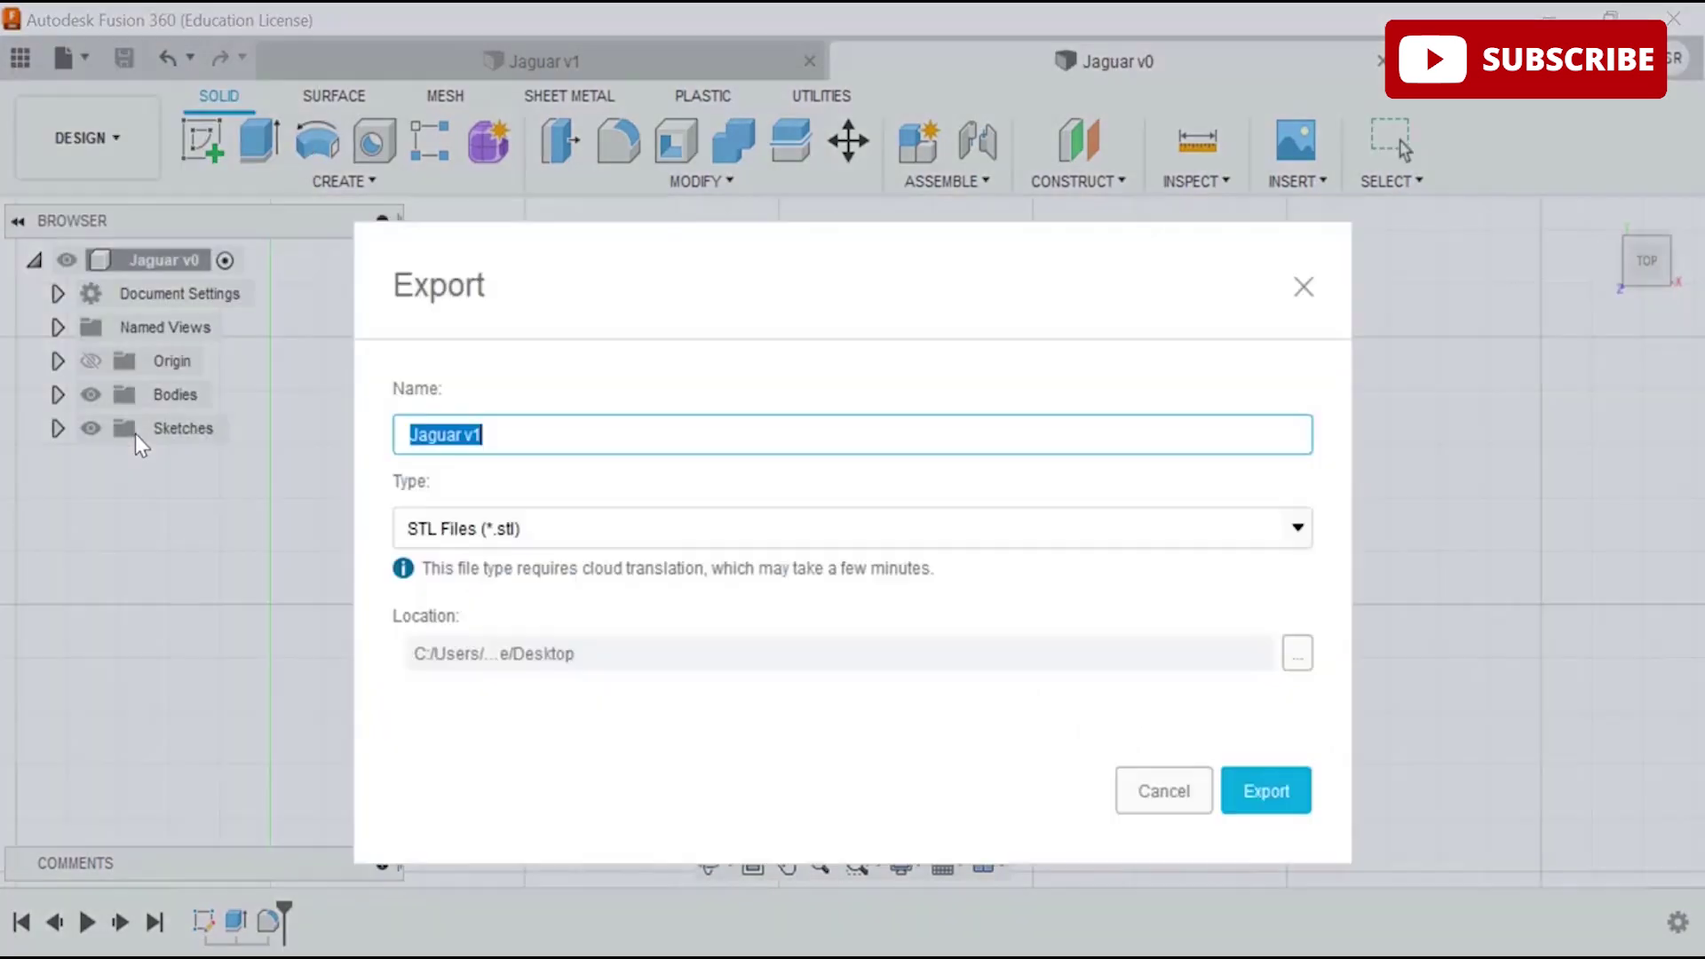
left_click(629, 538)
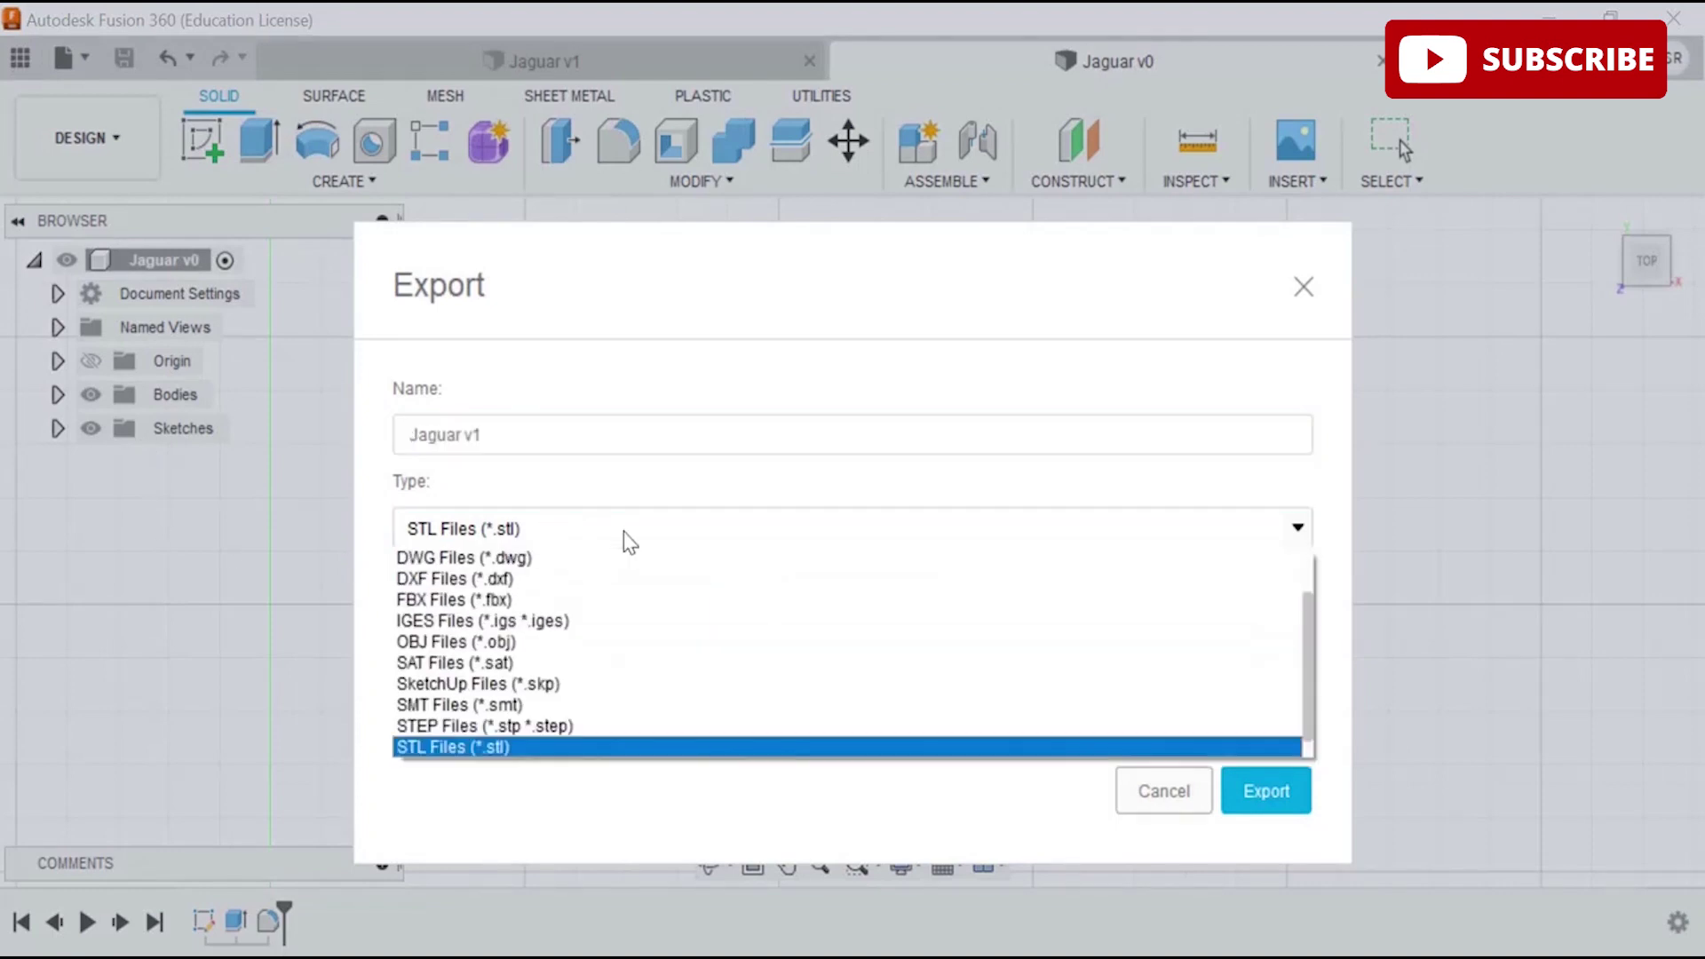
left_click(563, 756)
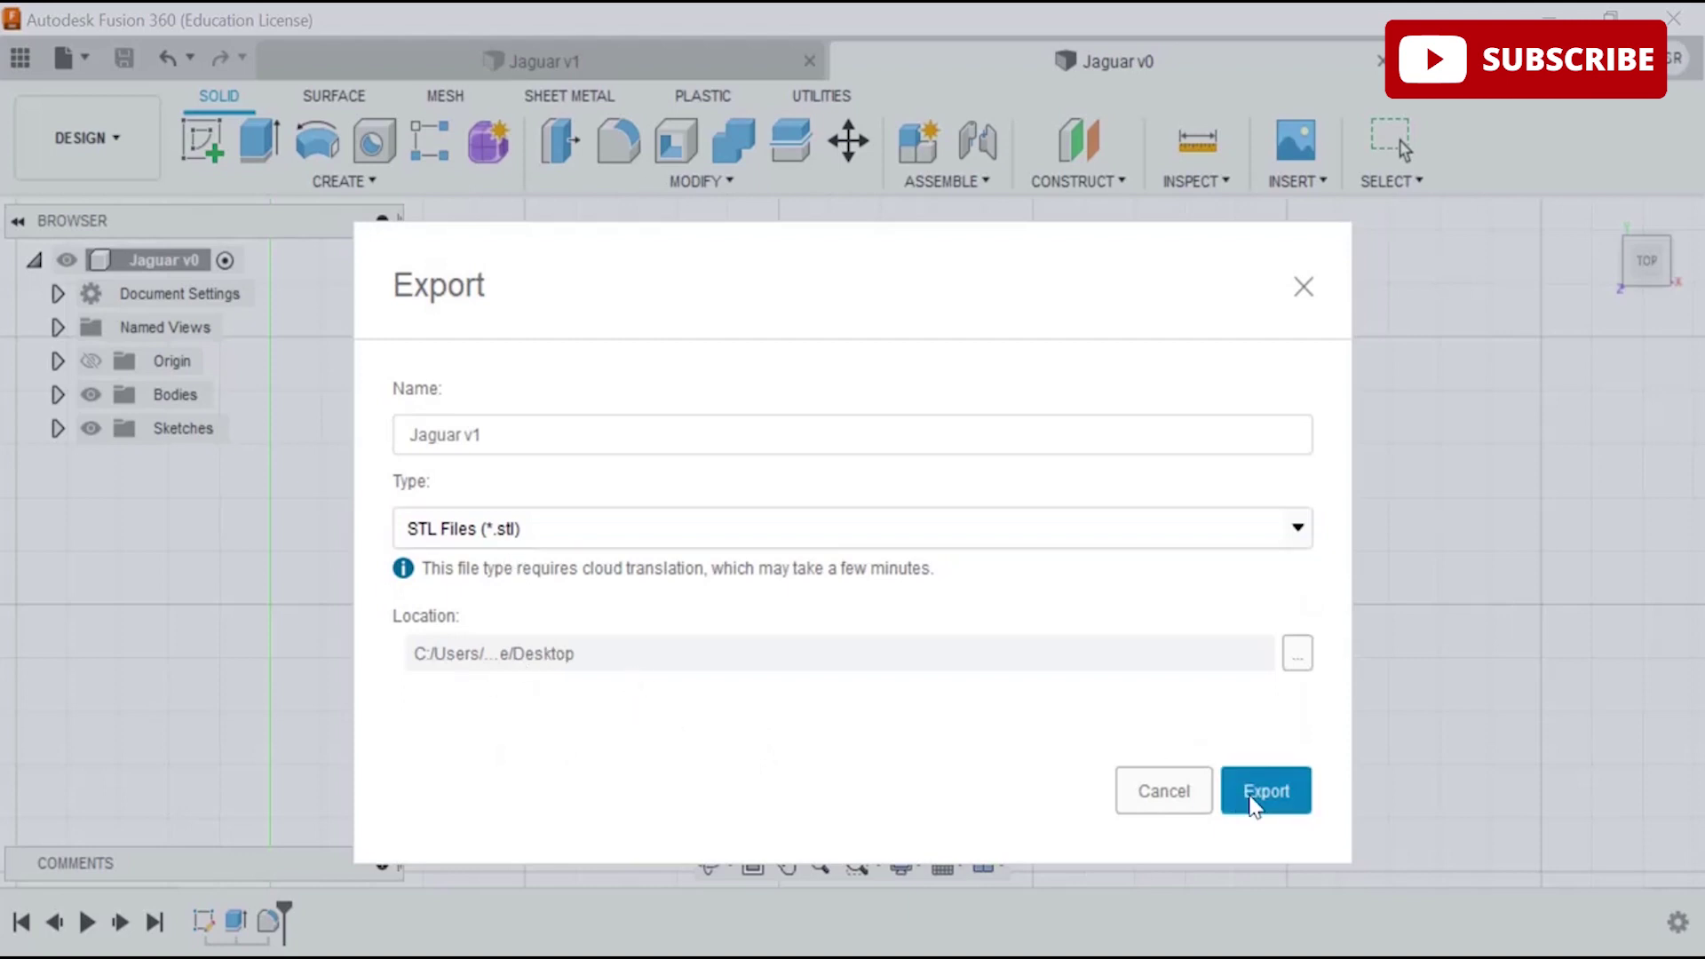
left_click(1254, 804)
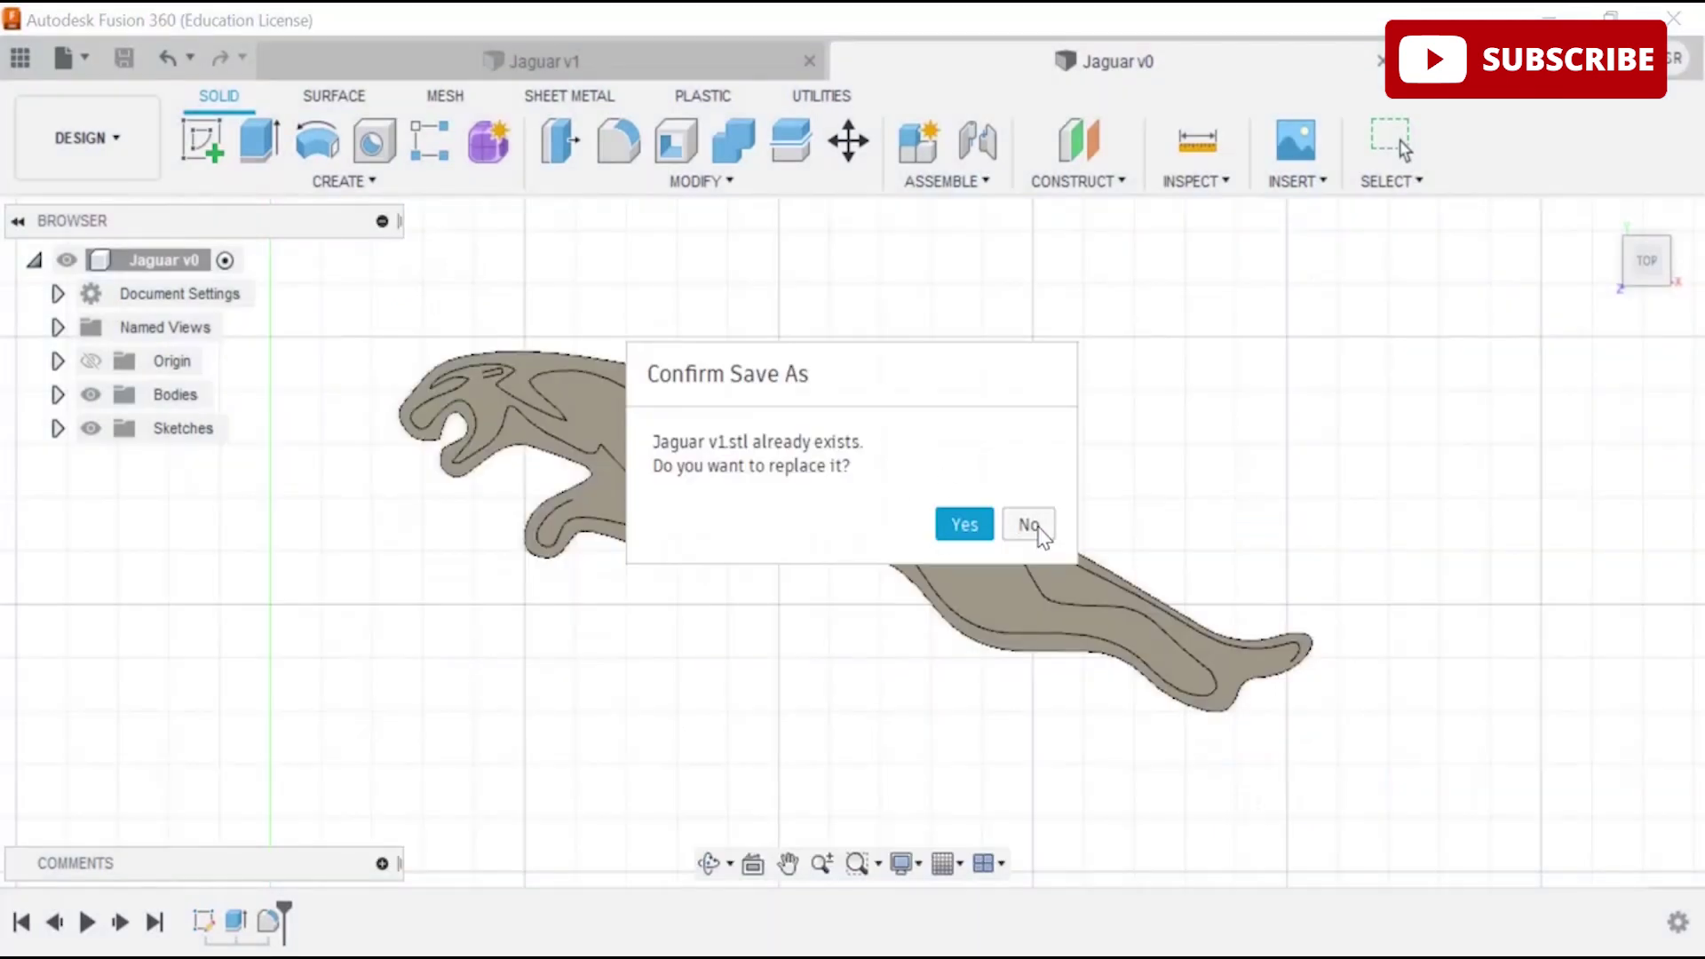
left_click(1041, 533)
left_click(582, 437)
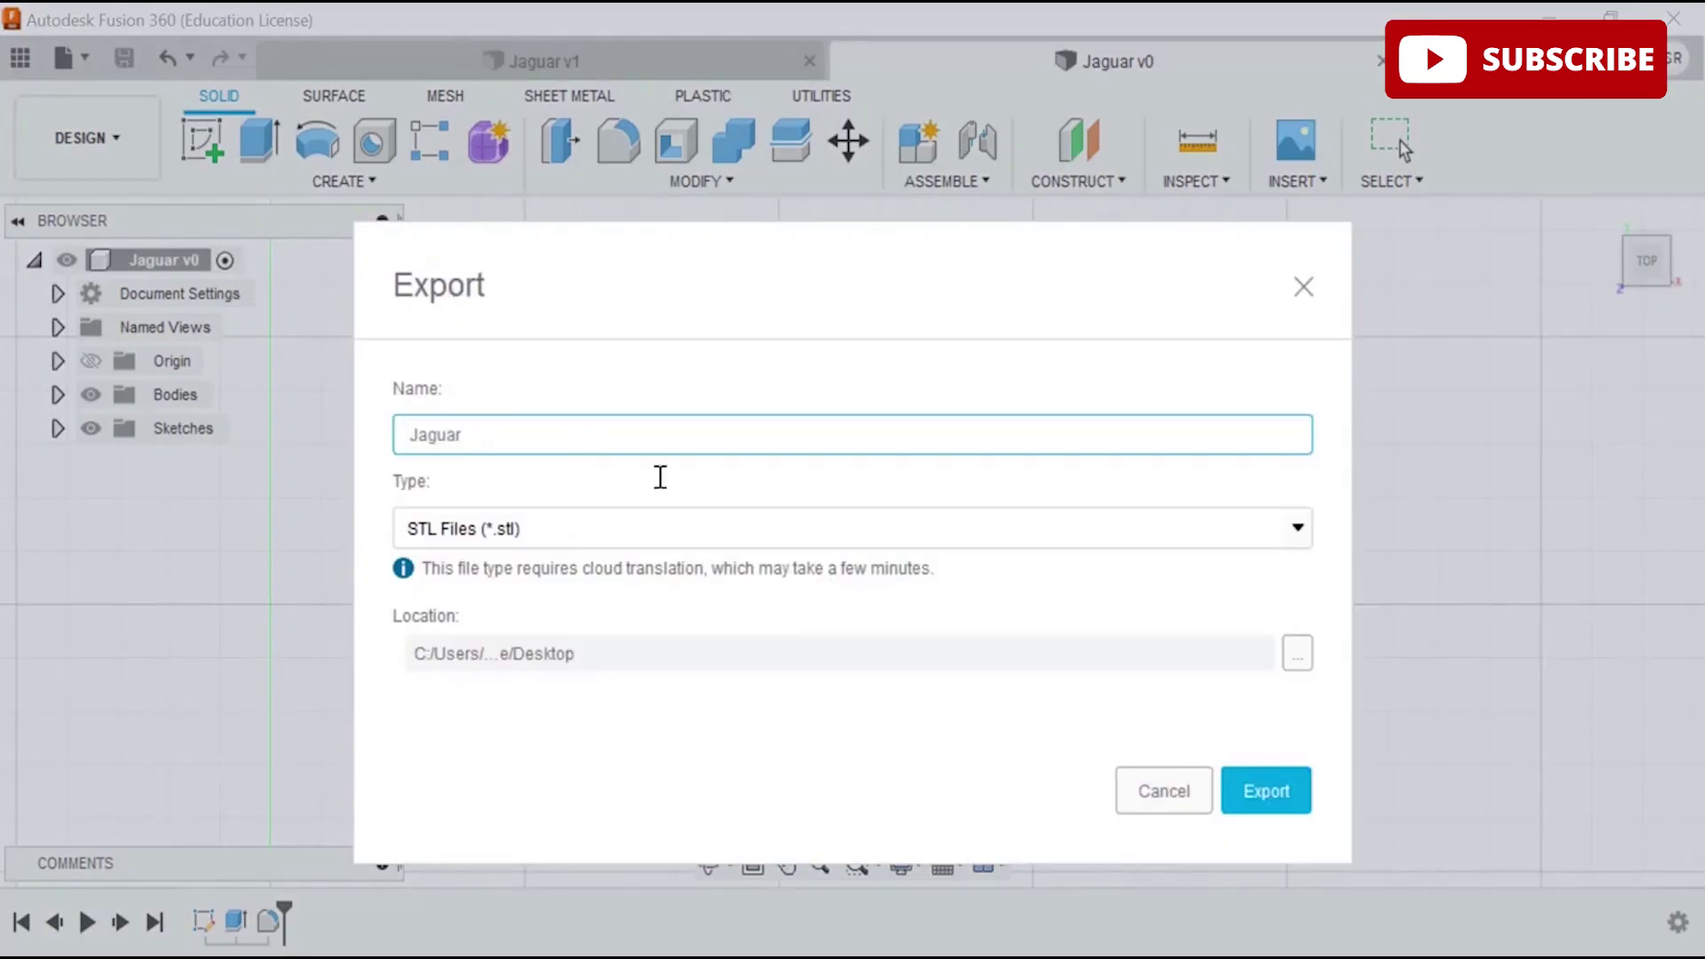
left_click(1285, 791)
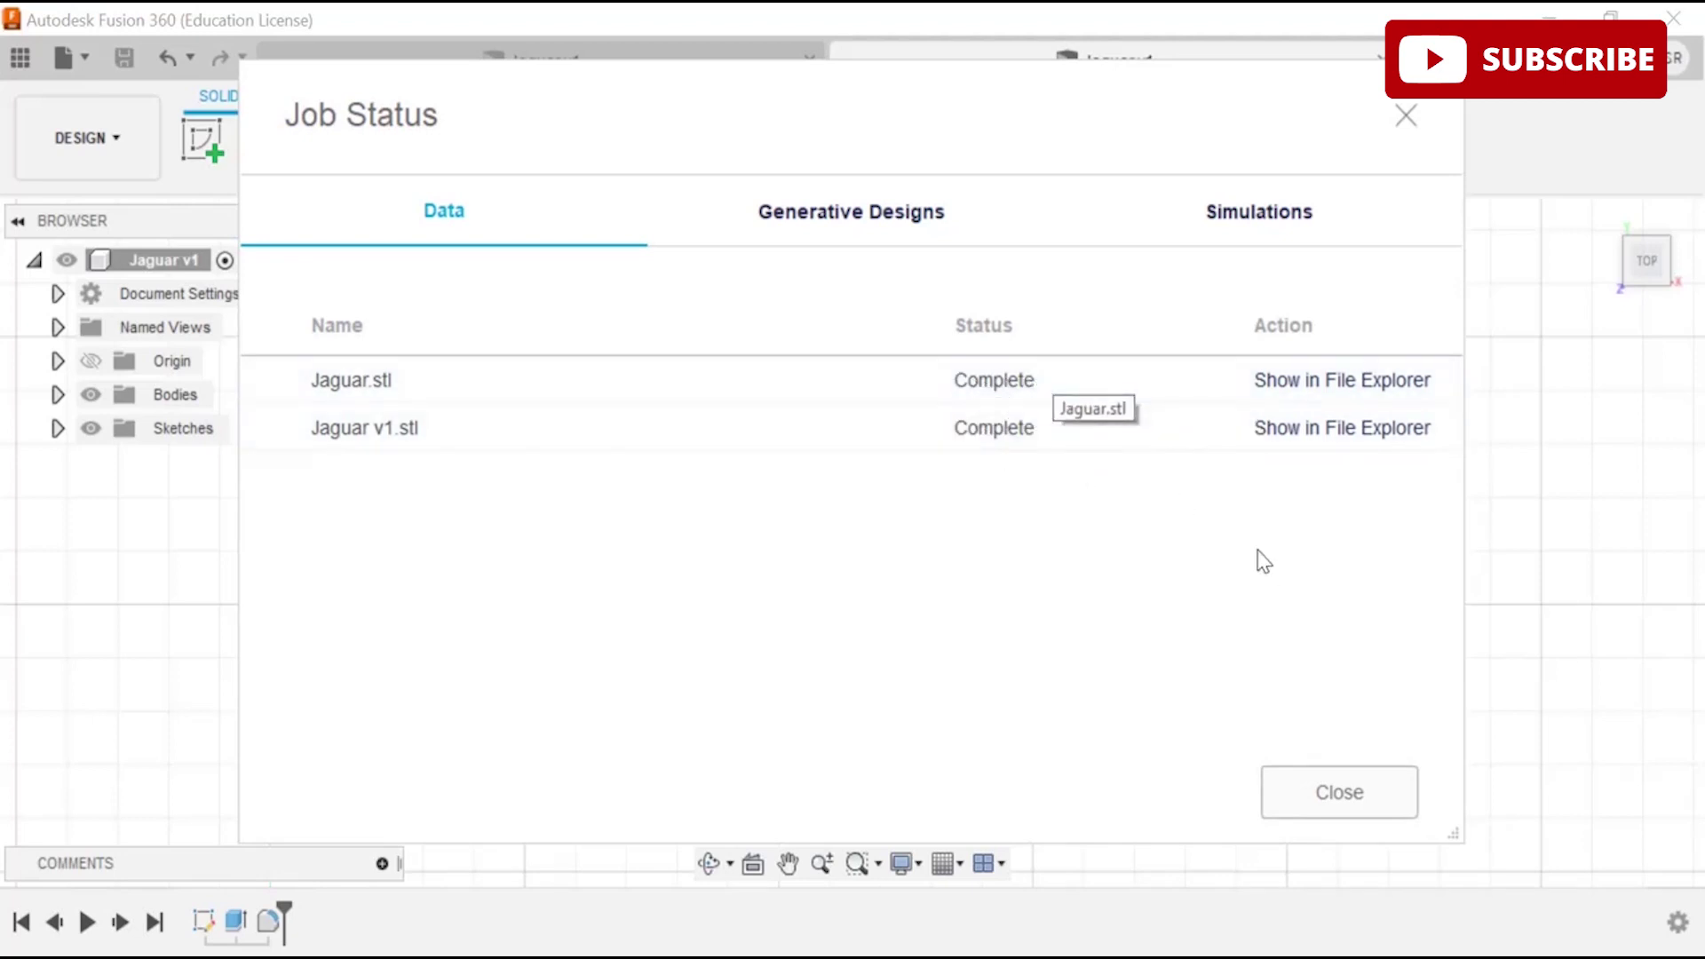
left_click(1346, 792)
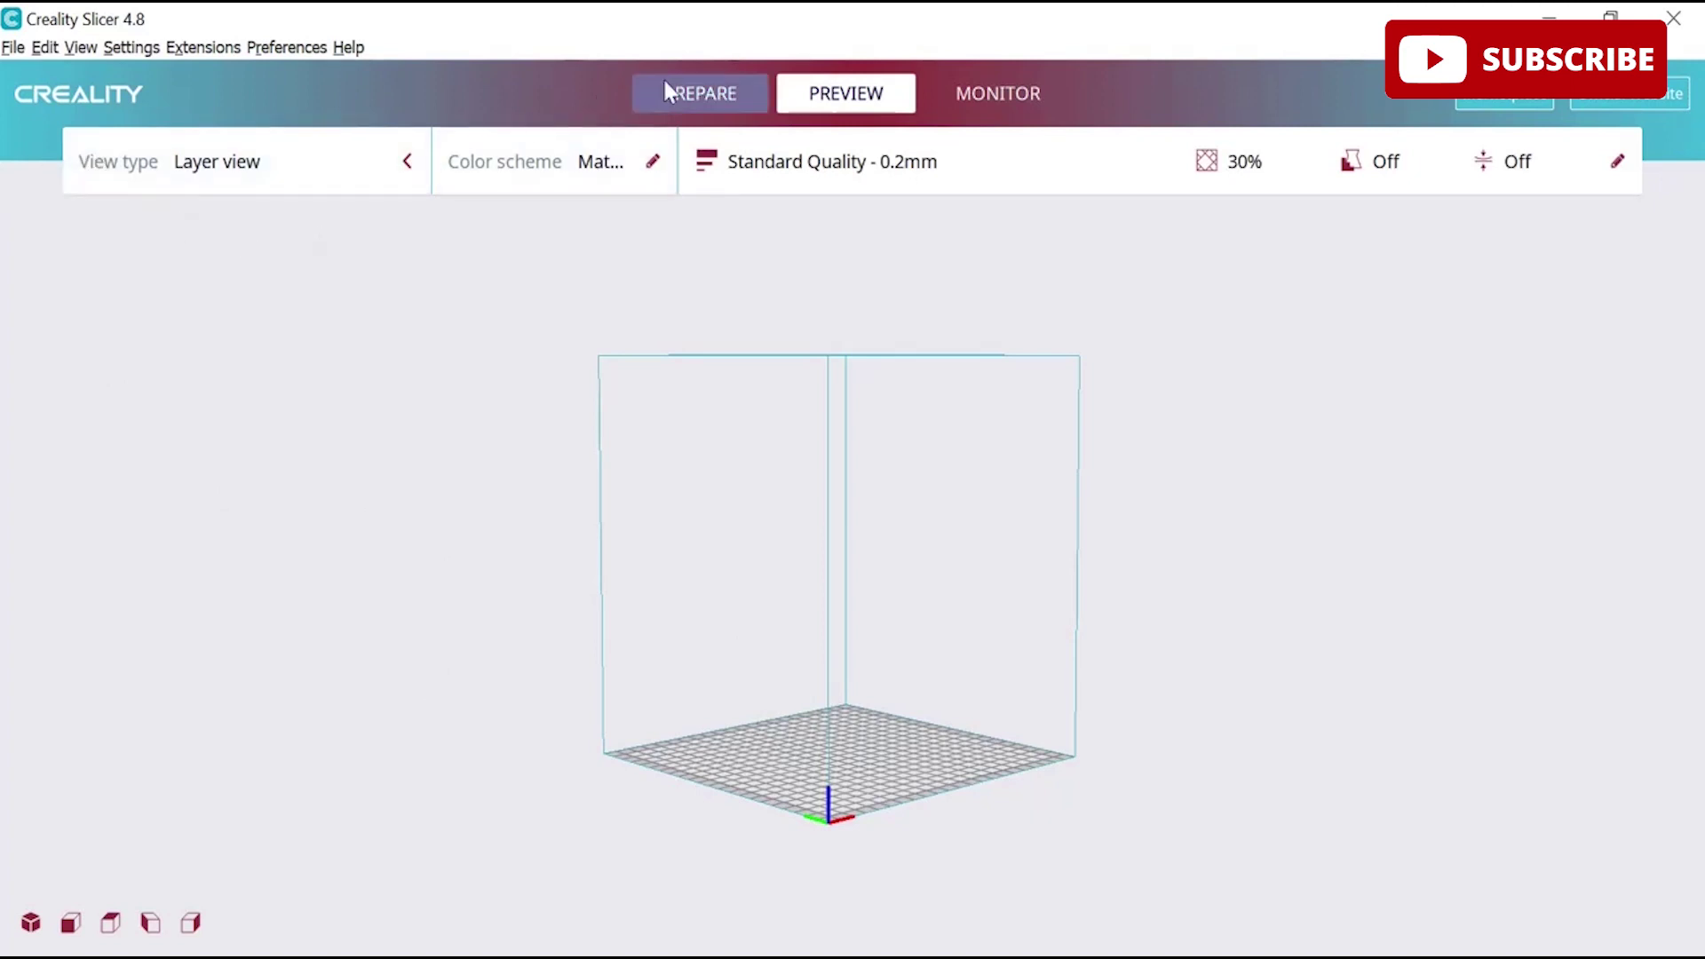
- Switch to Creality Slicer and load the Jaguar model from the Desktop for print preparation
left_click(697, 99)
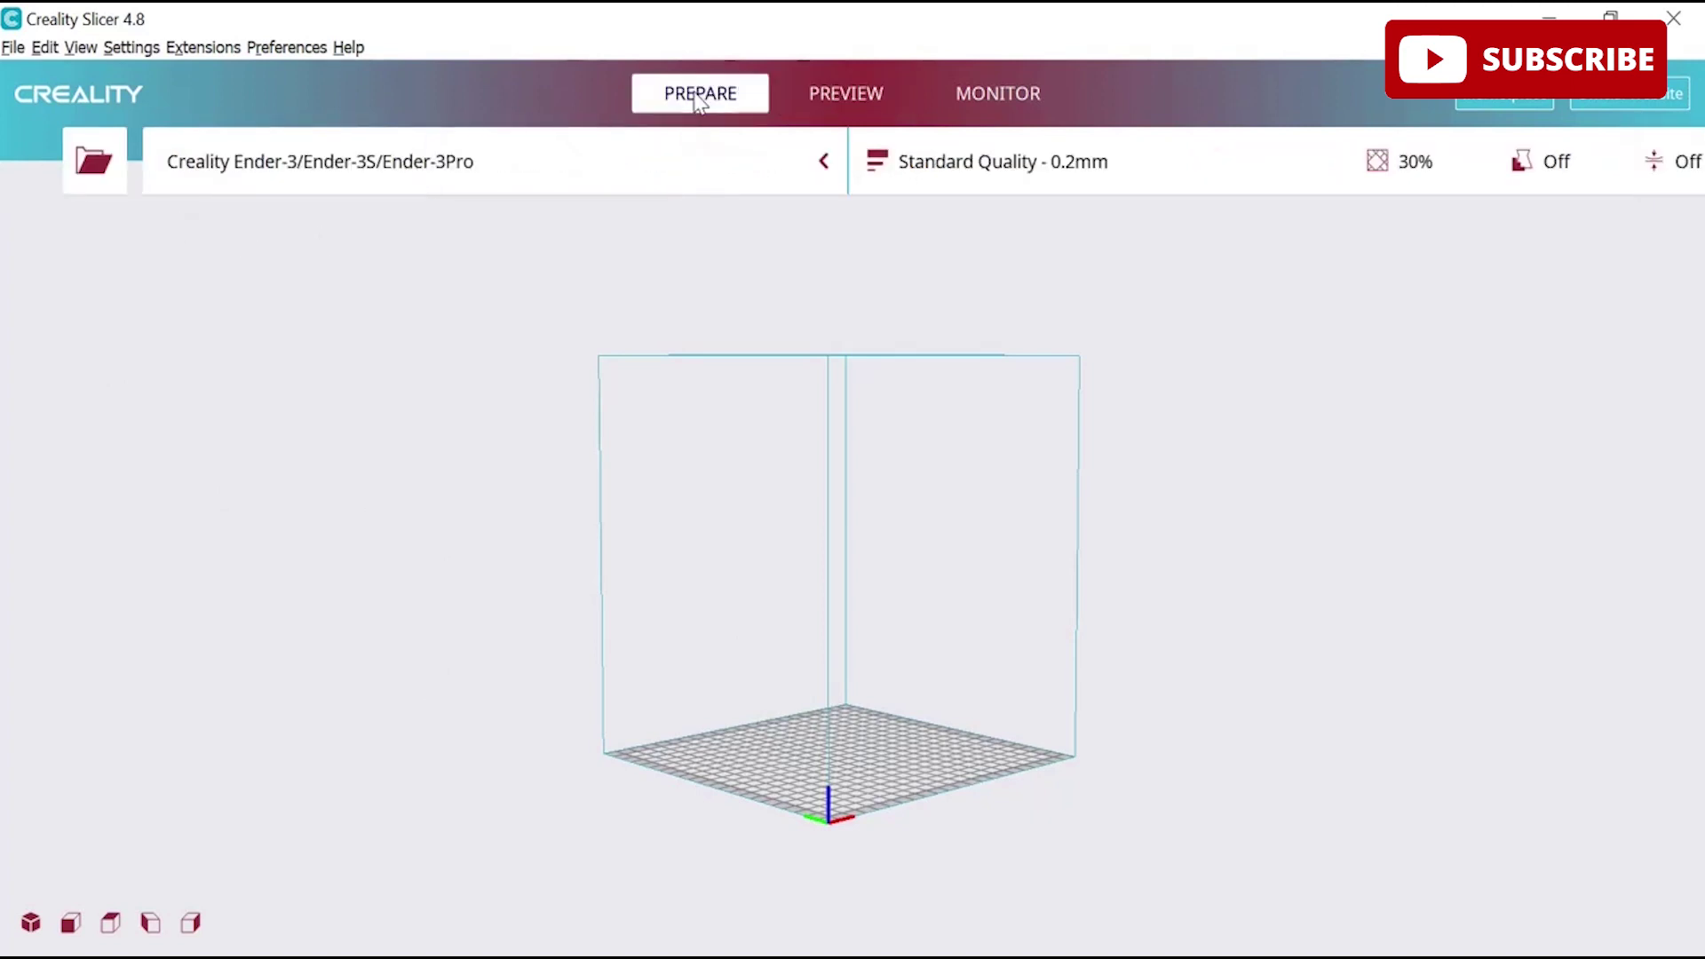
left_click(95, 161)
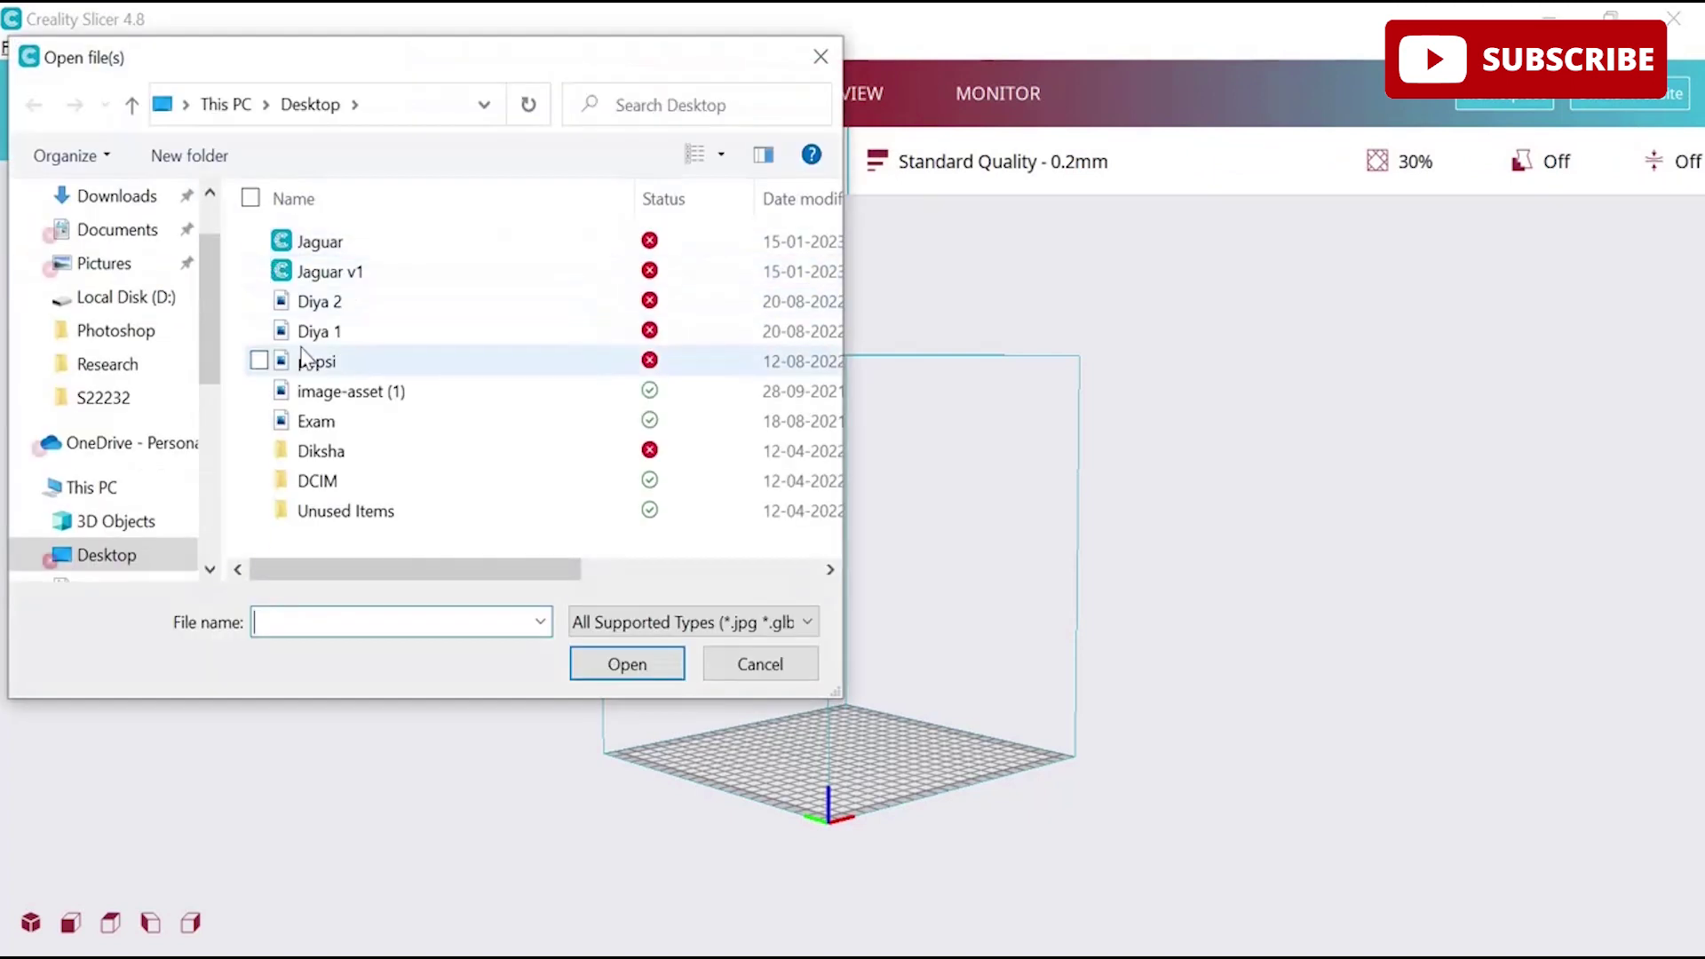
left_click(347, 247)
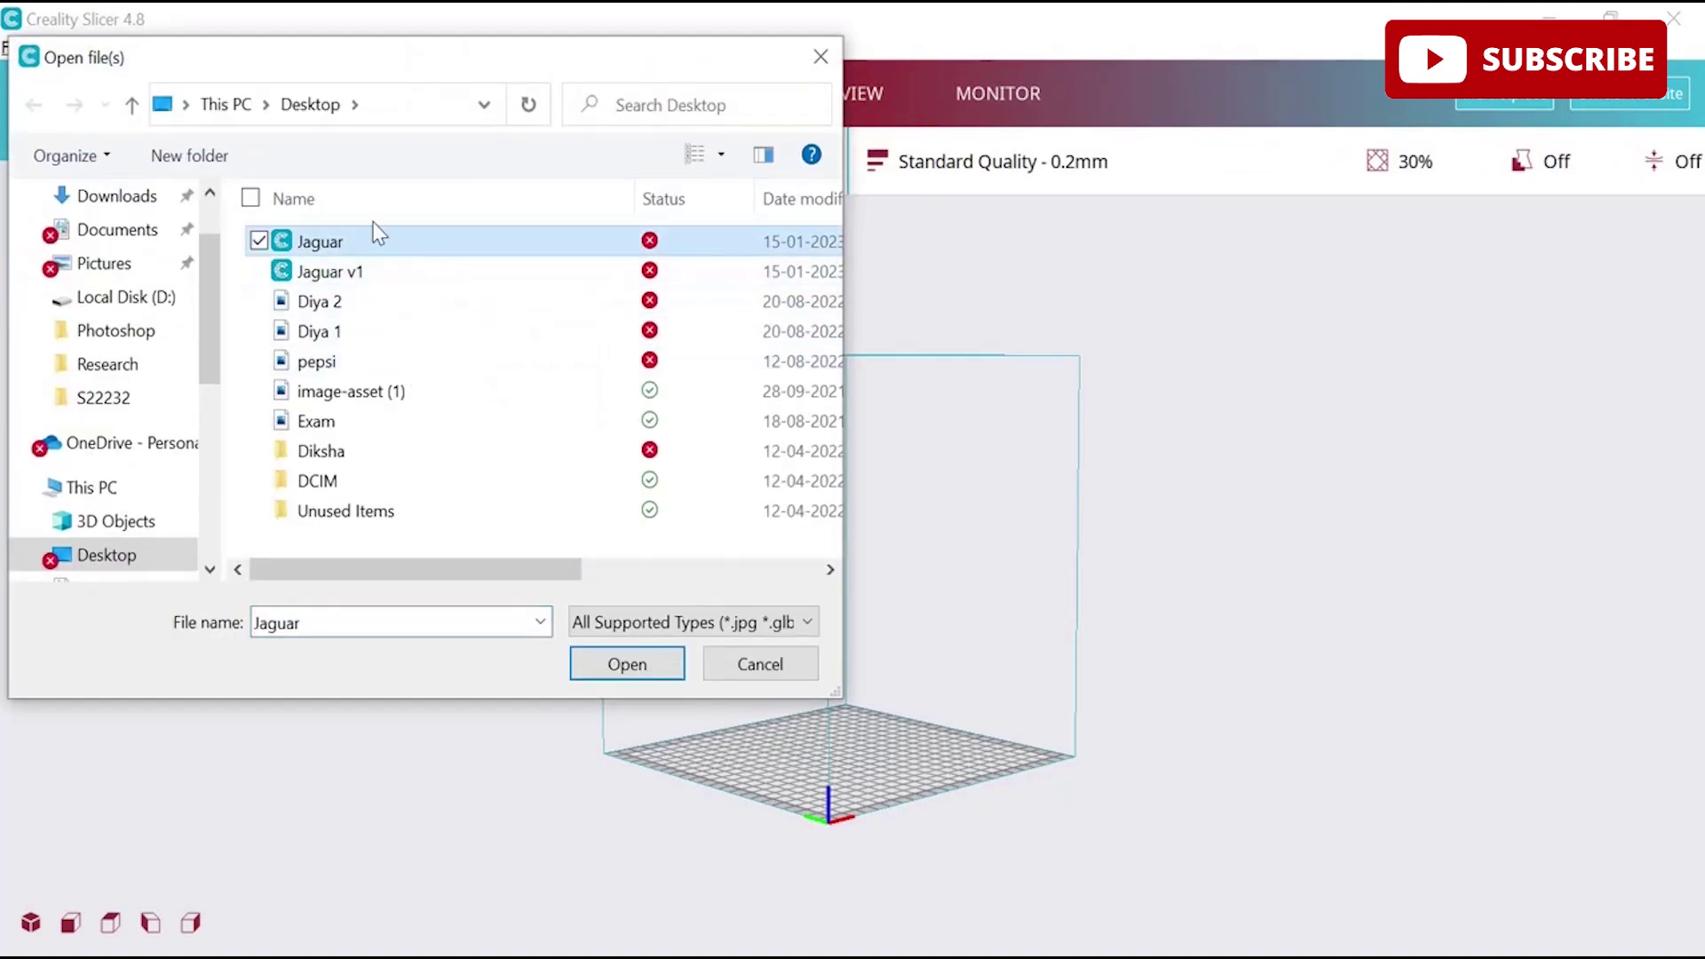
left_click(629, 663)
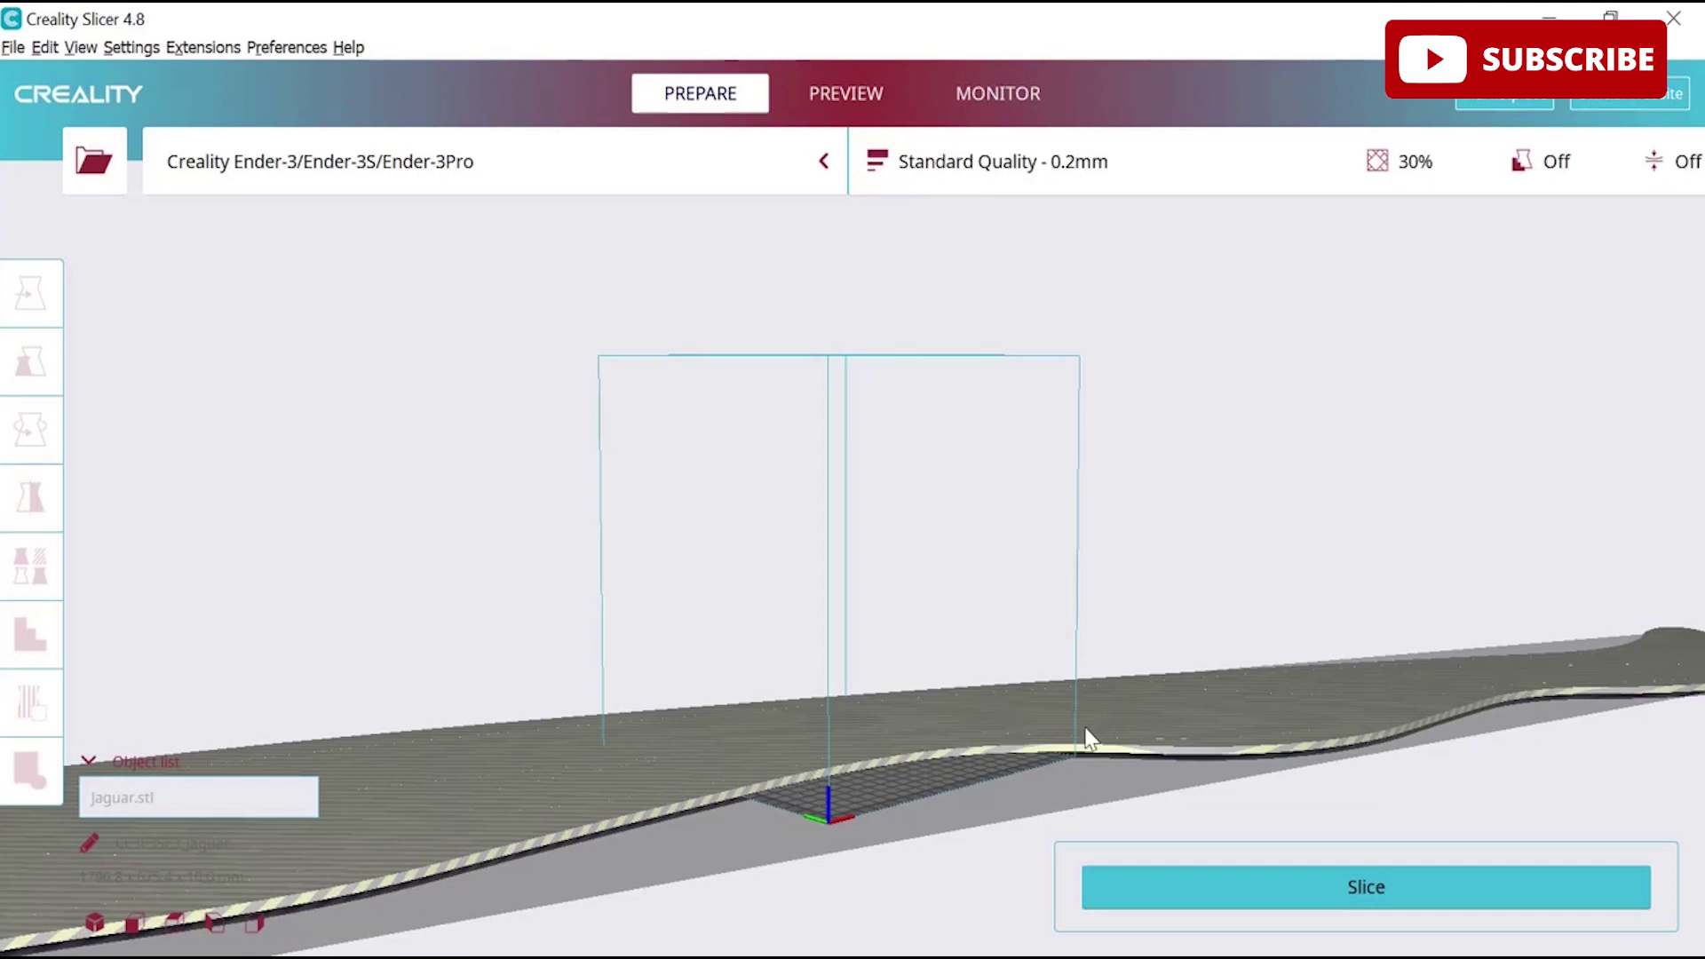
- Select the oversized jaguar model and shrink it uniformly by eye to about 4.8% of its original size
left_click(1220, 728)
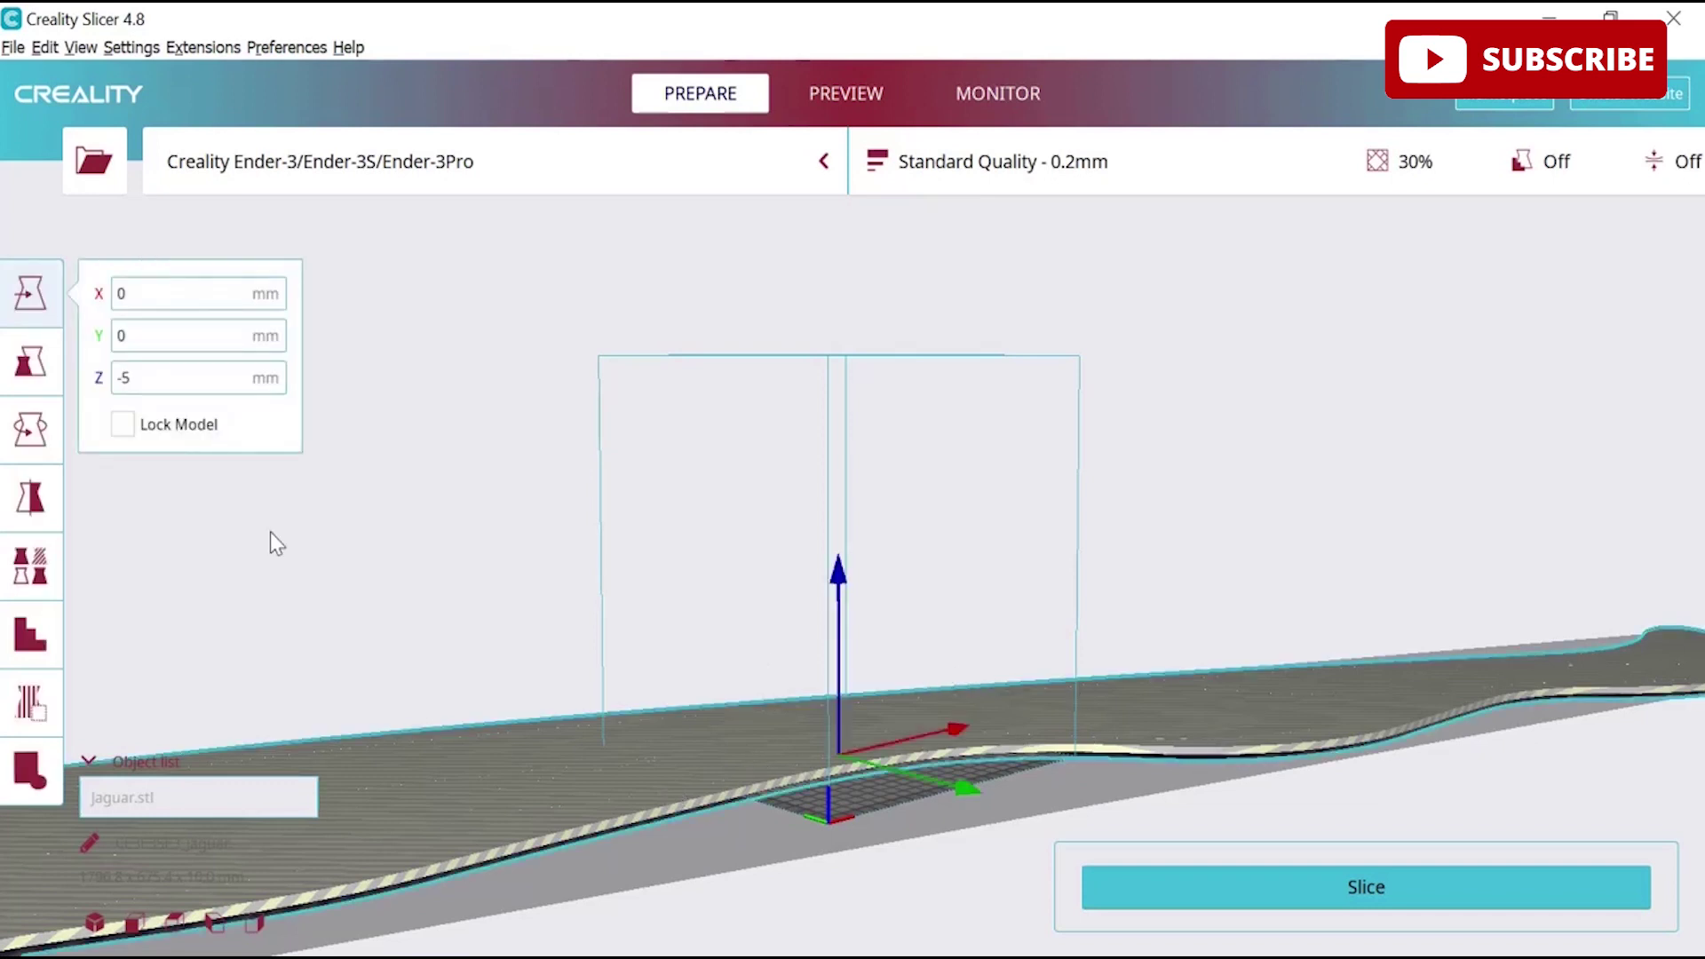
left_click(42, 372)
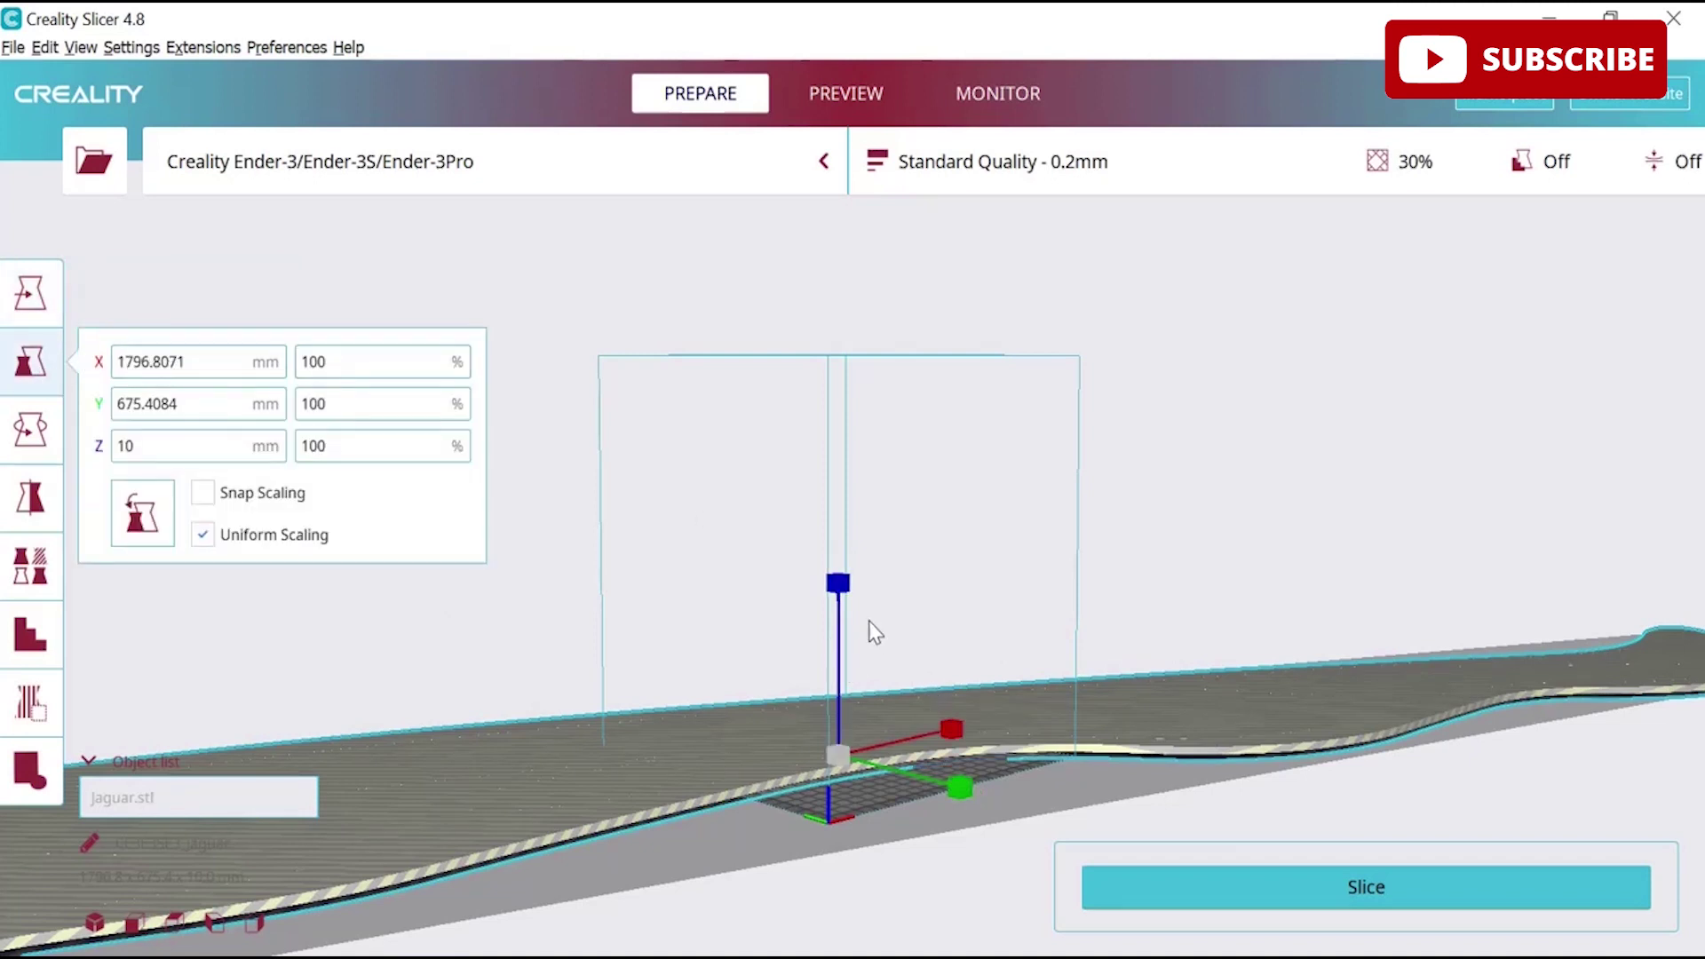
left_click_drag(838, 584, 844, 617)
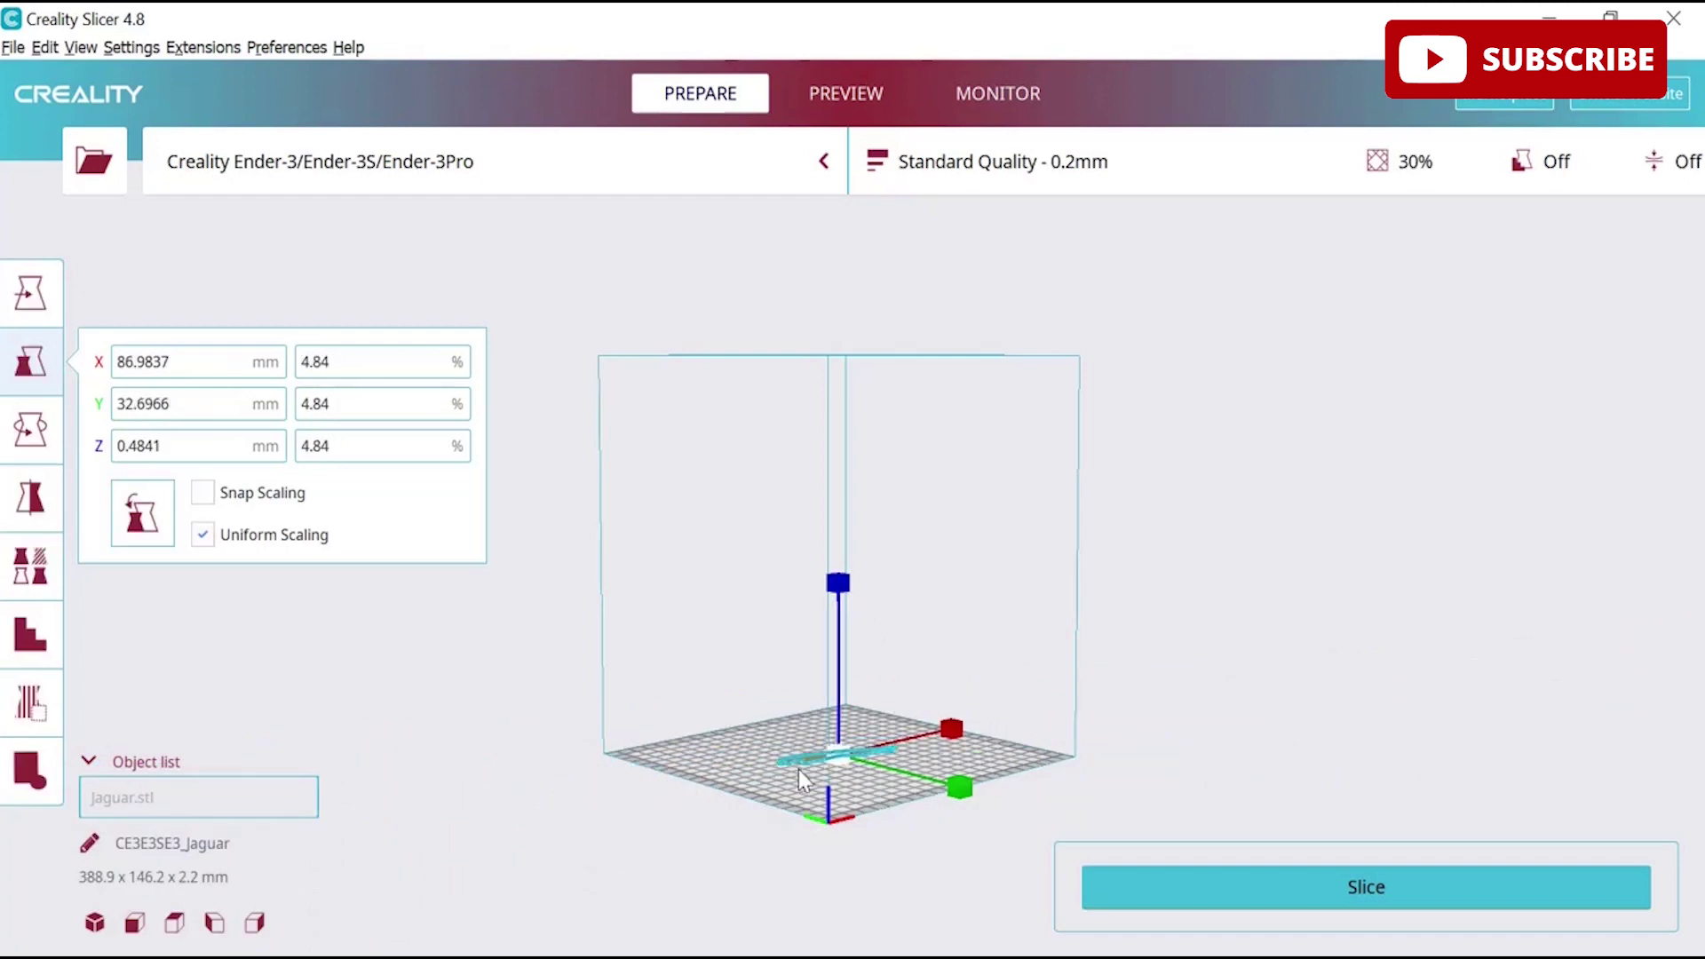
- Enlarge the jaguar uniformly by eye to about 14%, and set its uniform scale to exactly 10%
left_click(133, 924)
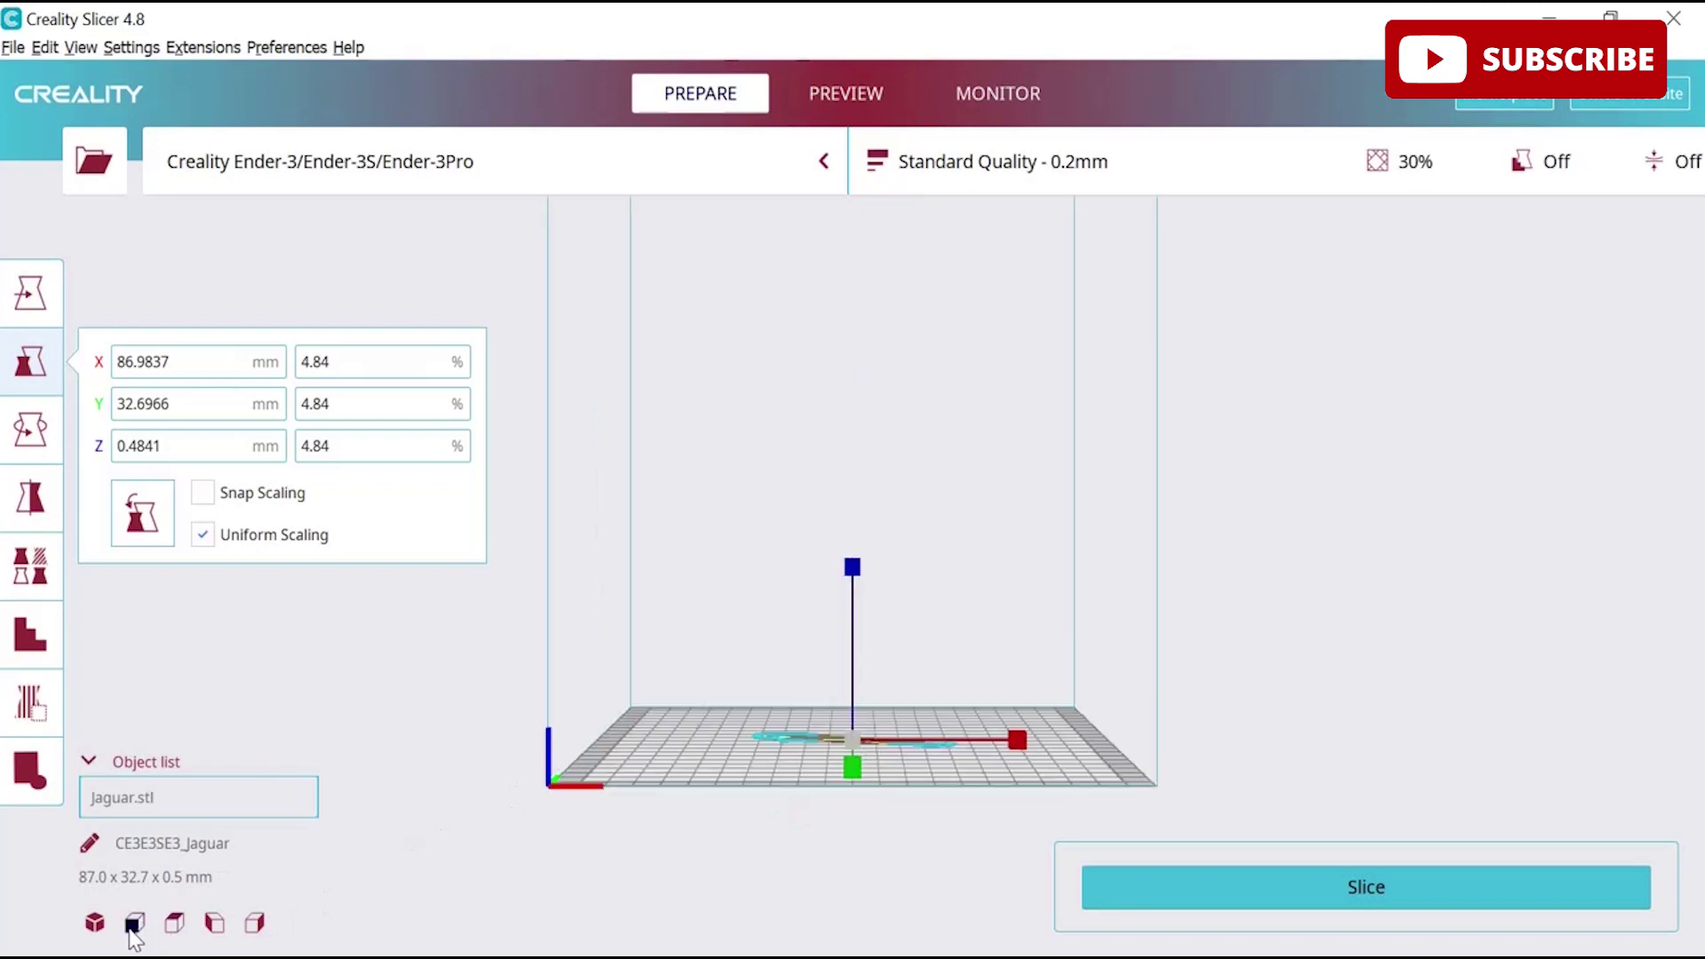
left_click(173, 925)
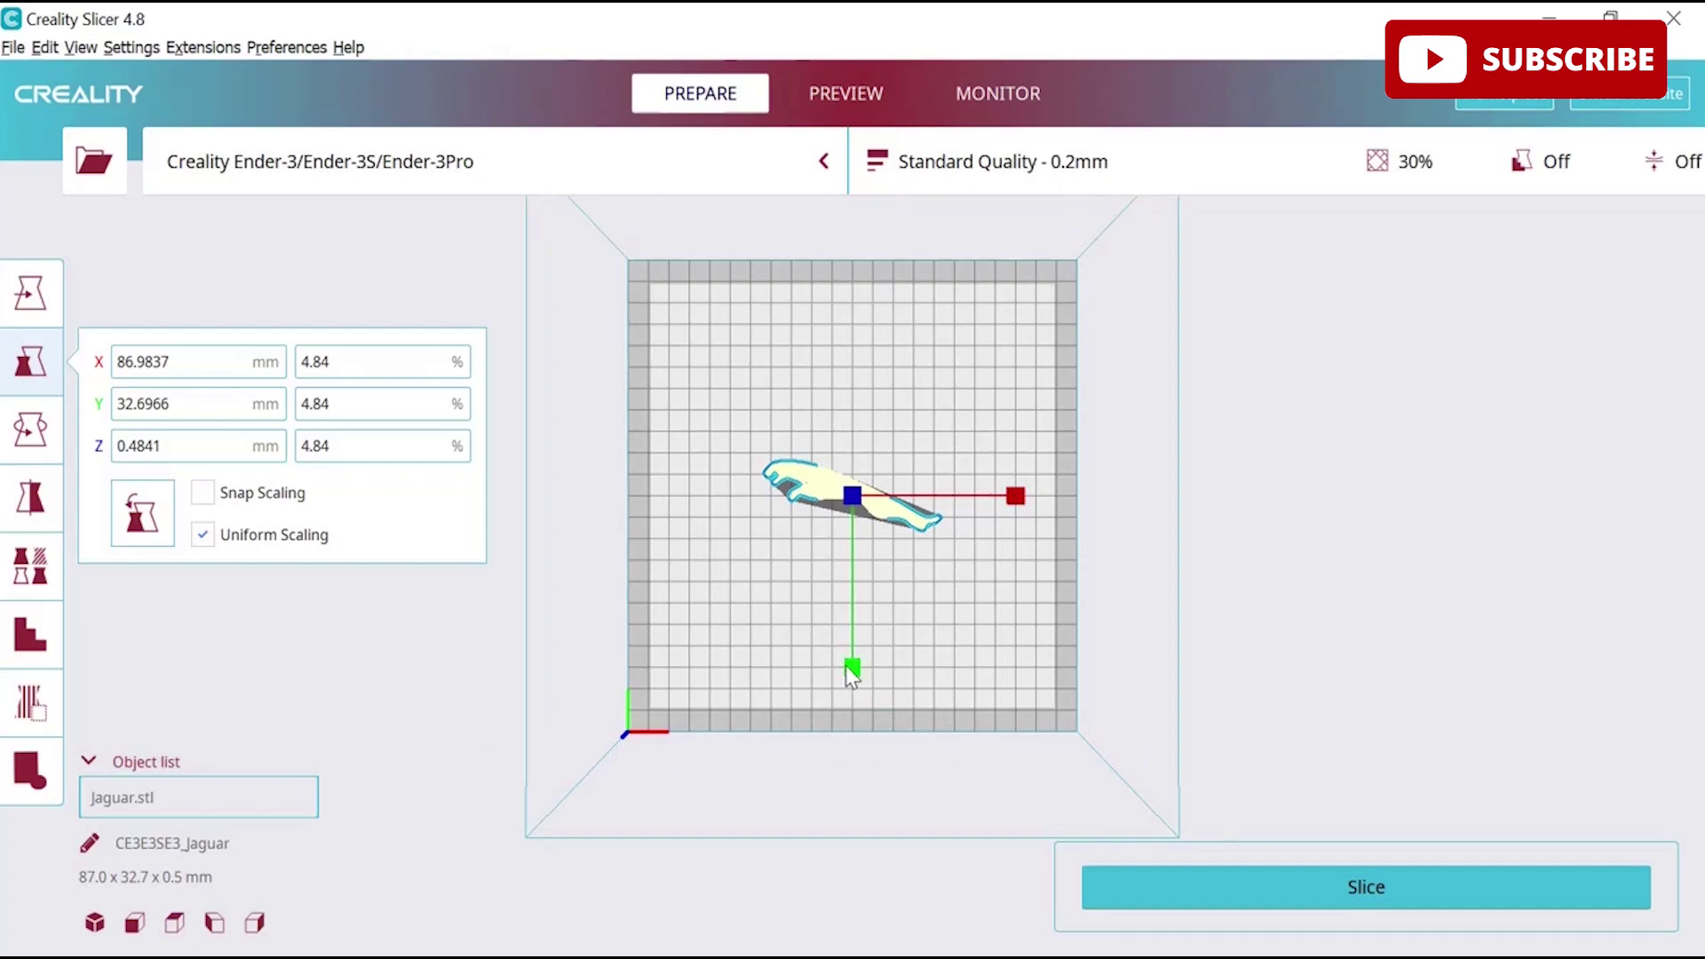
left_click_drag(847, 668, 846, 687)
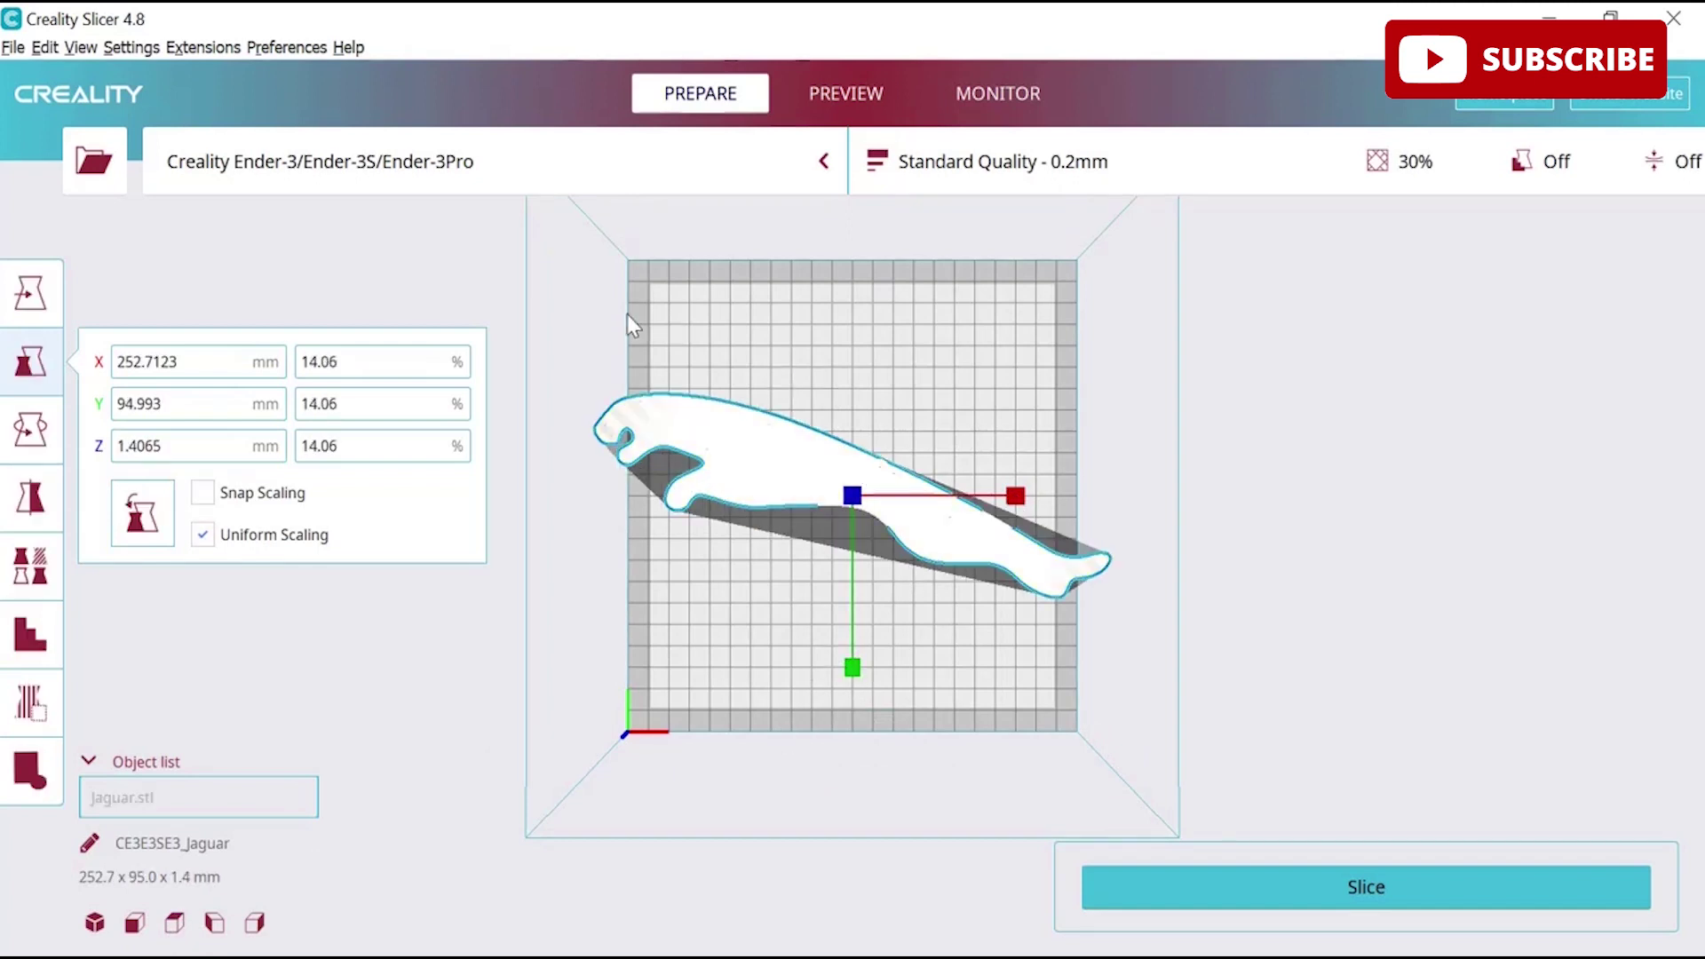
left_click(342, 361)
type("10")
key("Tab")
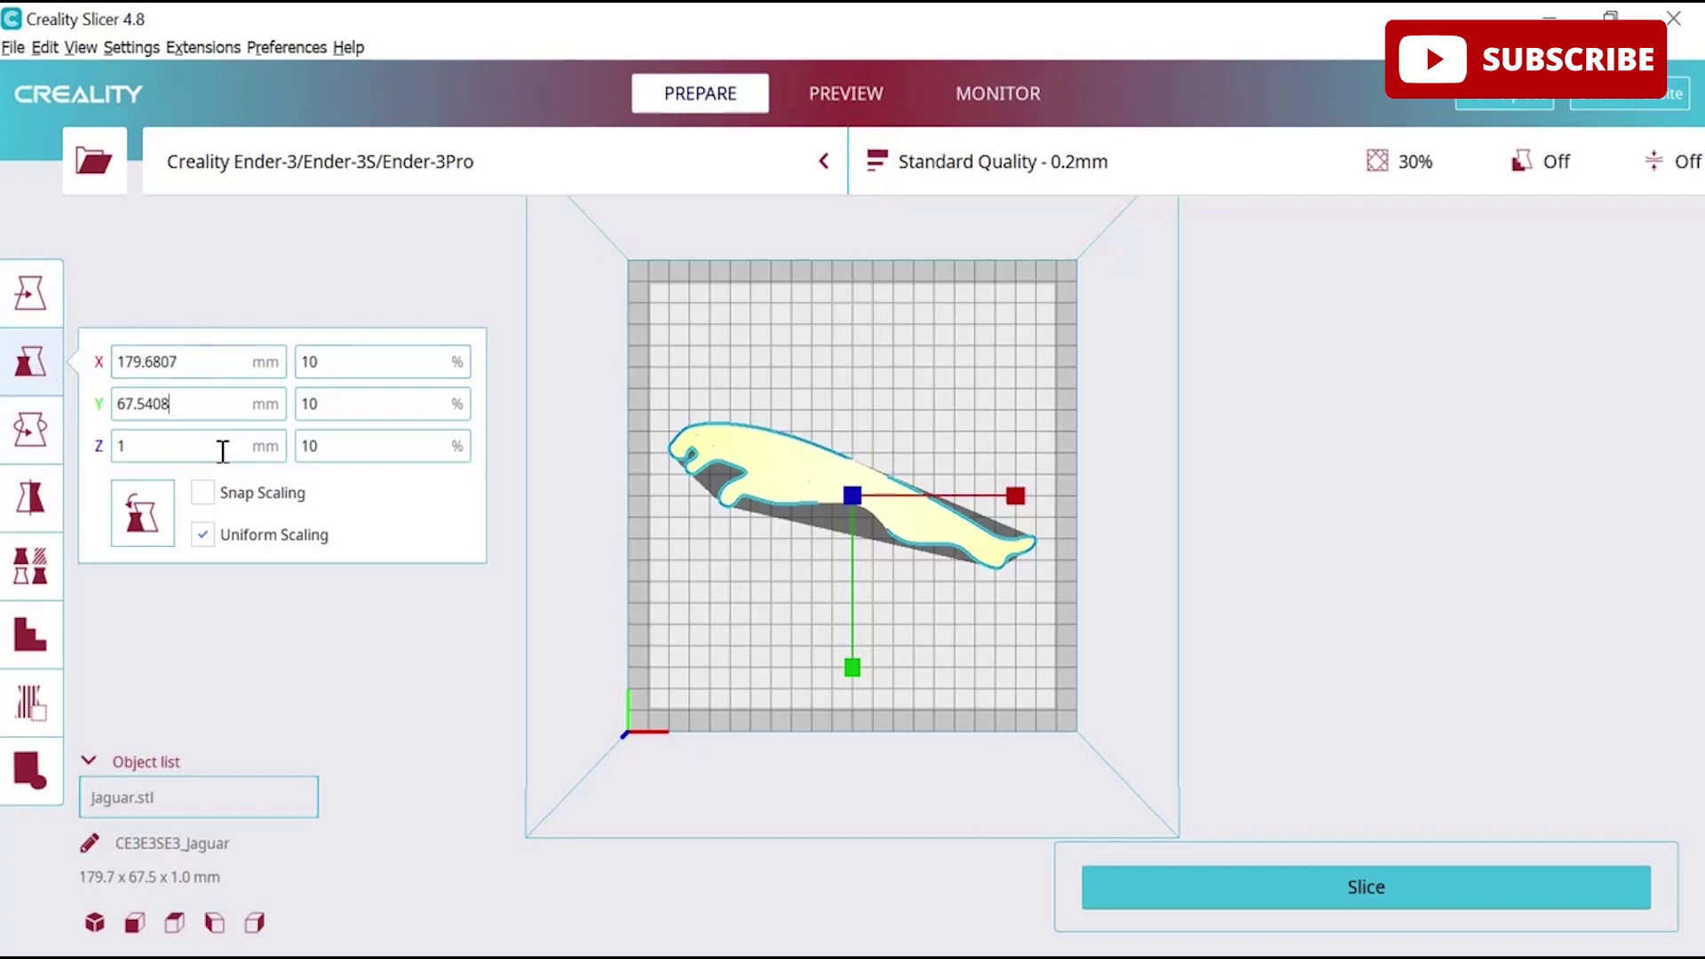
- Rotate the jaguar counterclockwise in the bed plane until it lies diagonally across the build plate
left_click(29, 304)
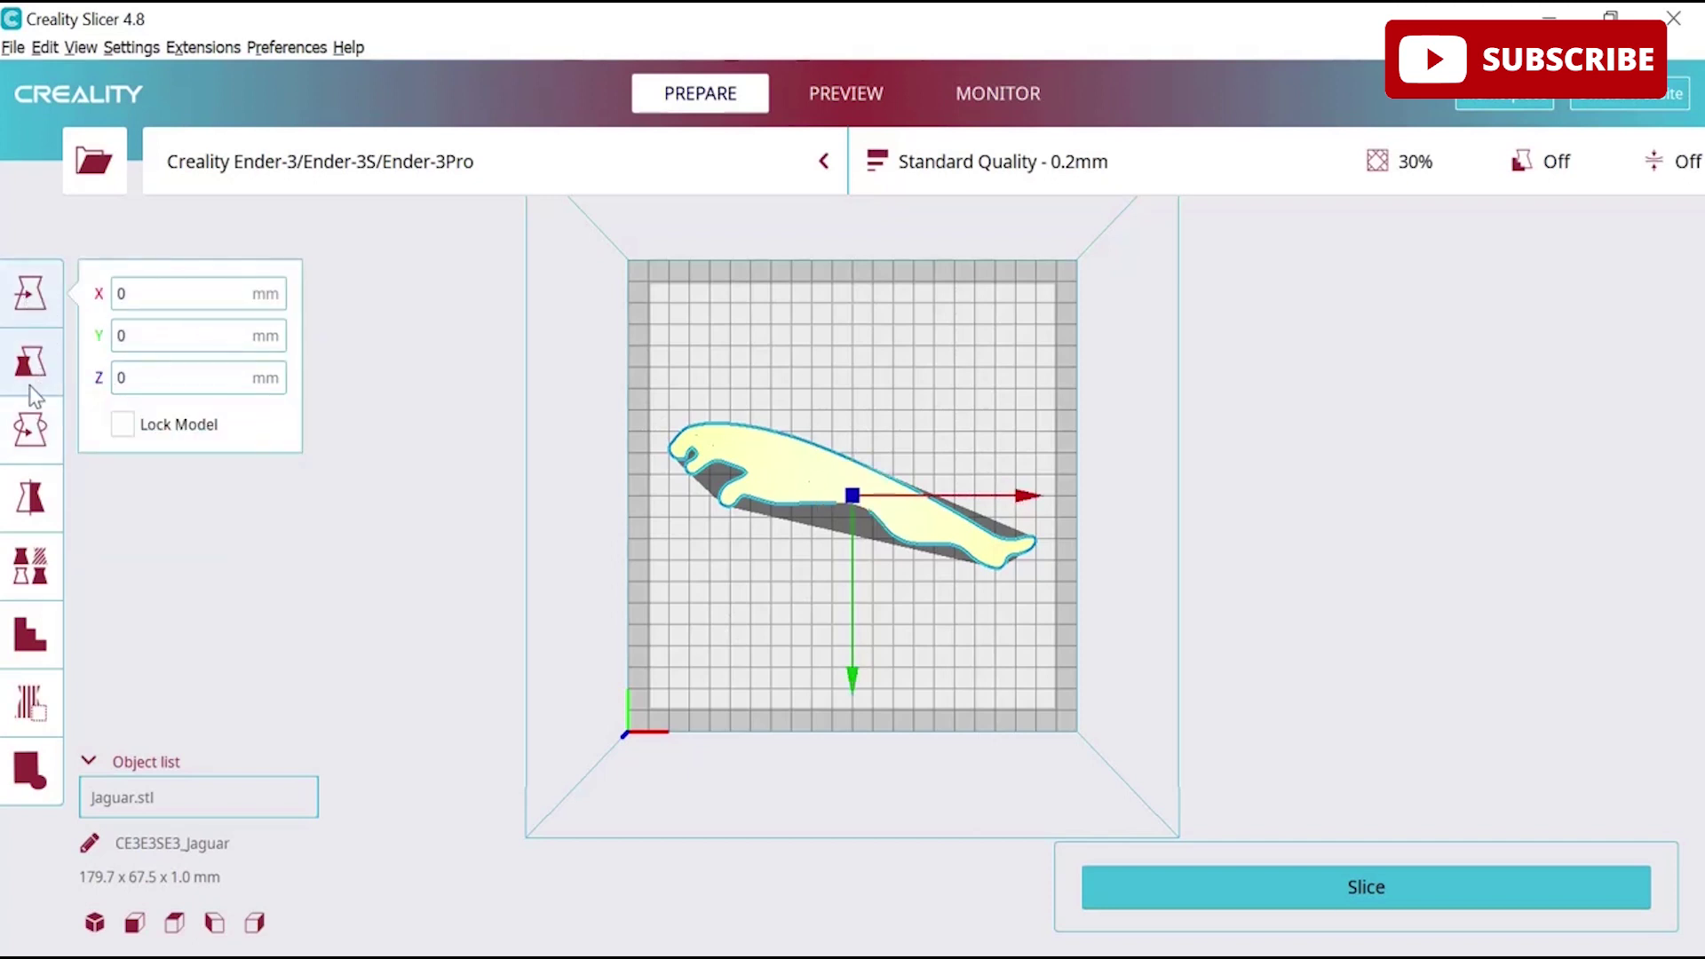
left_click(32, 442)
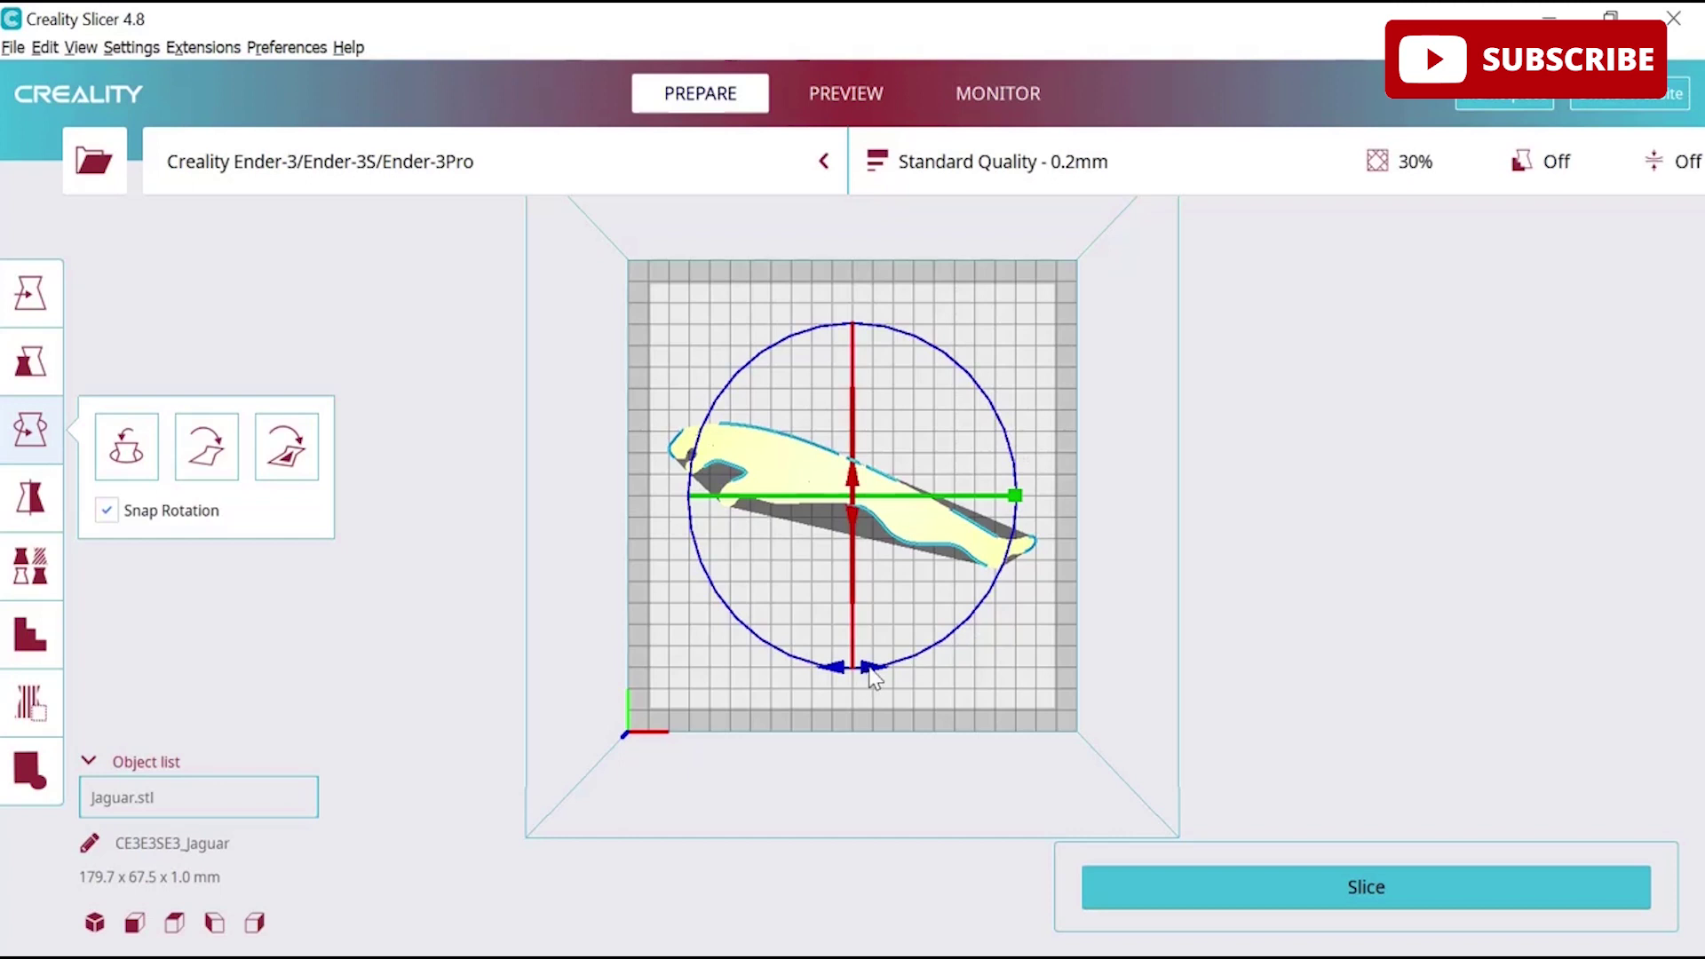
left_click_drag(871, 680, 1009, 625)
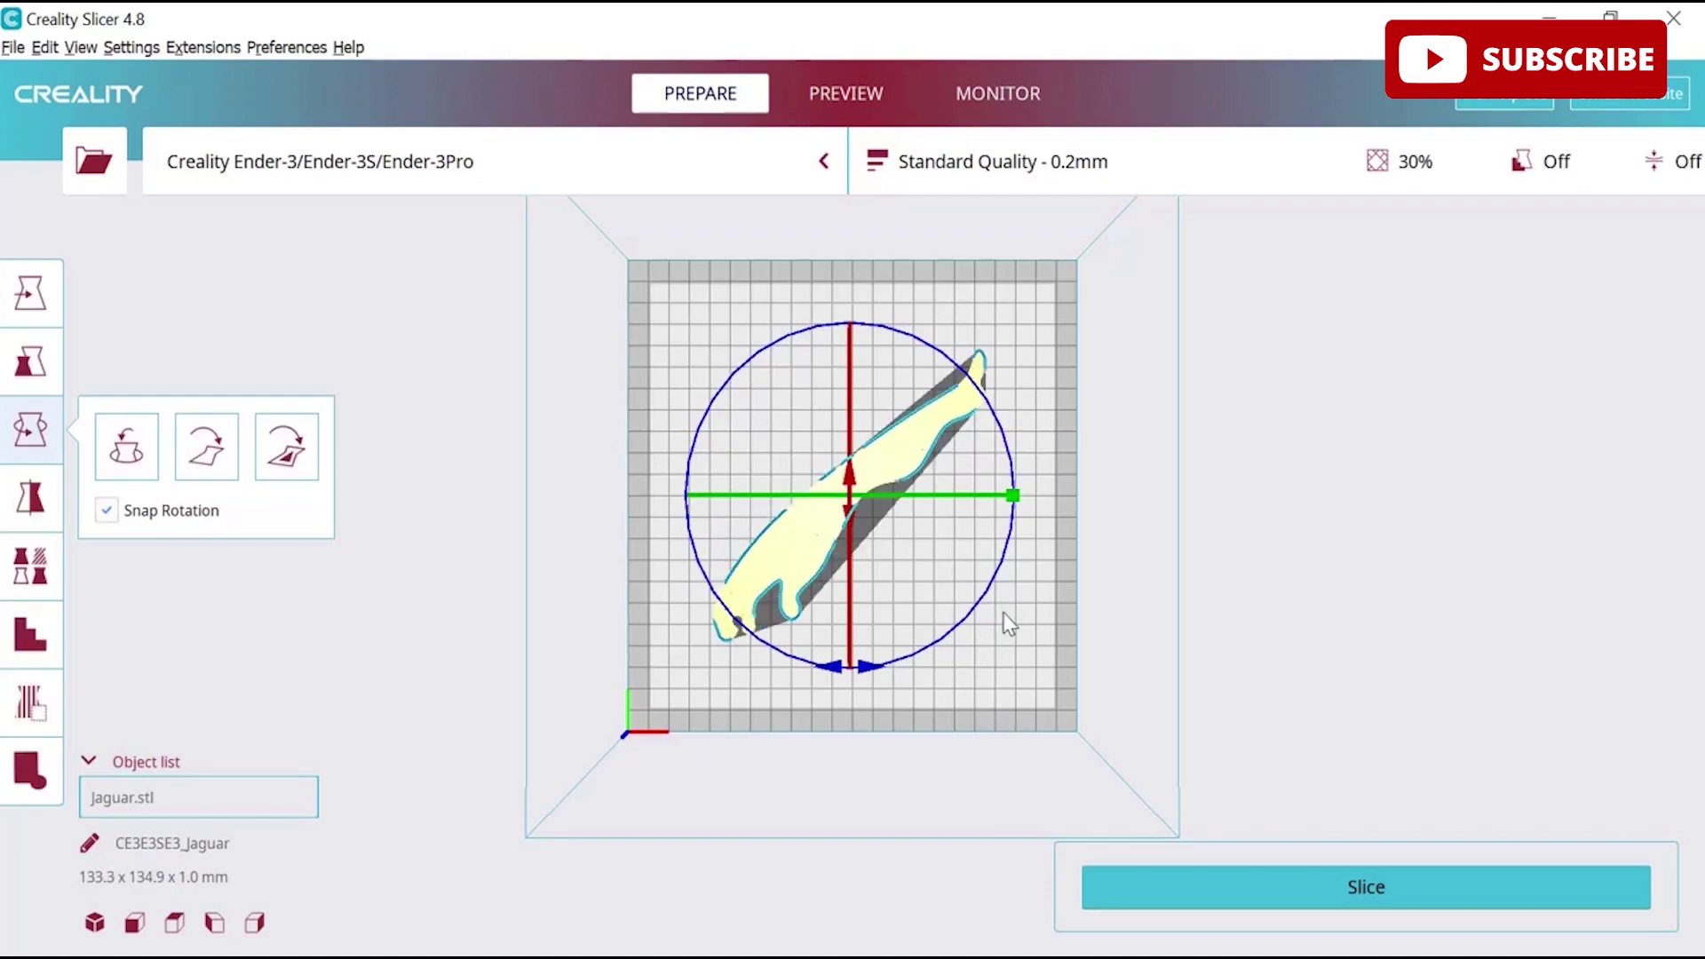
- Set the rotated jaguar's uniform scale to 12%
left_click(30, 362)
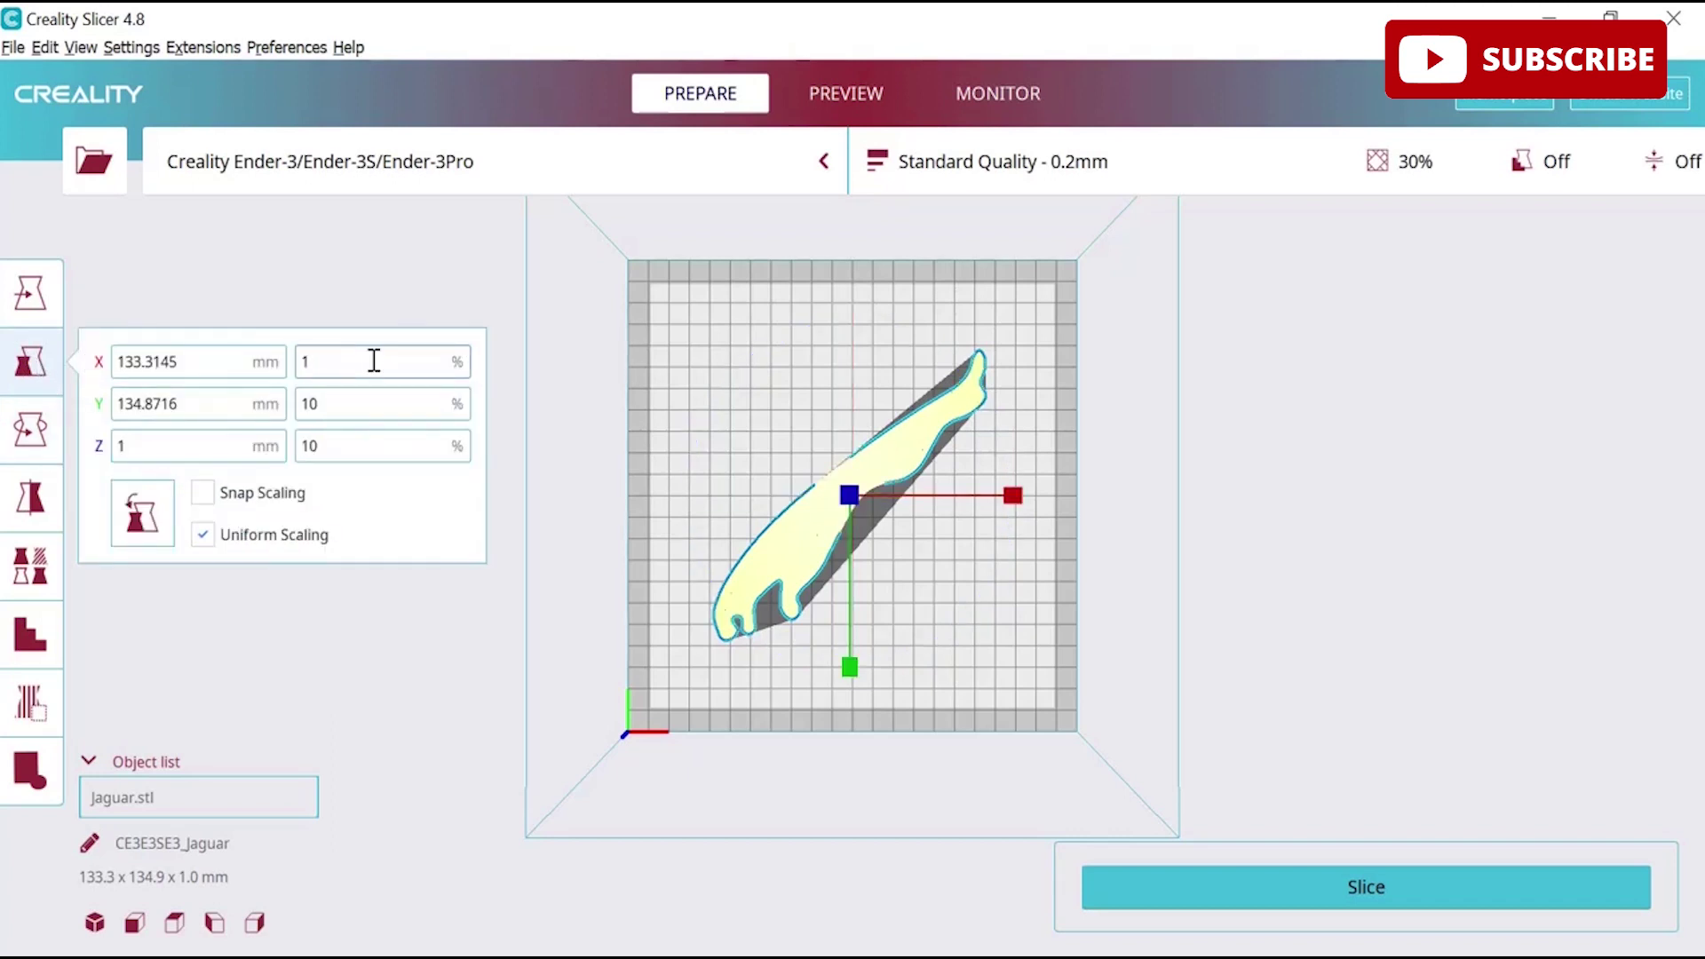
left_click(374, 361)
type("12")
key("Return")
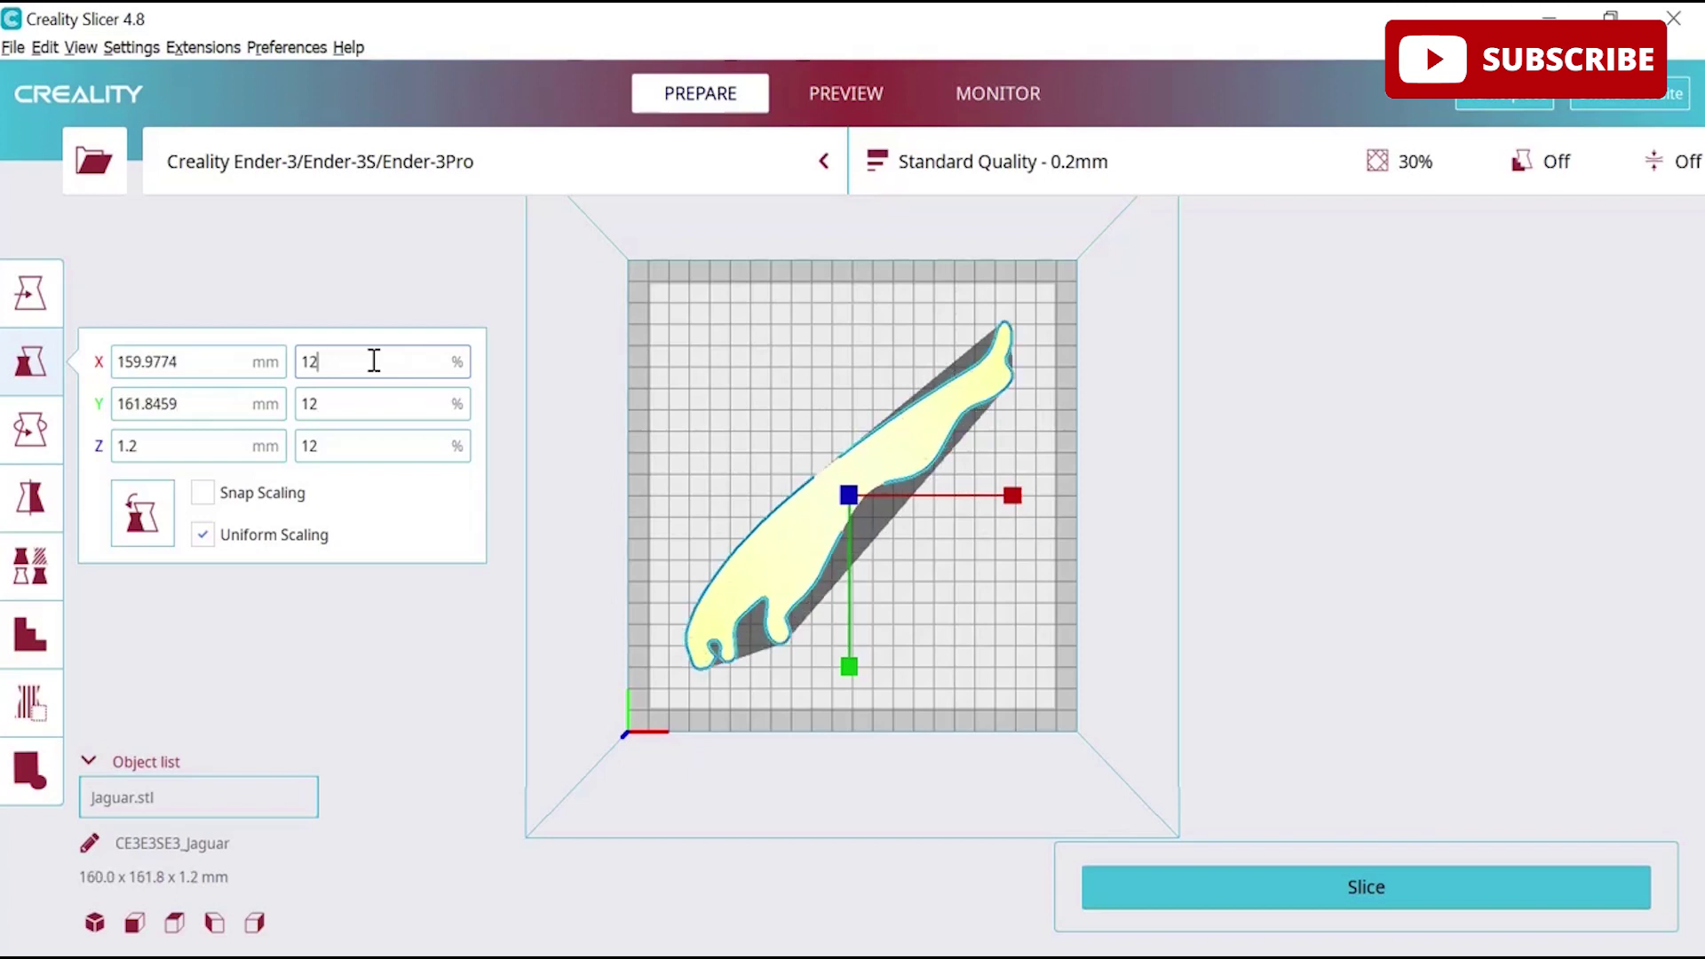
- Try a uniform scale of 13% on the jaguar, and return it to 12%
key("Return")
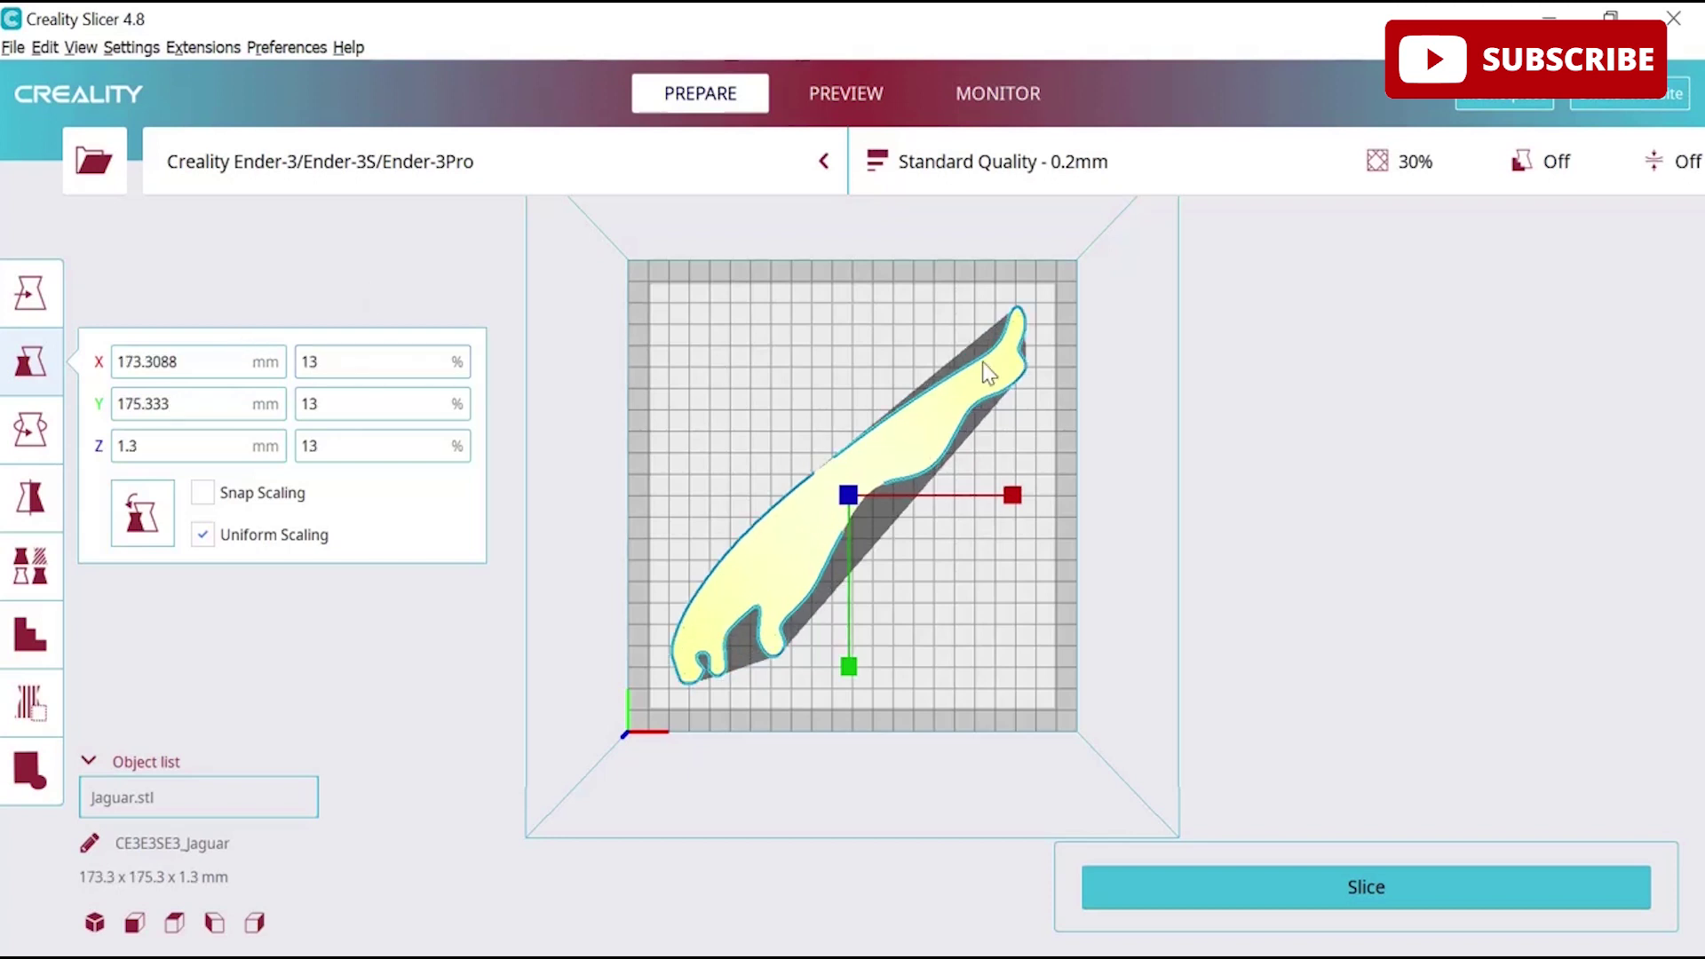
left_click(381, 365)
key("Tab")
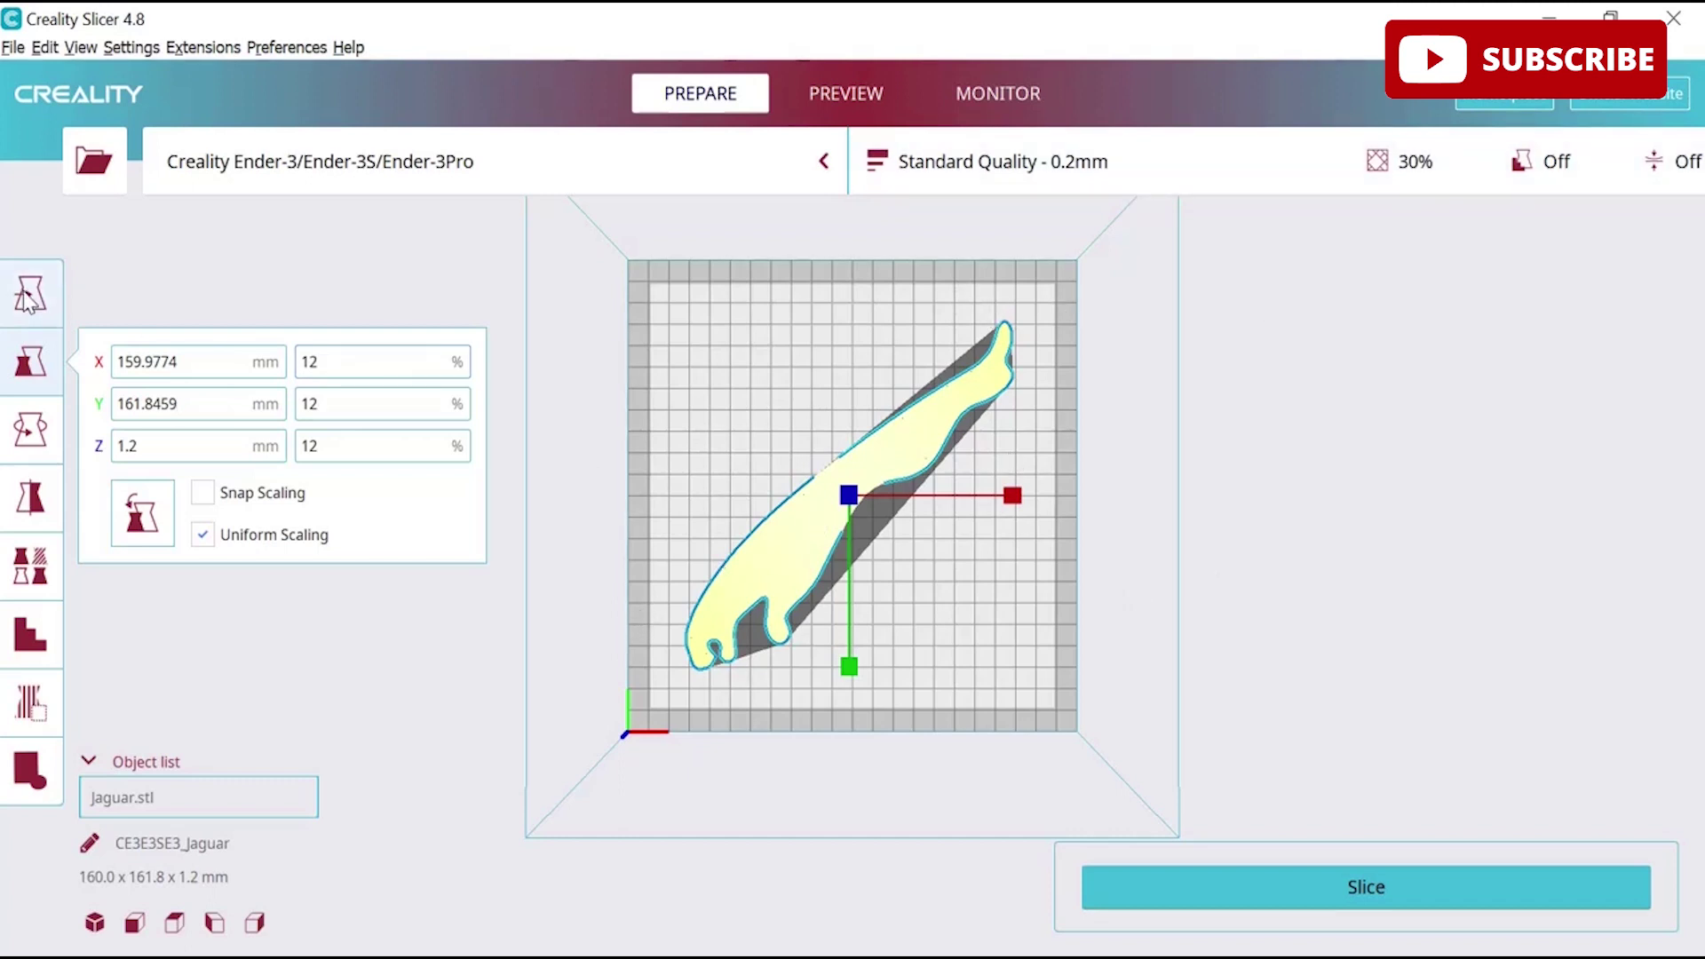
left_click(414, 306)
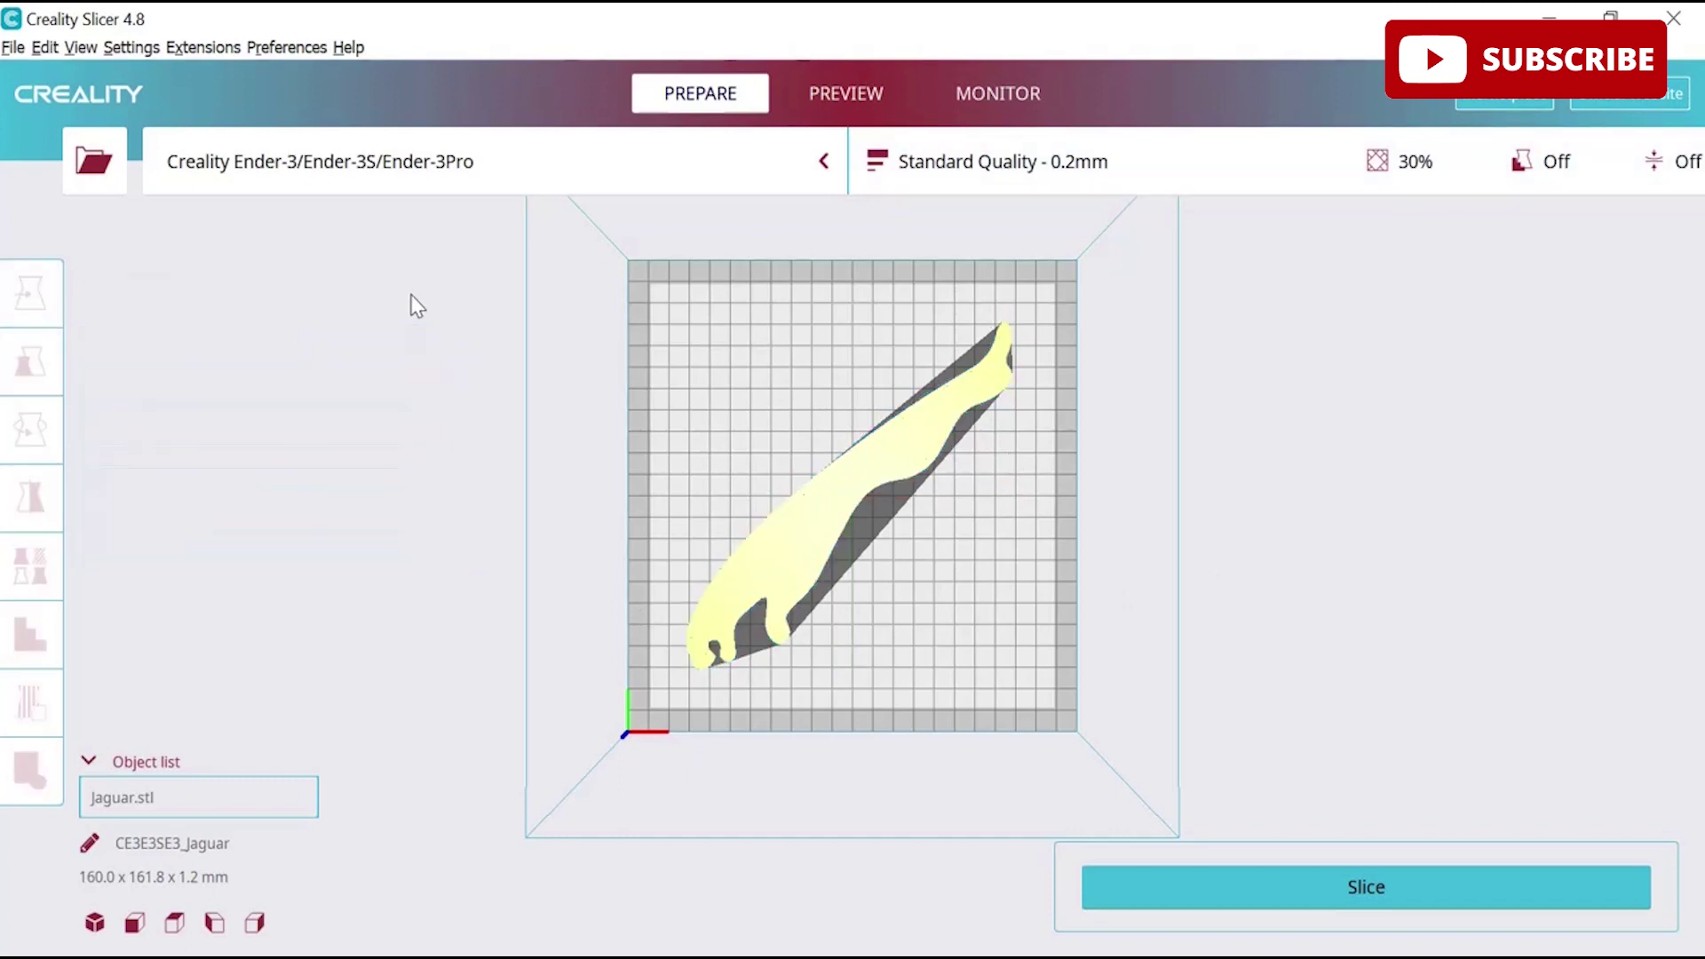
- Multiply the jaguar model with the number of copies set to 1
left_click(830, 502)
right_click(787, 525)
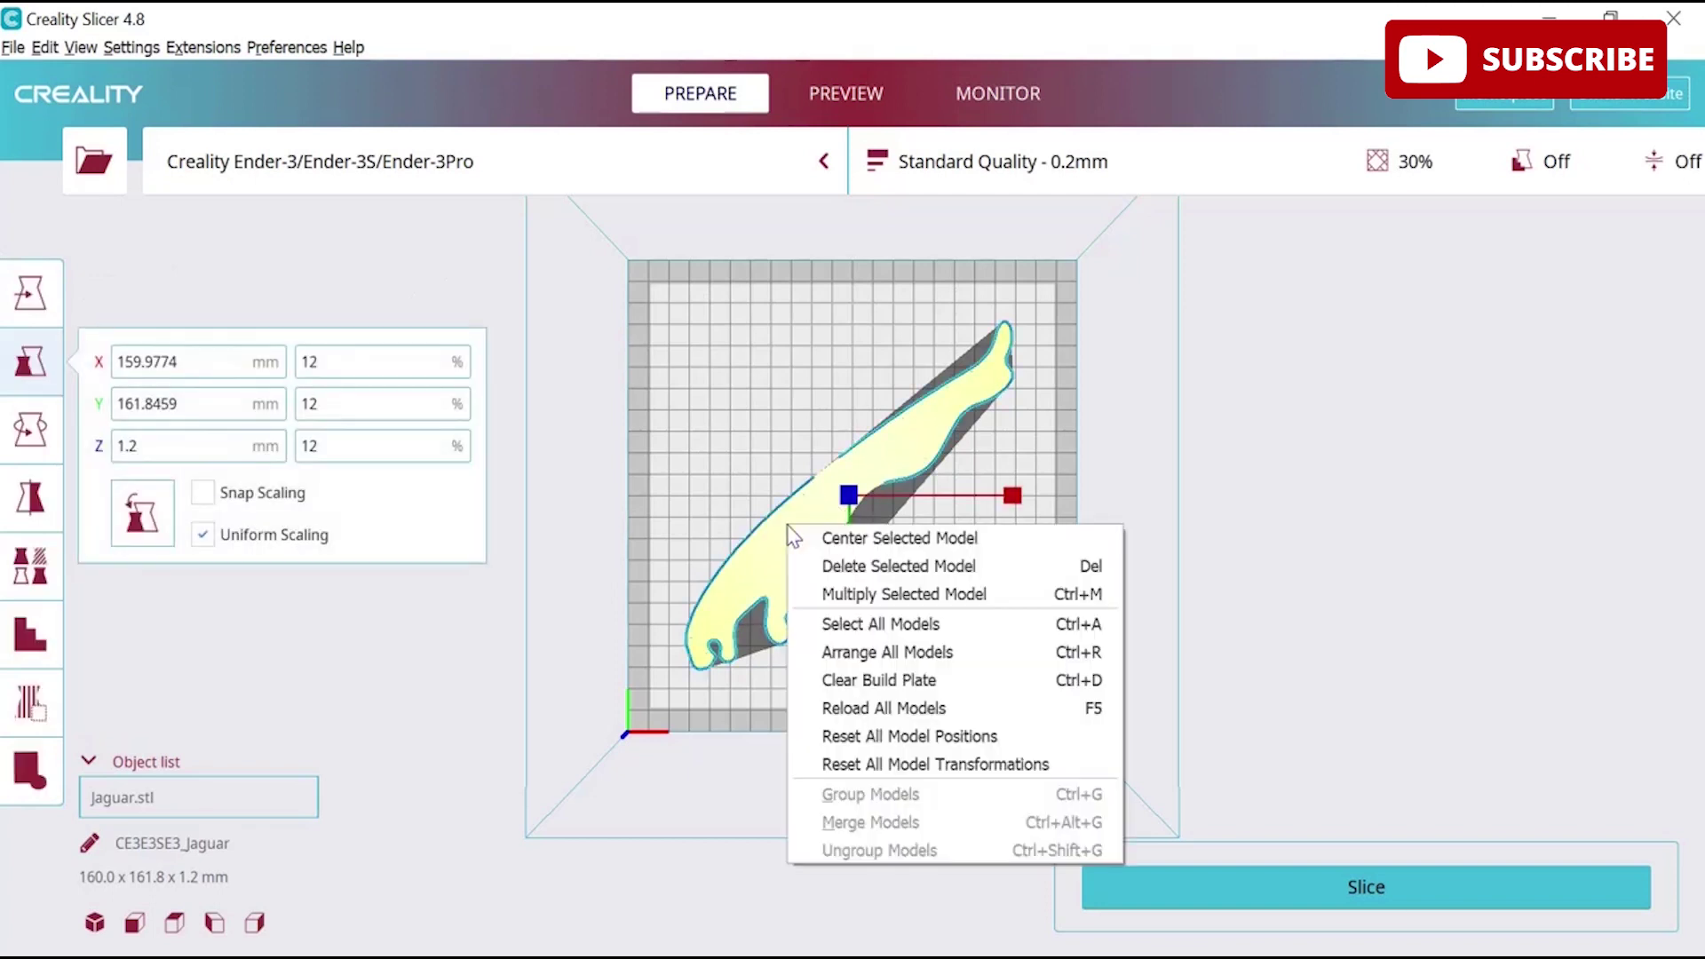
left_click(828, 600)
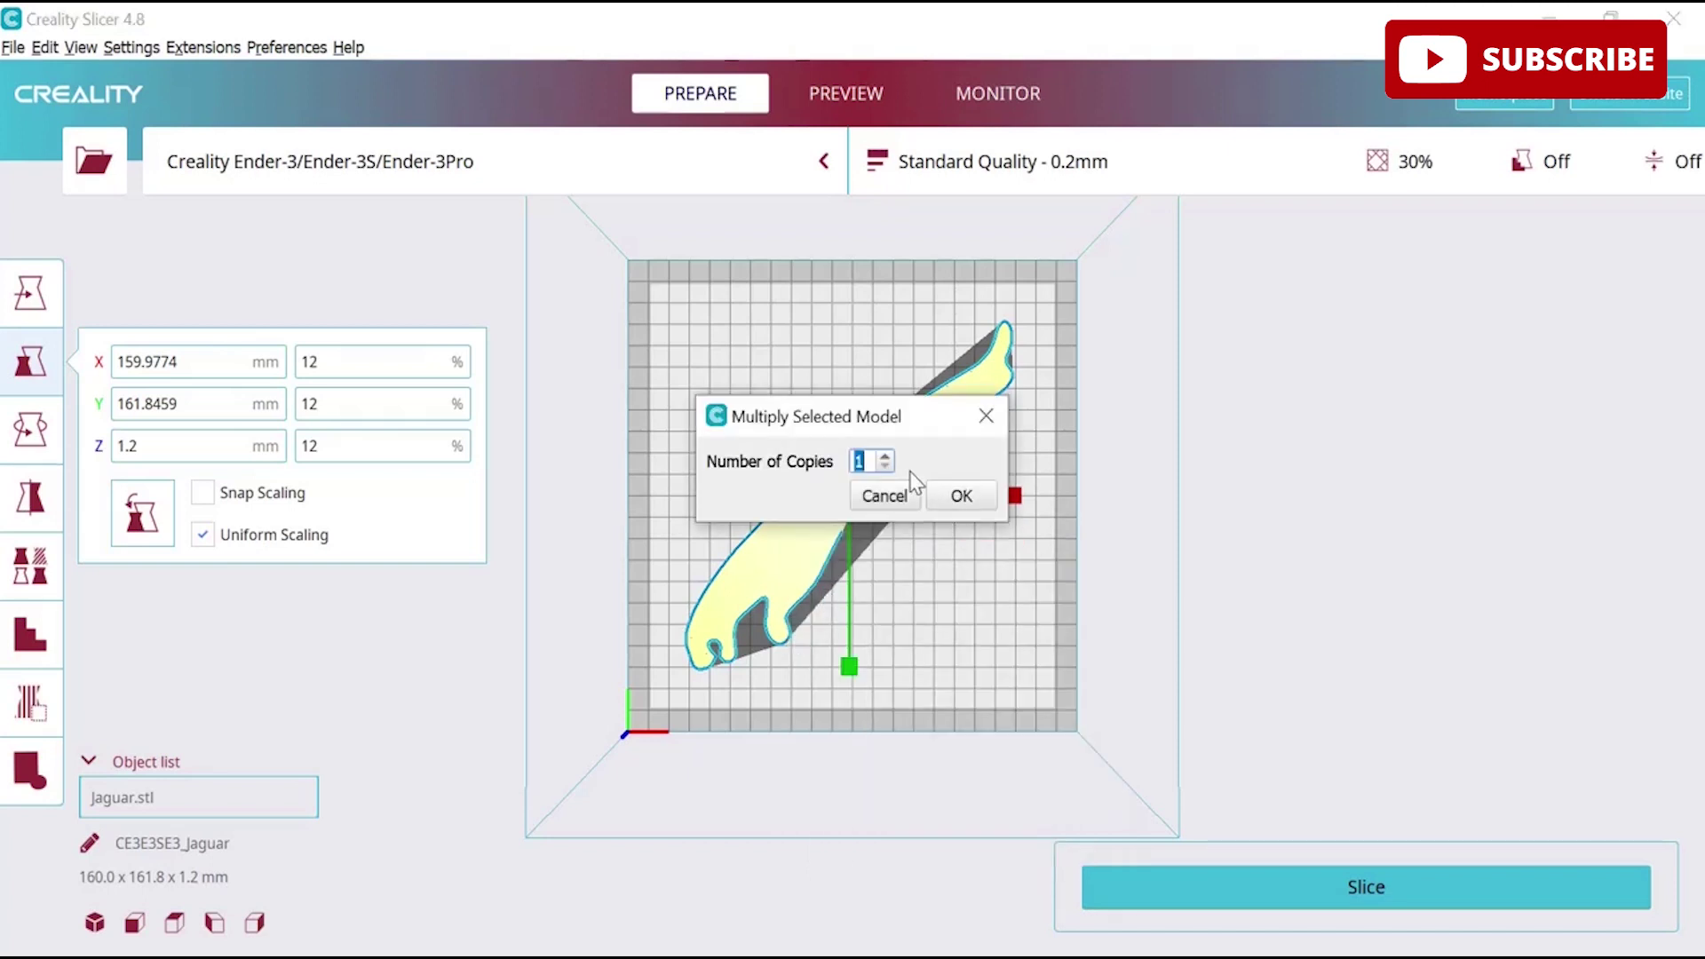
left_click(952, 499)
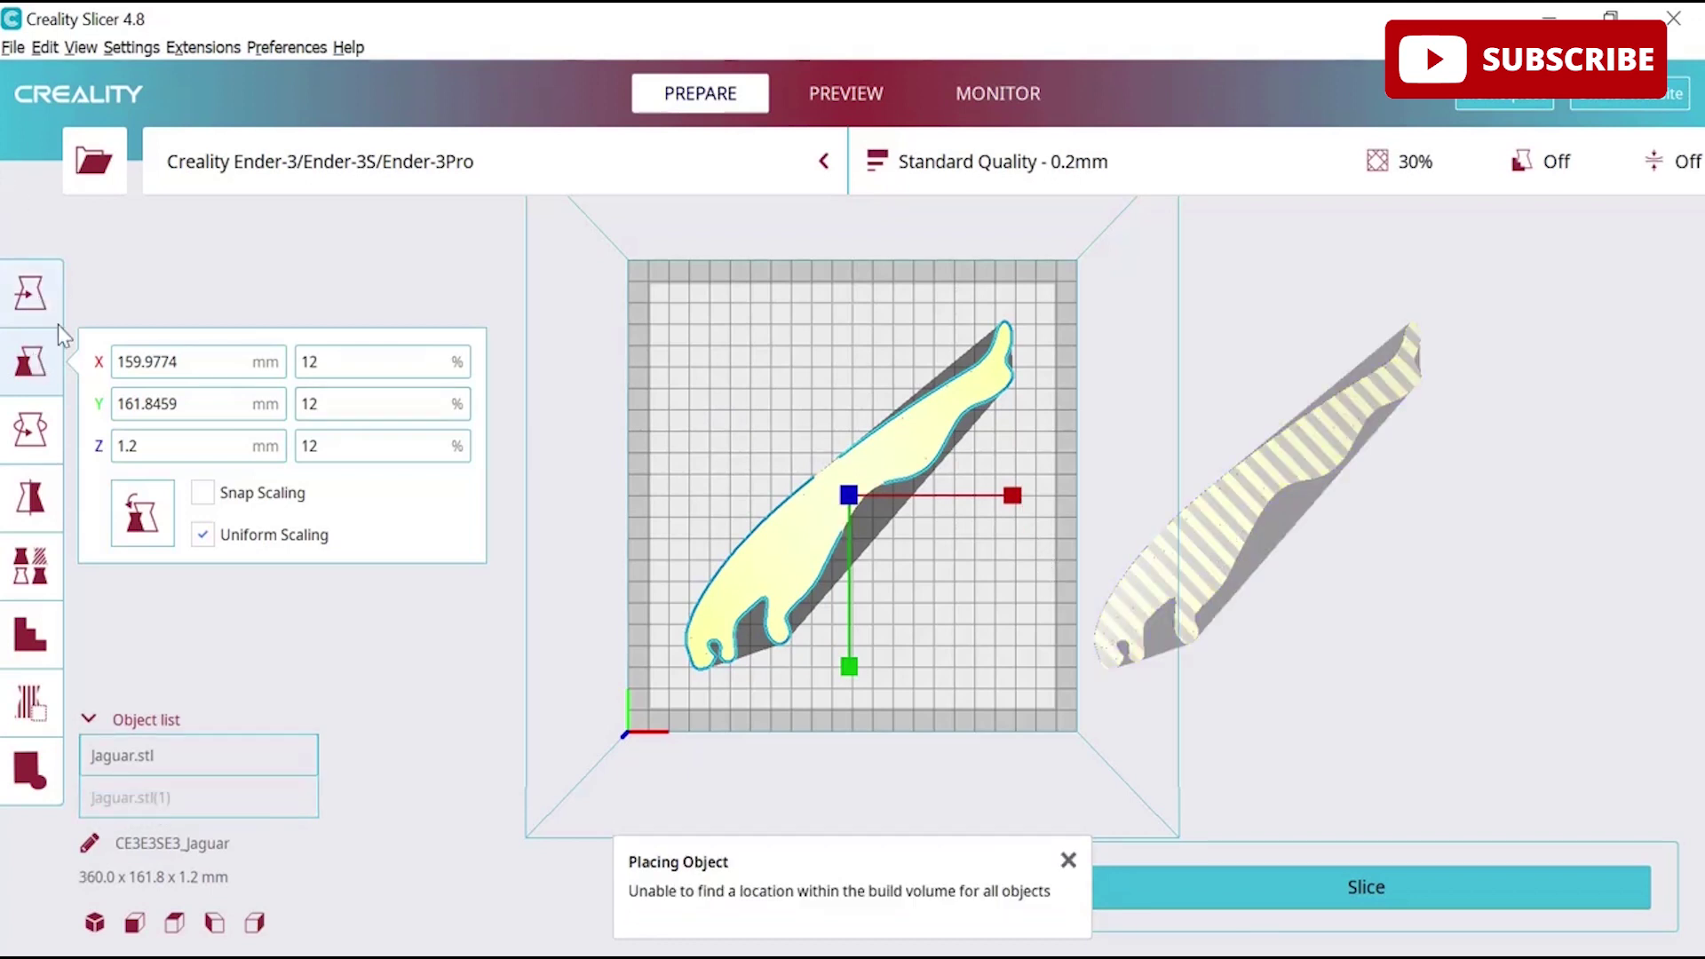
left_click(221, 275)
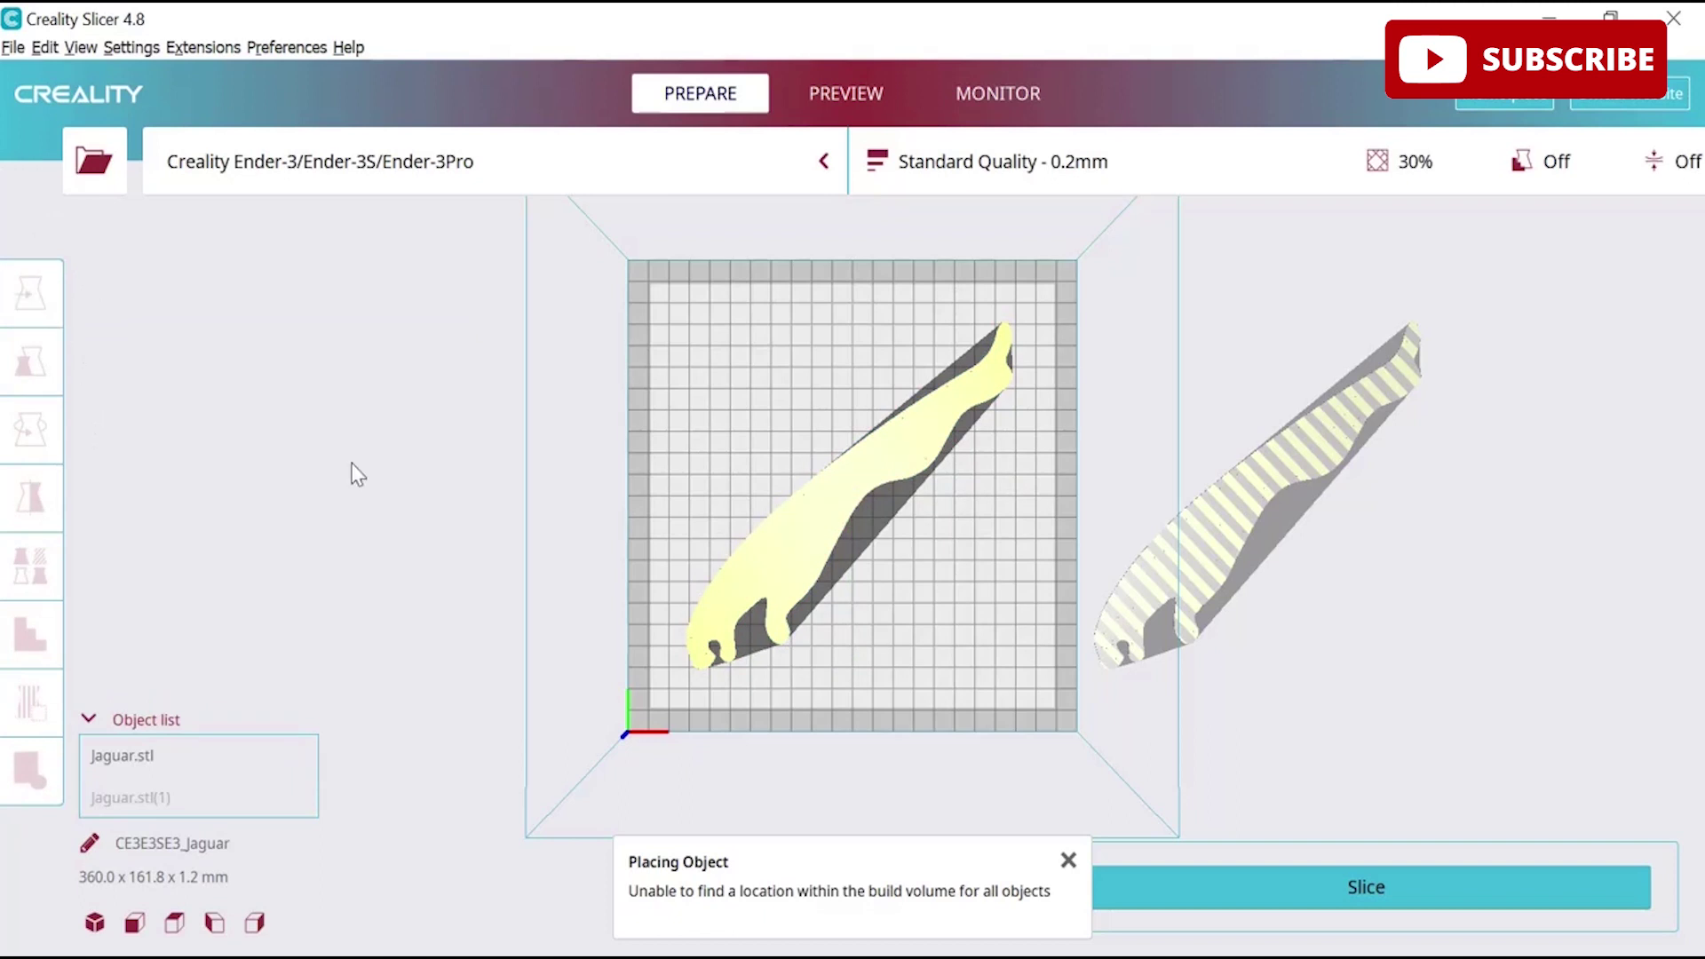
- Move the original jaguar along Y toward the rear of the build plate, to about -27 mm
left_click(781, 512)
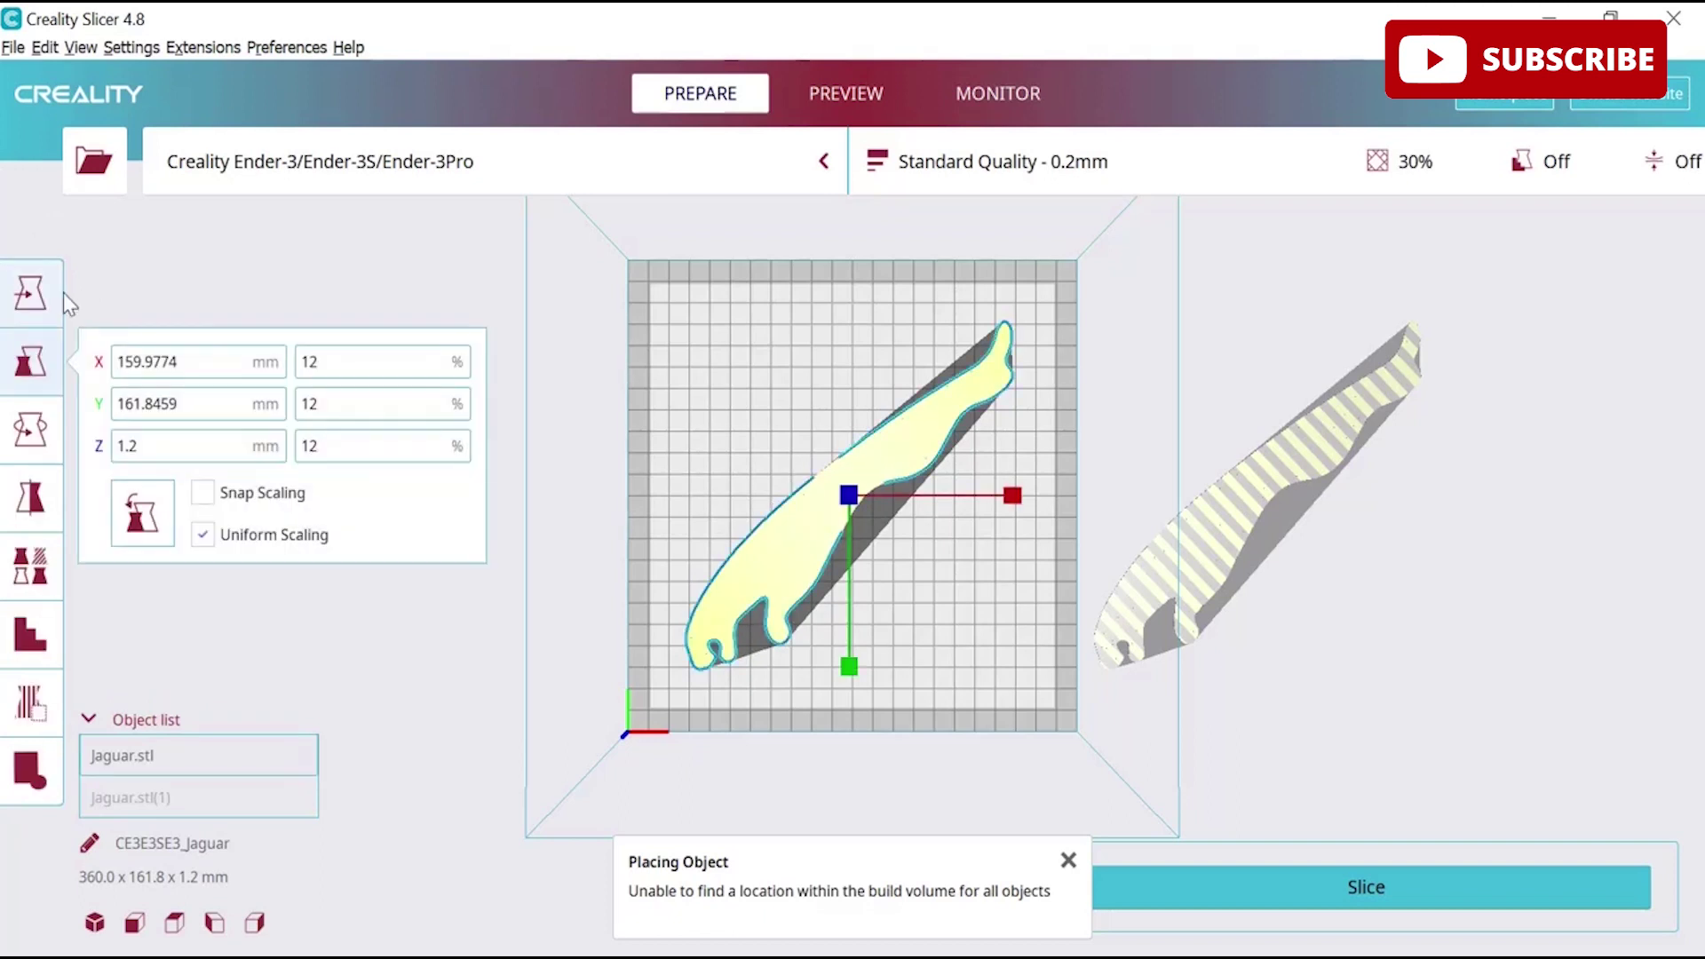
left_click(30, 293)
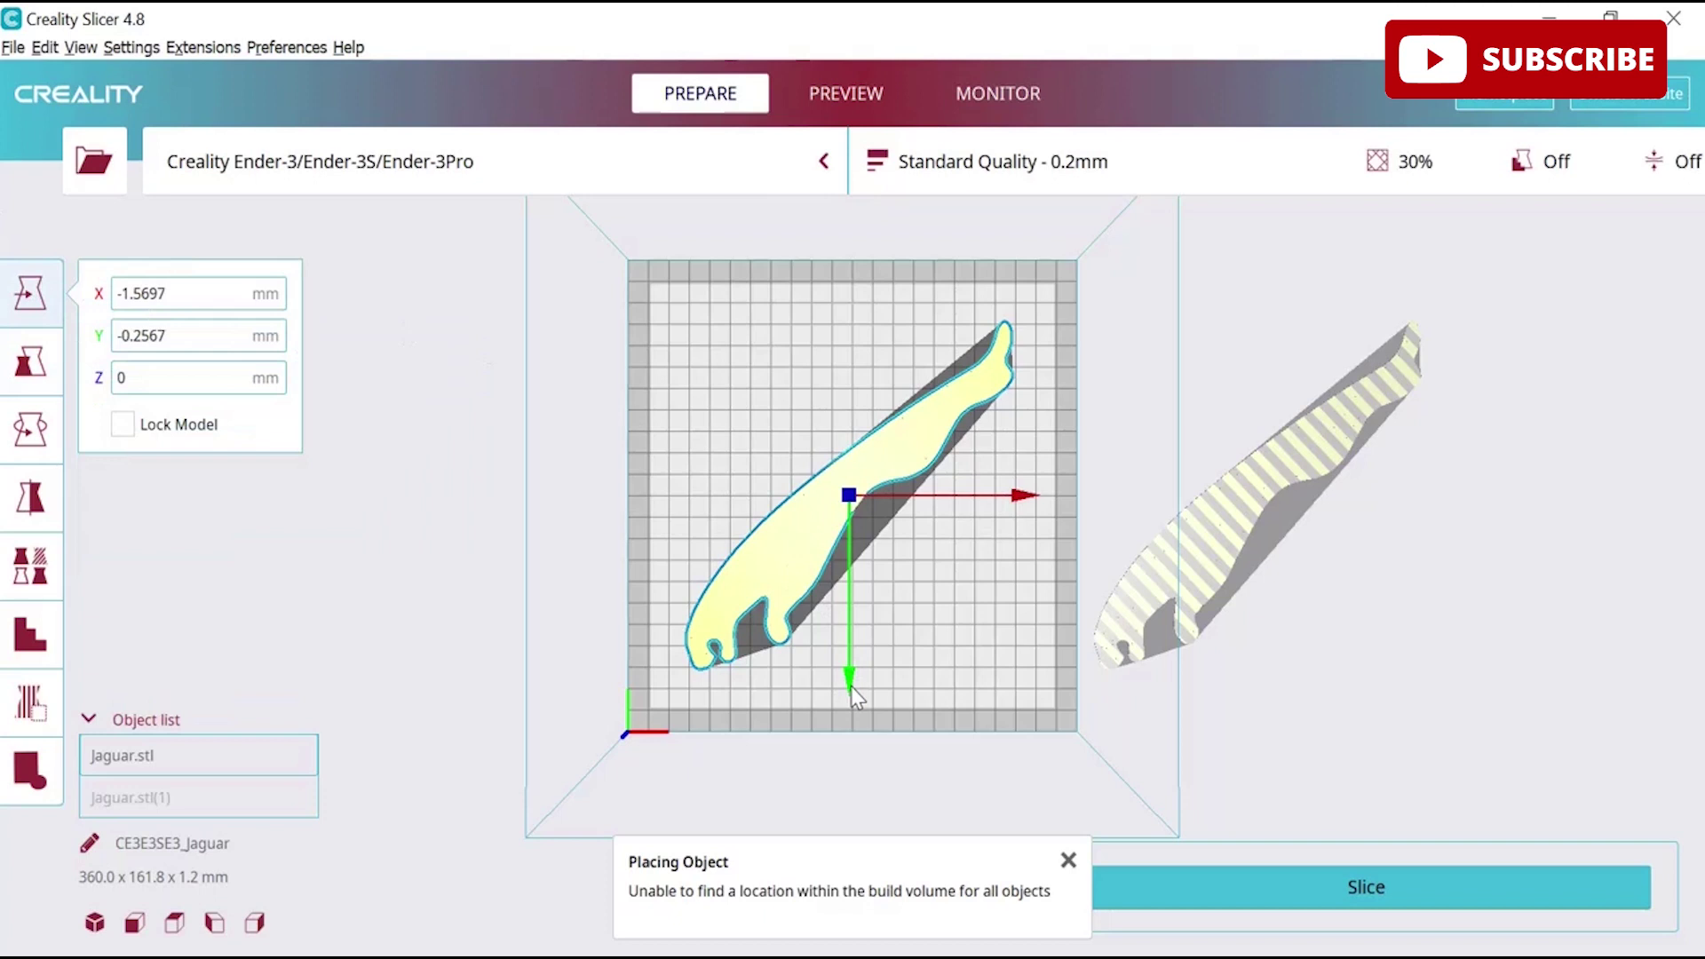
scroll(848, 679, "up", 4)
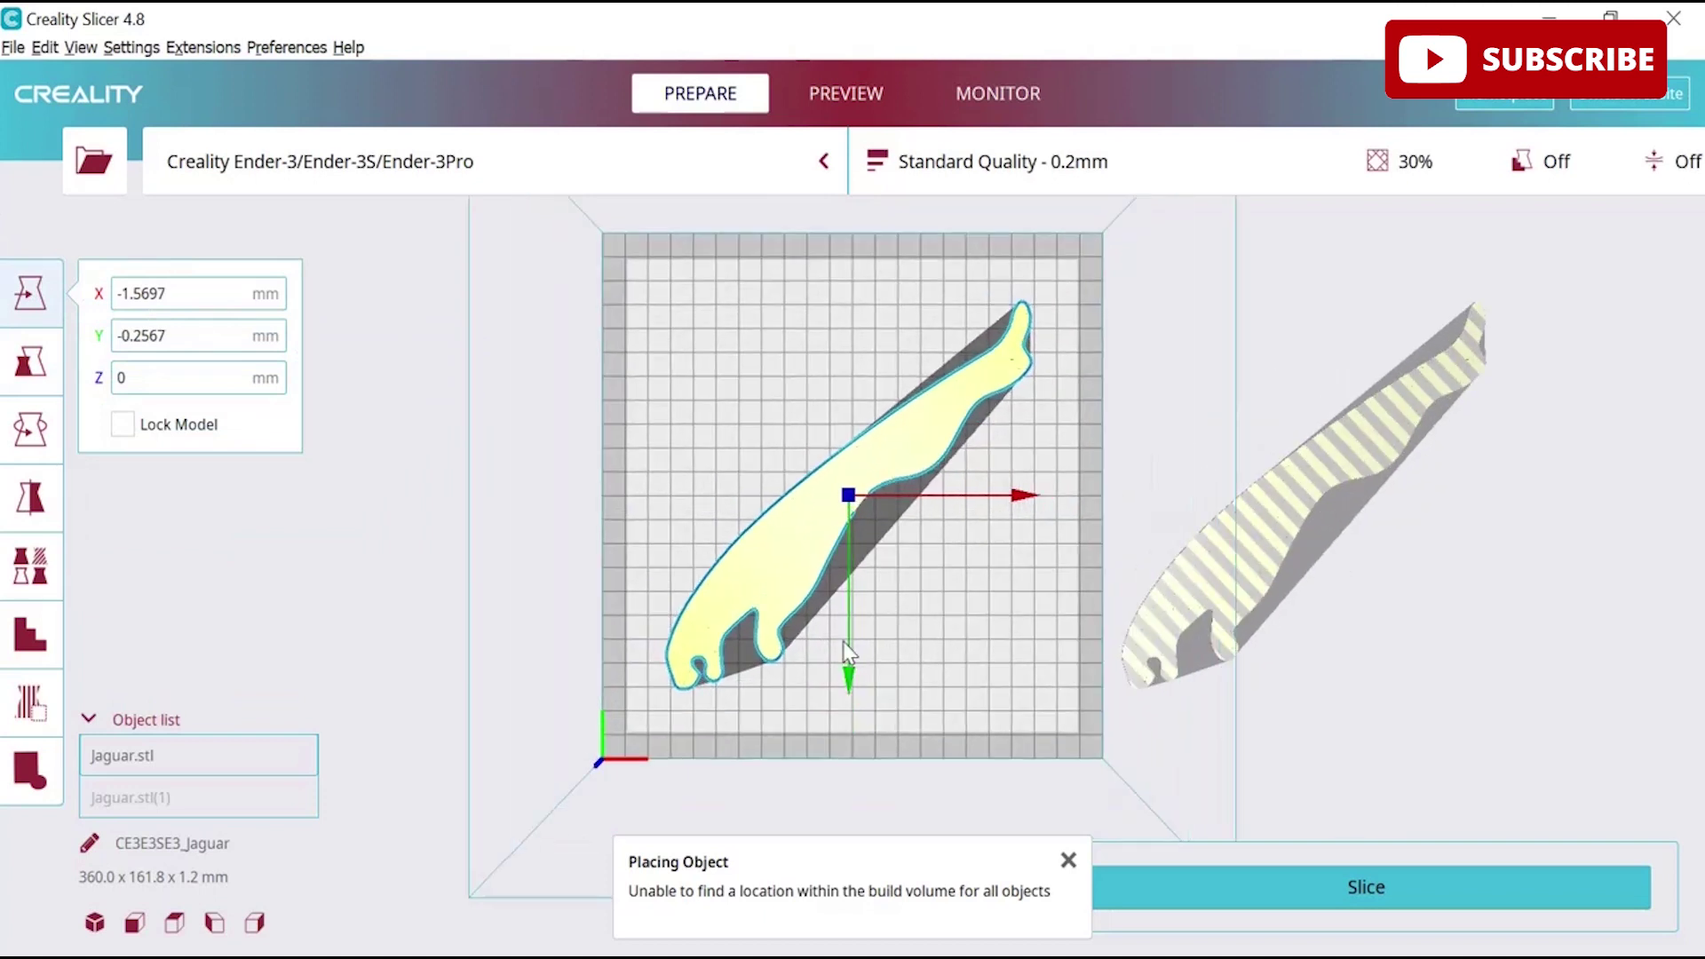
left_click_drag(851, 673, 832, 586)
- Move the copied jaguar along X onto the build plate to about 39.6 mm, and mirror it along both X and Y
left_click(1387, 519)
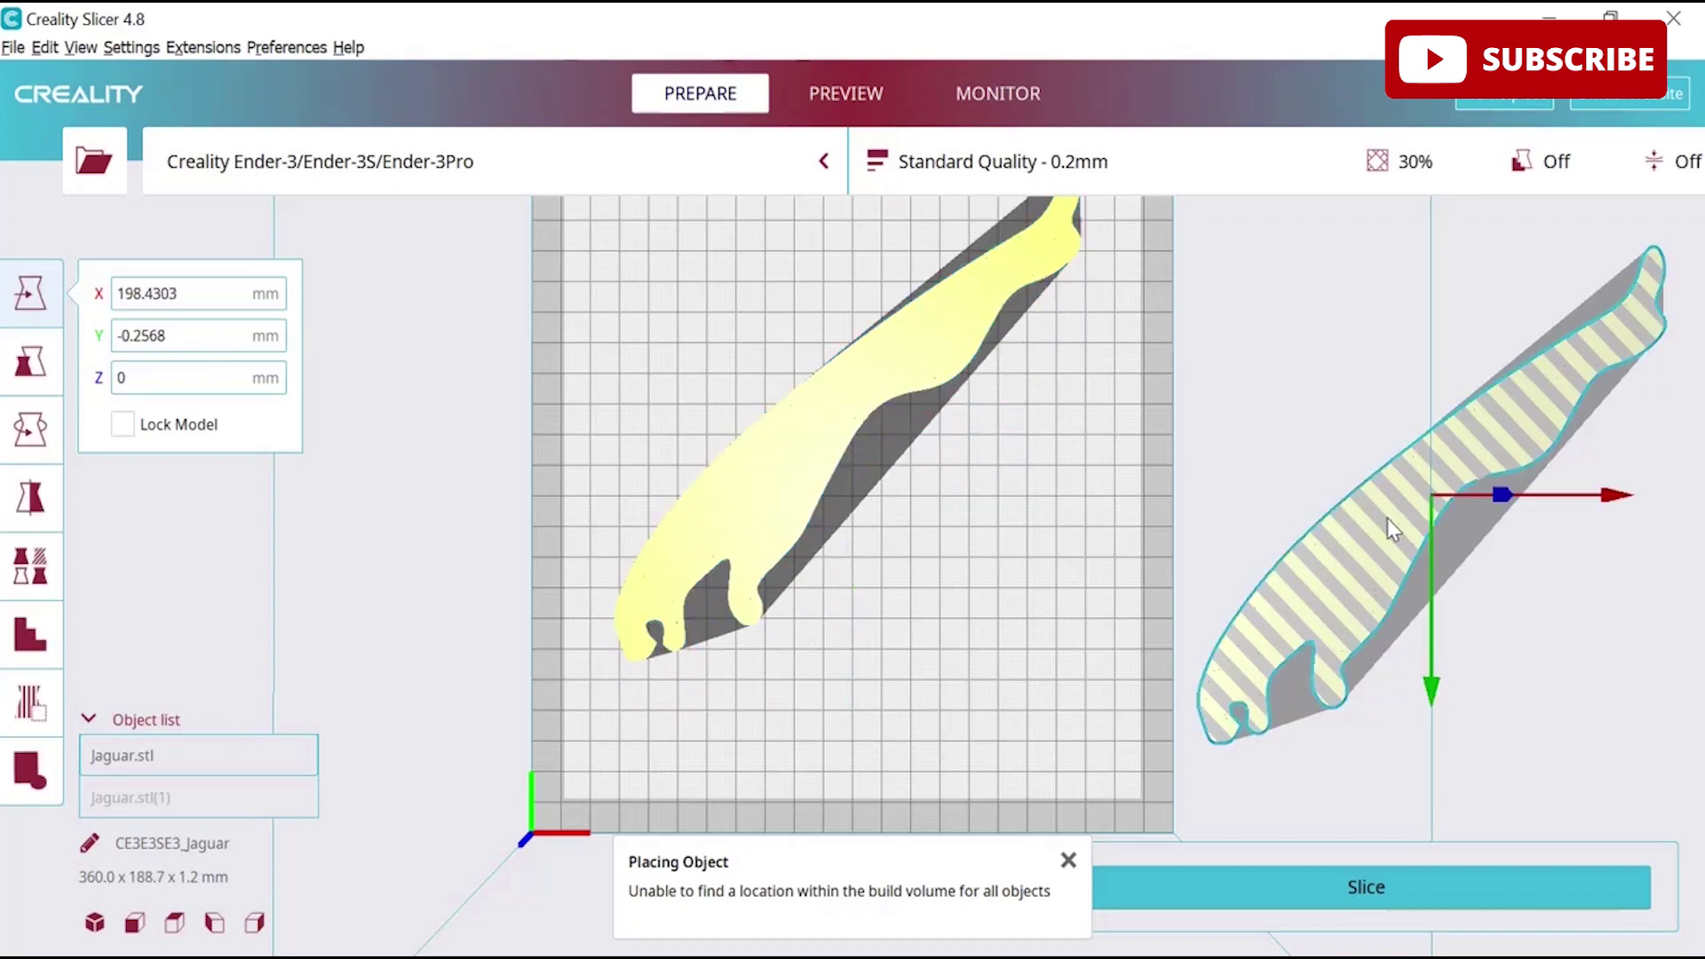
left_click_drag(1608, 499, 1139, 498)
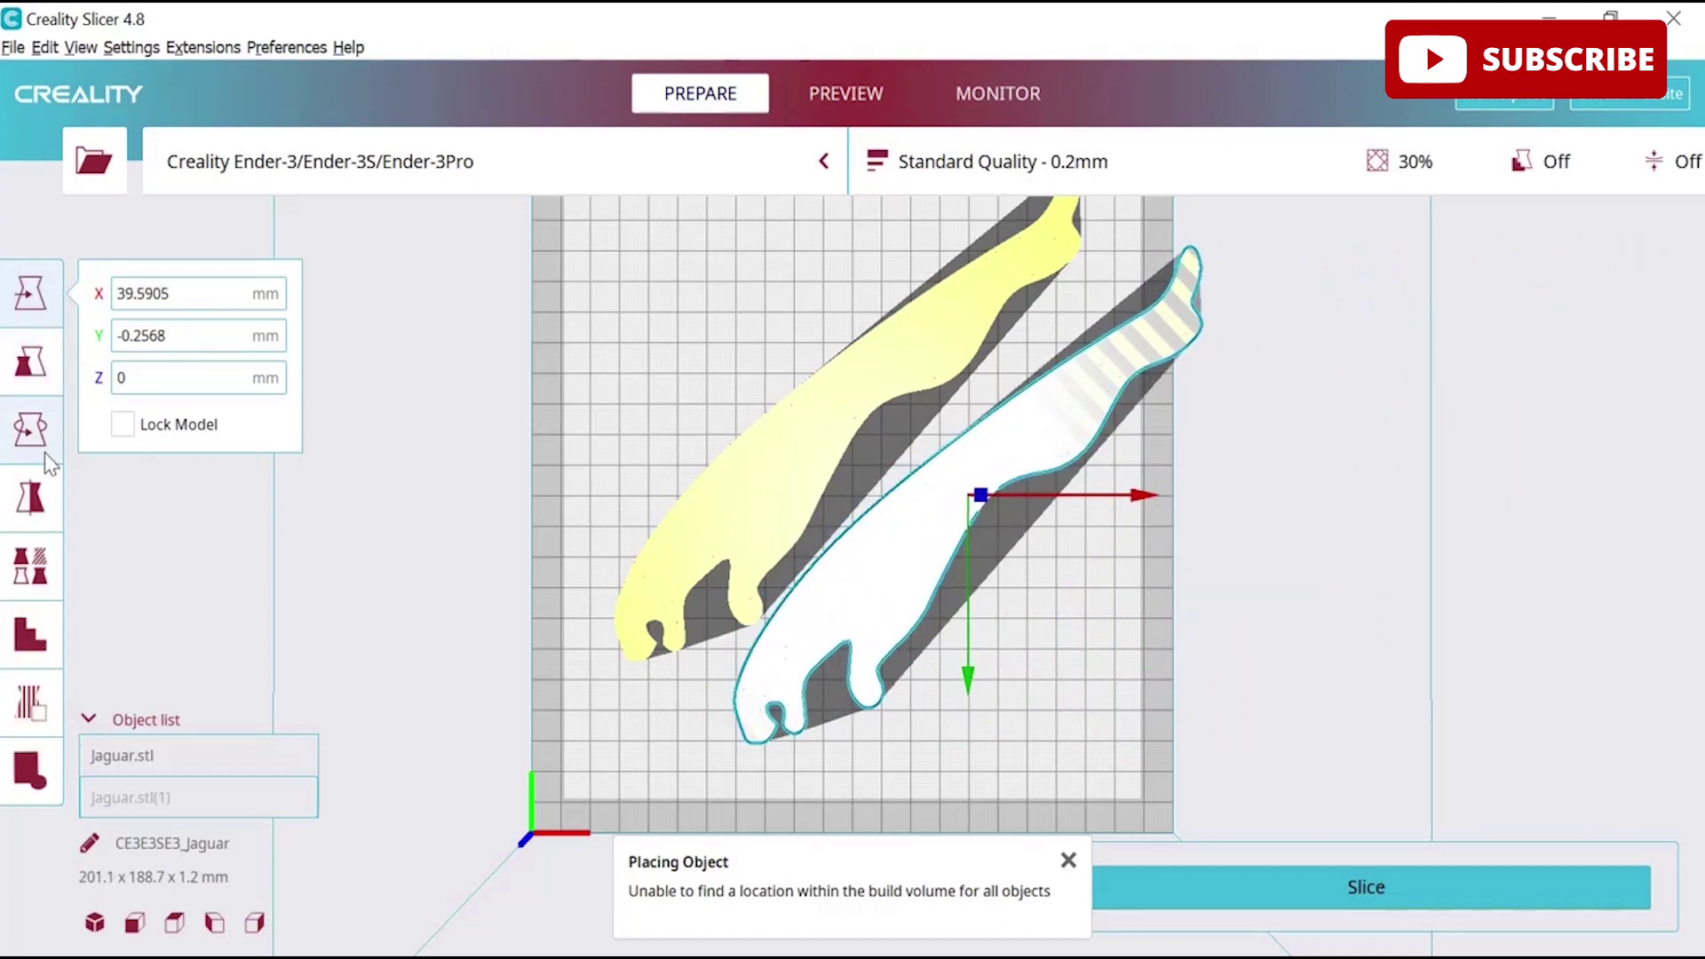
left_click(34, 502)
left_click(968, 609)
left_click(855, 501)
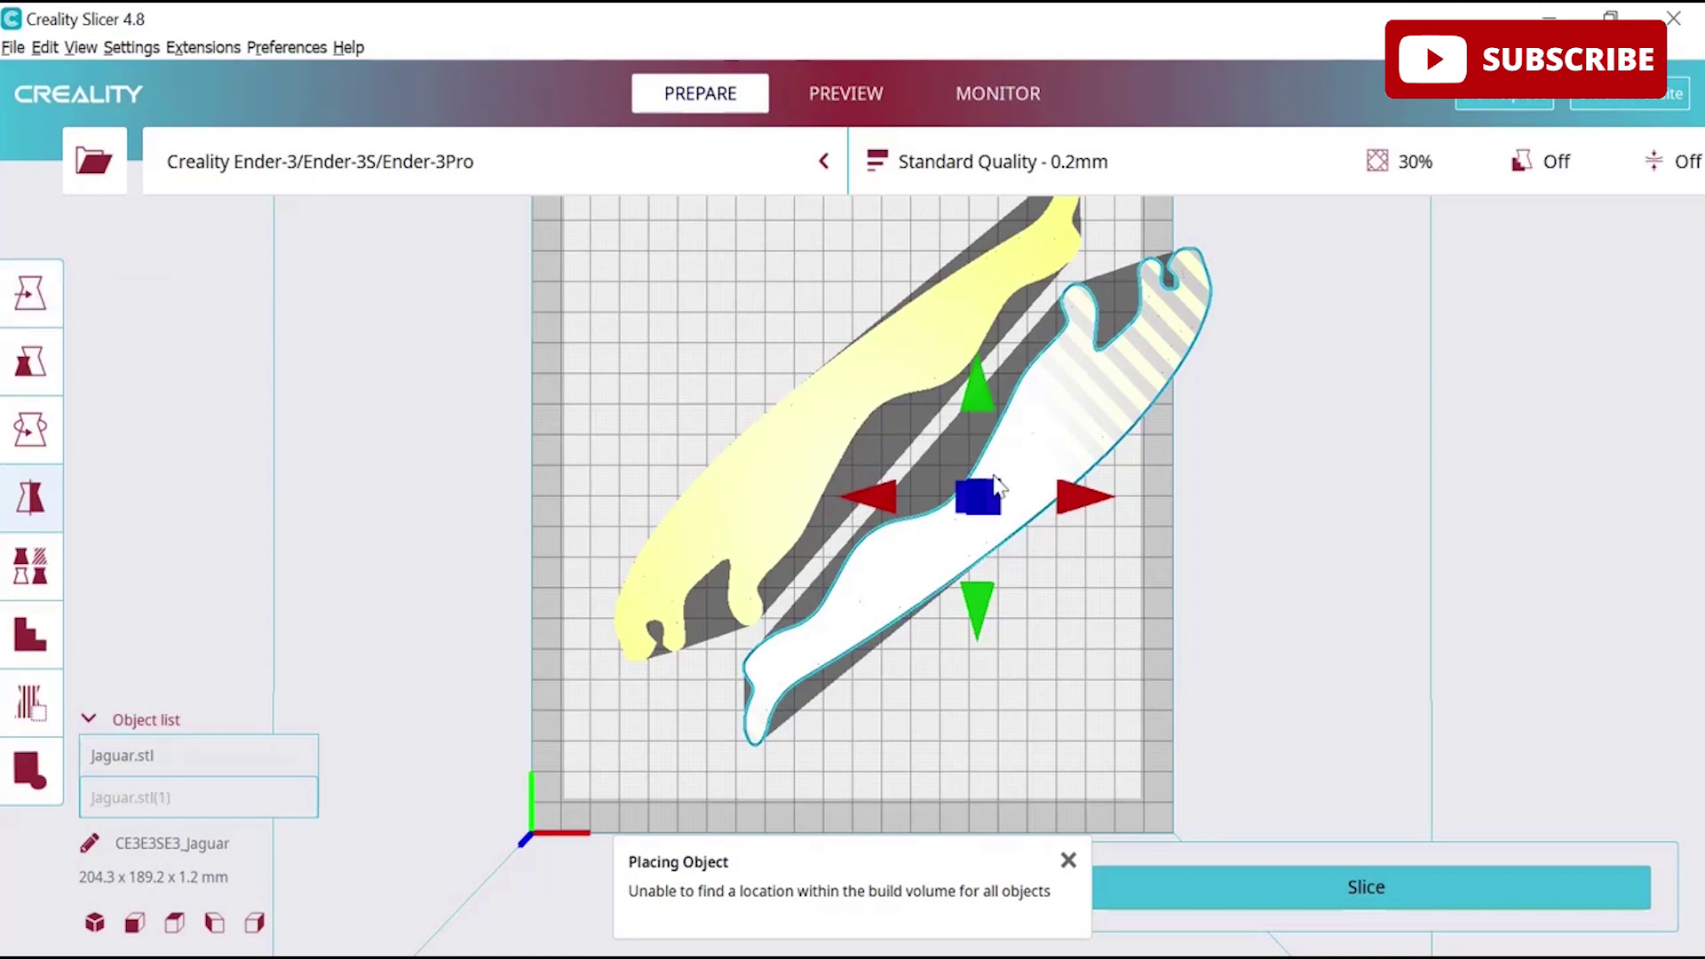
- Shift both jaguars to fit side by side within the build plate, and set the mirrored copy's uniform scale to 11.75%
left_click(26, 305)
scroll(868, 639, "down", 2)
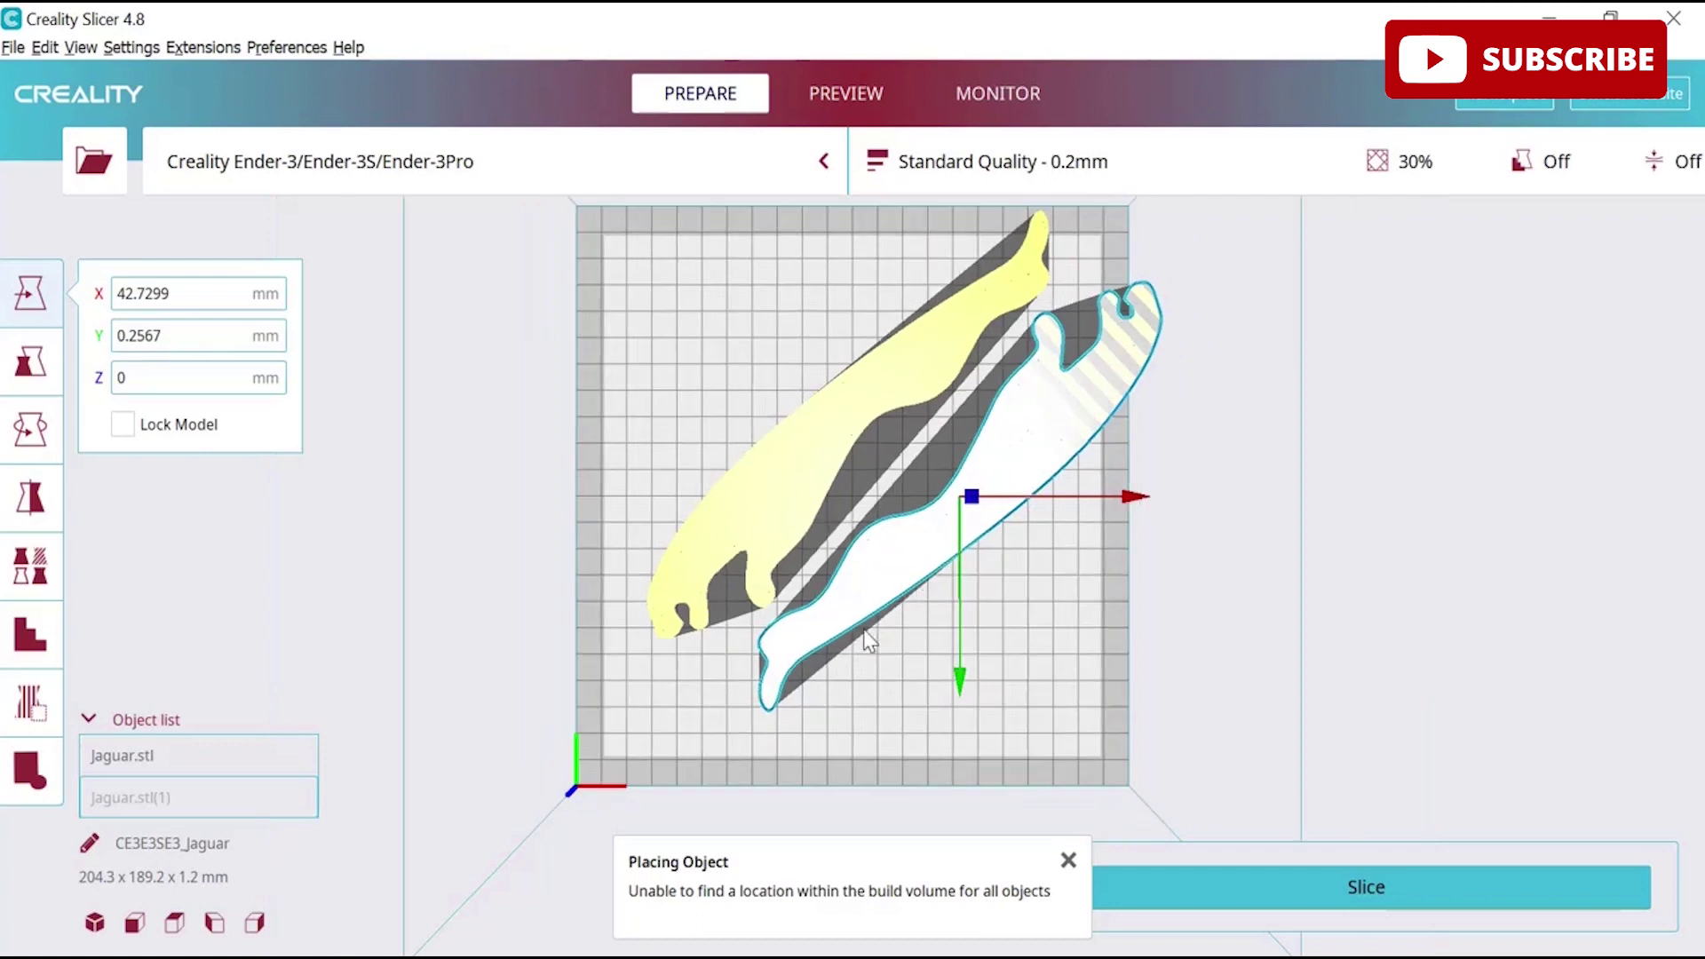
scroll(746, 706, "down", 1)
left_click(804, 482)
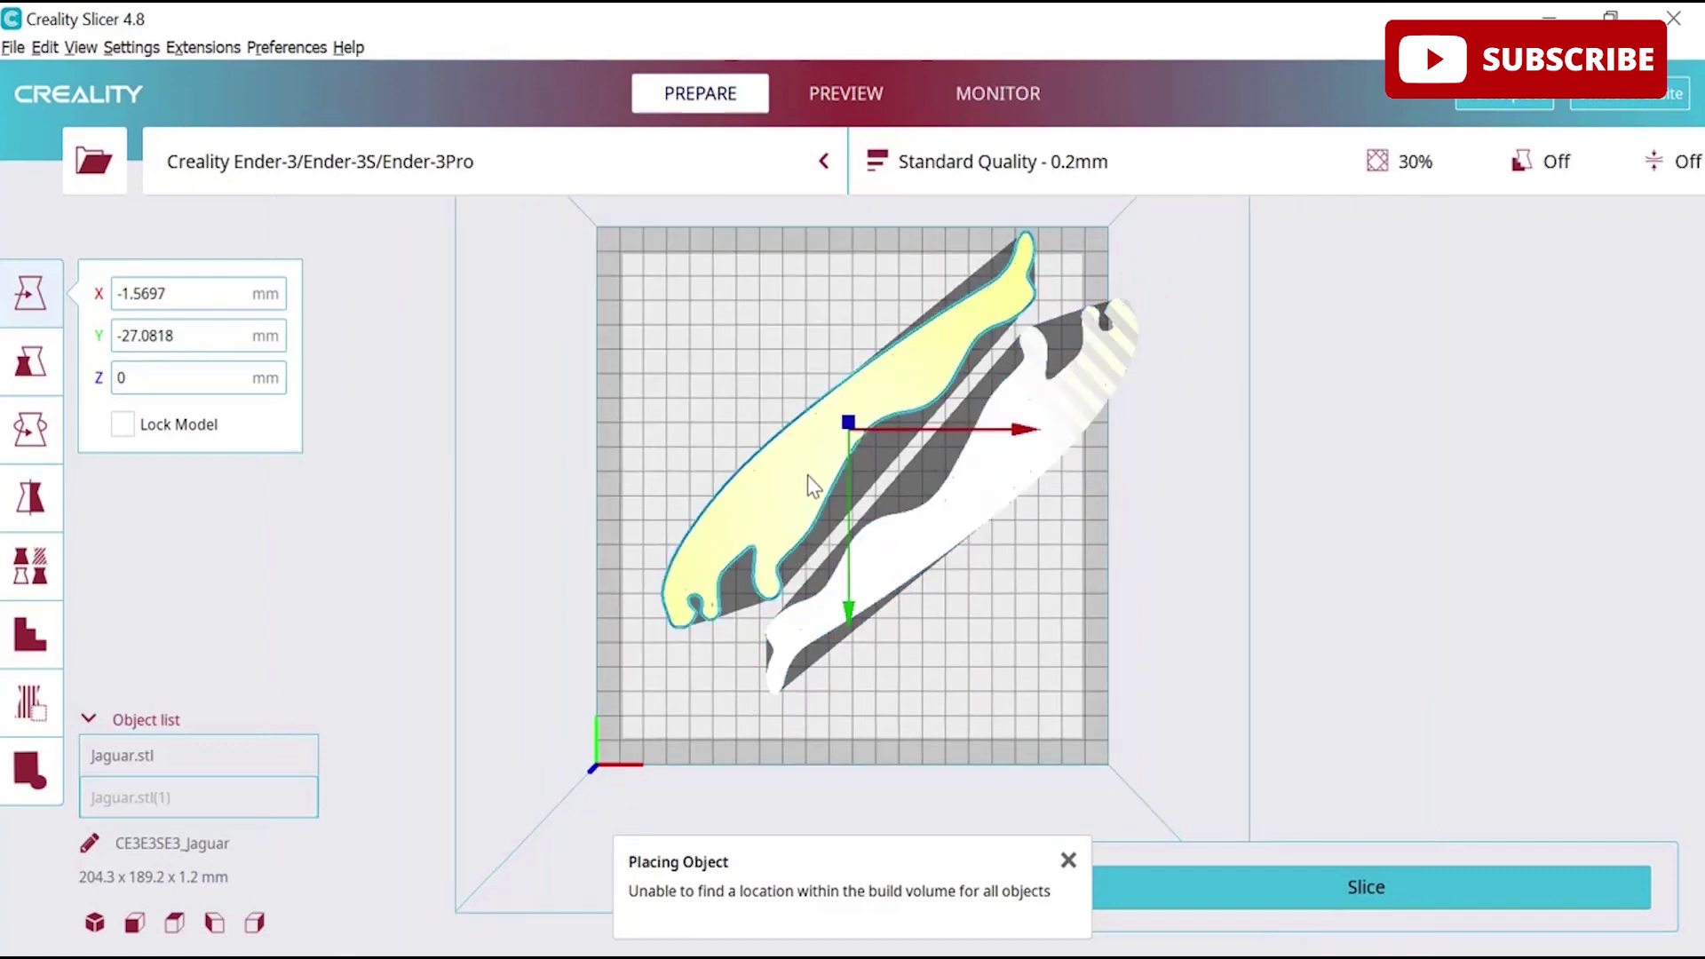
left_click_drag(1020, 435, 1000, 432)
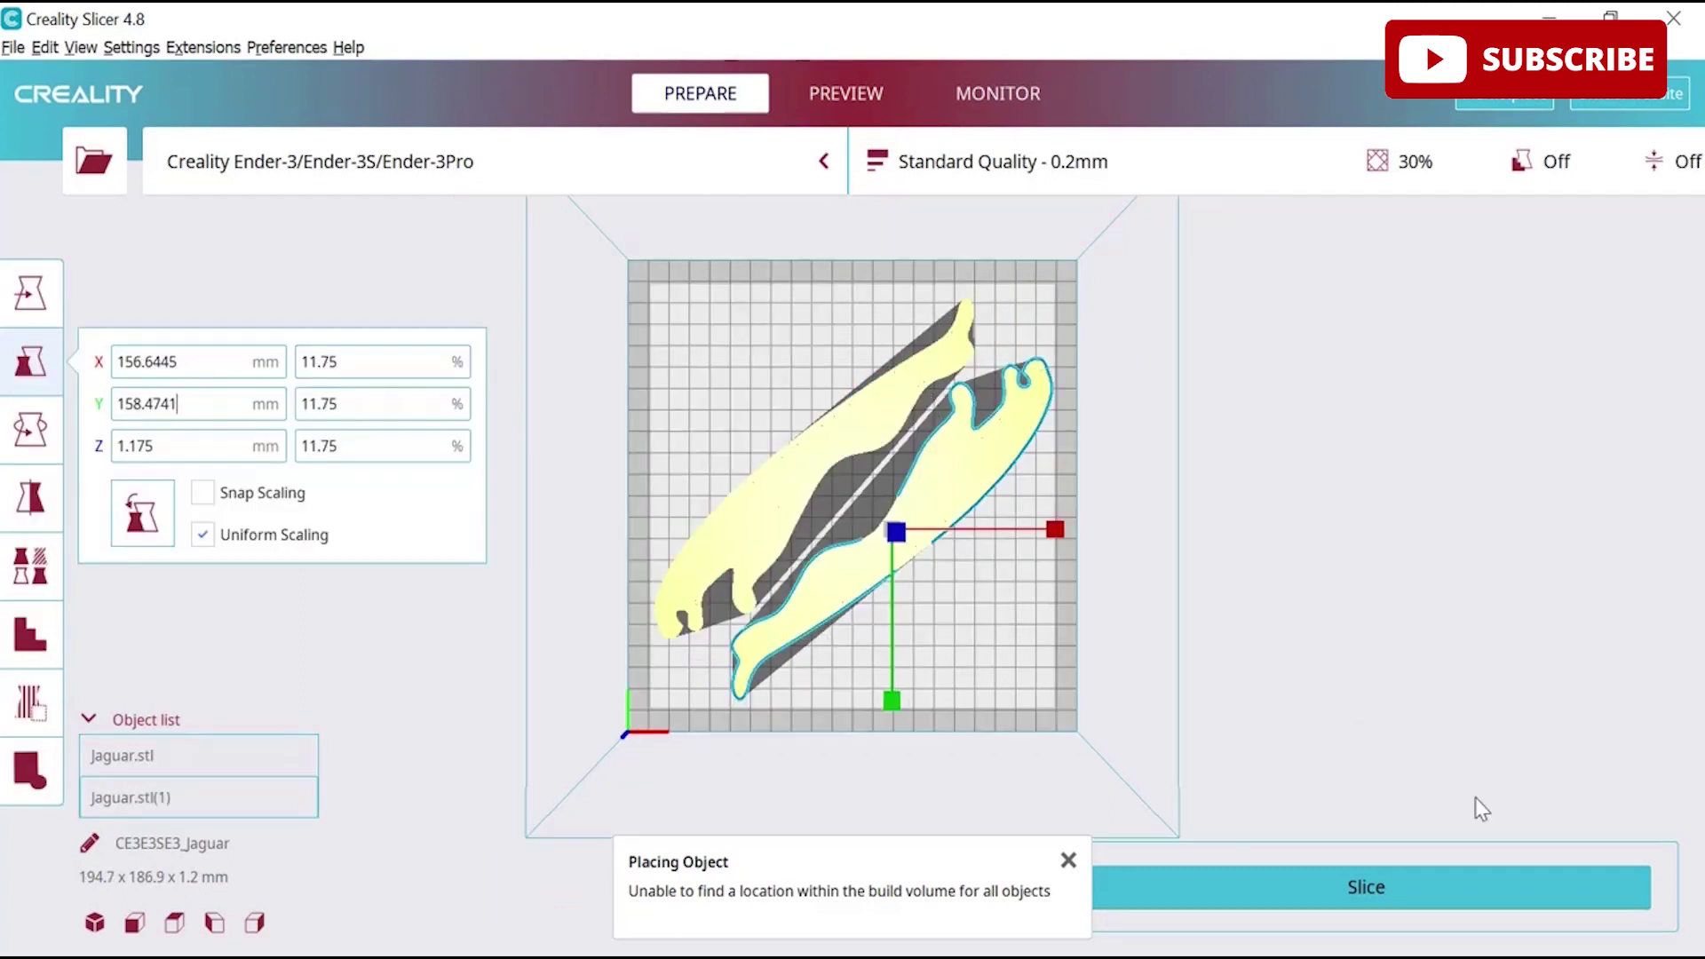
left_click(1309, 653)
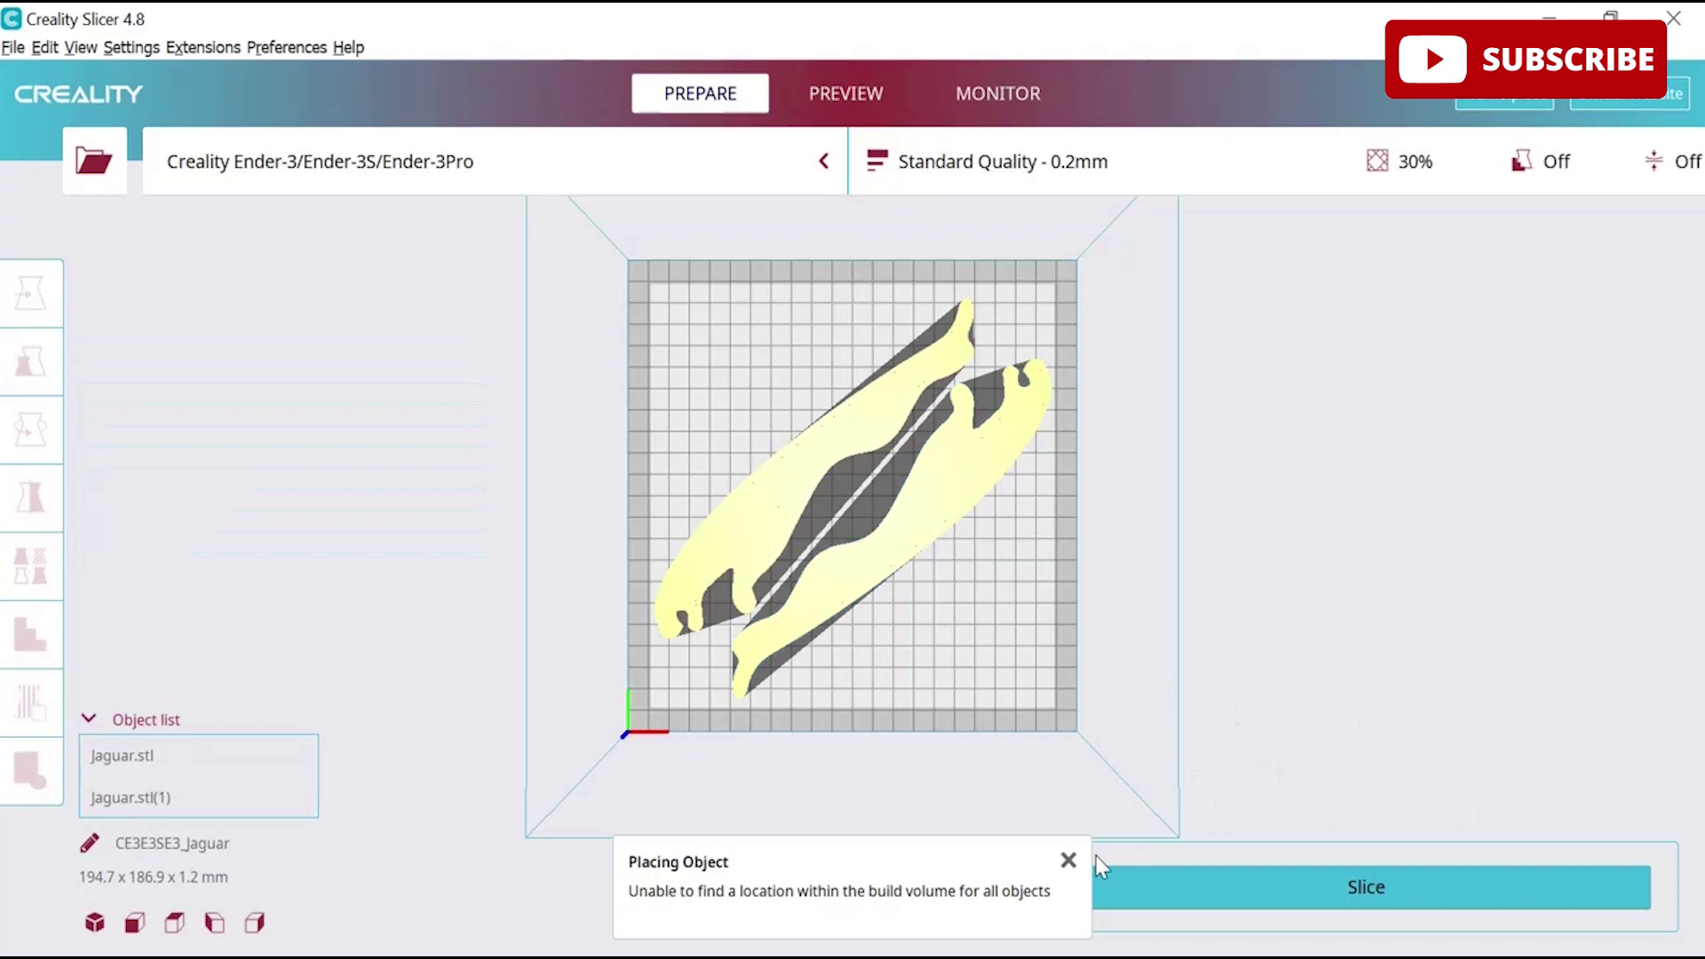
- Dismiss the object placement message and slice both jaguars
left_click(1068, 862)
left_click(1391, 884)
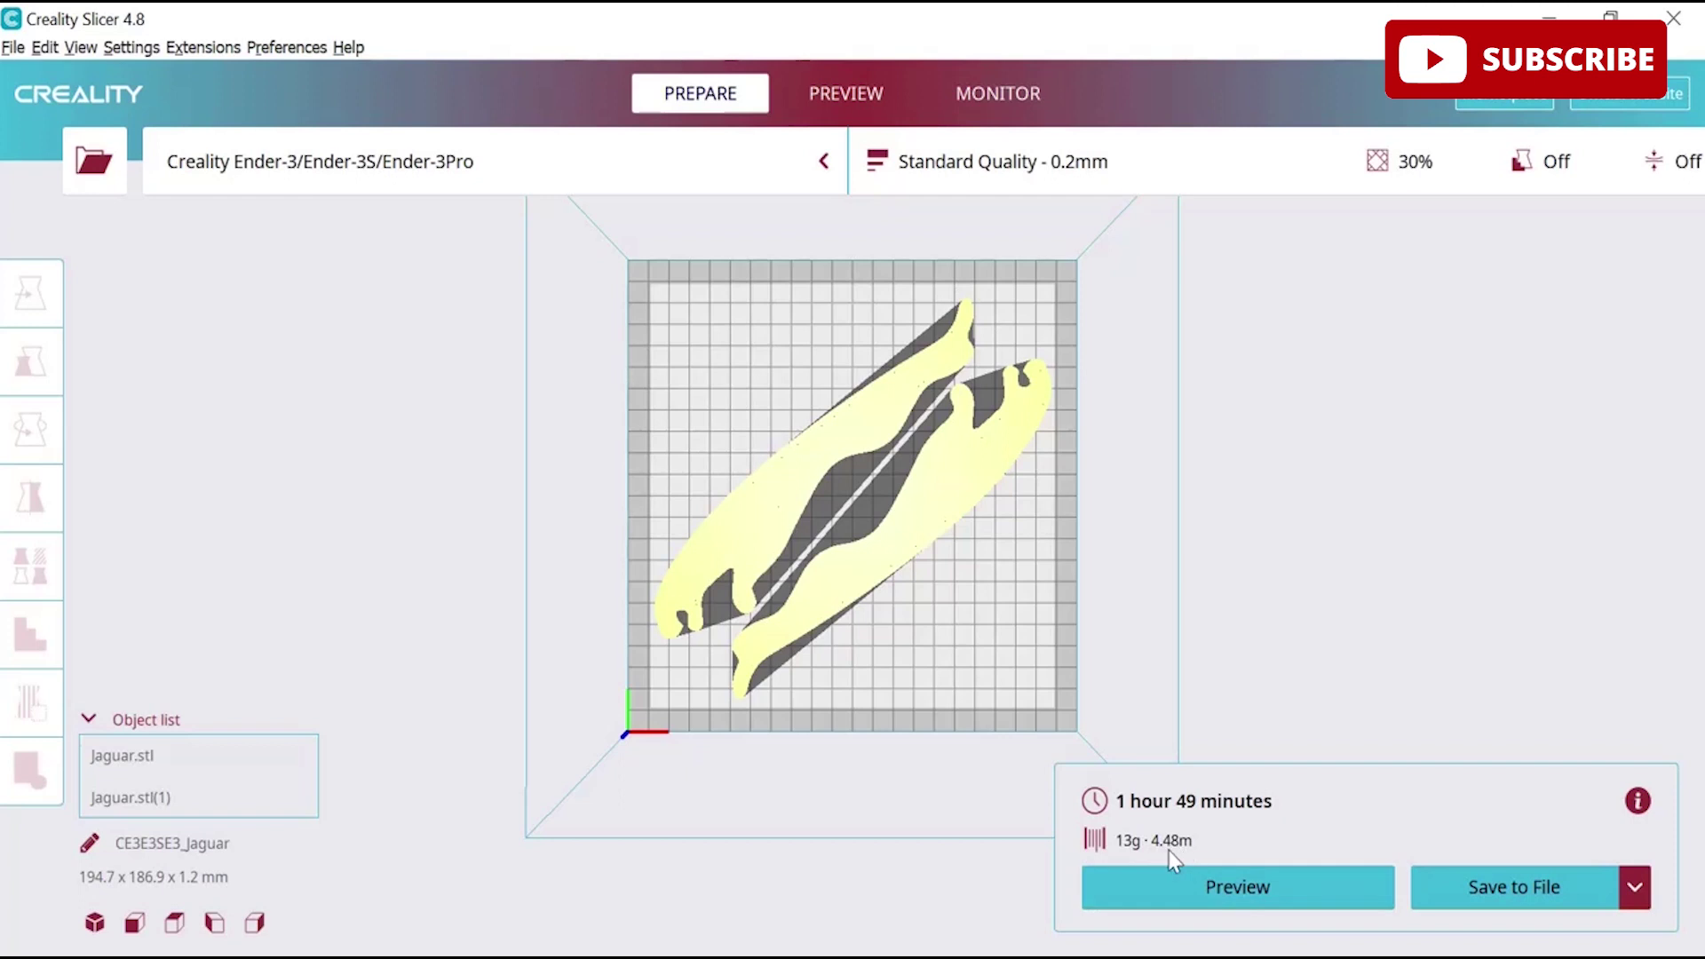
- Preview the sliced jaguars in layer view, play the toolpath simulation, and lower the displayed layer to 1
left_click(1238, 888)
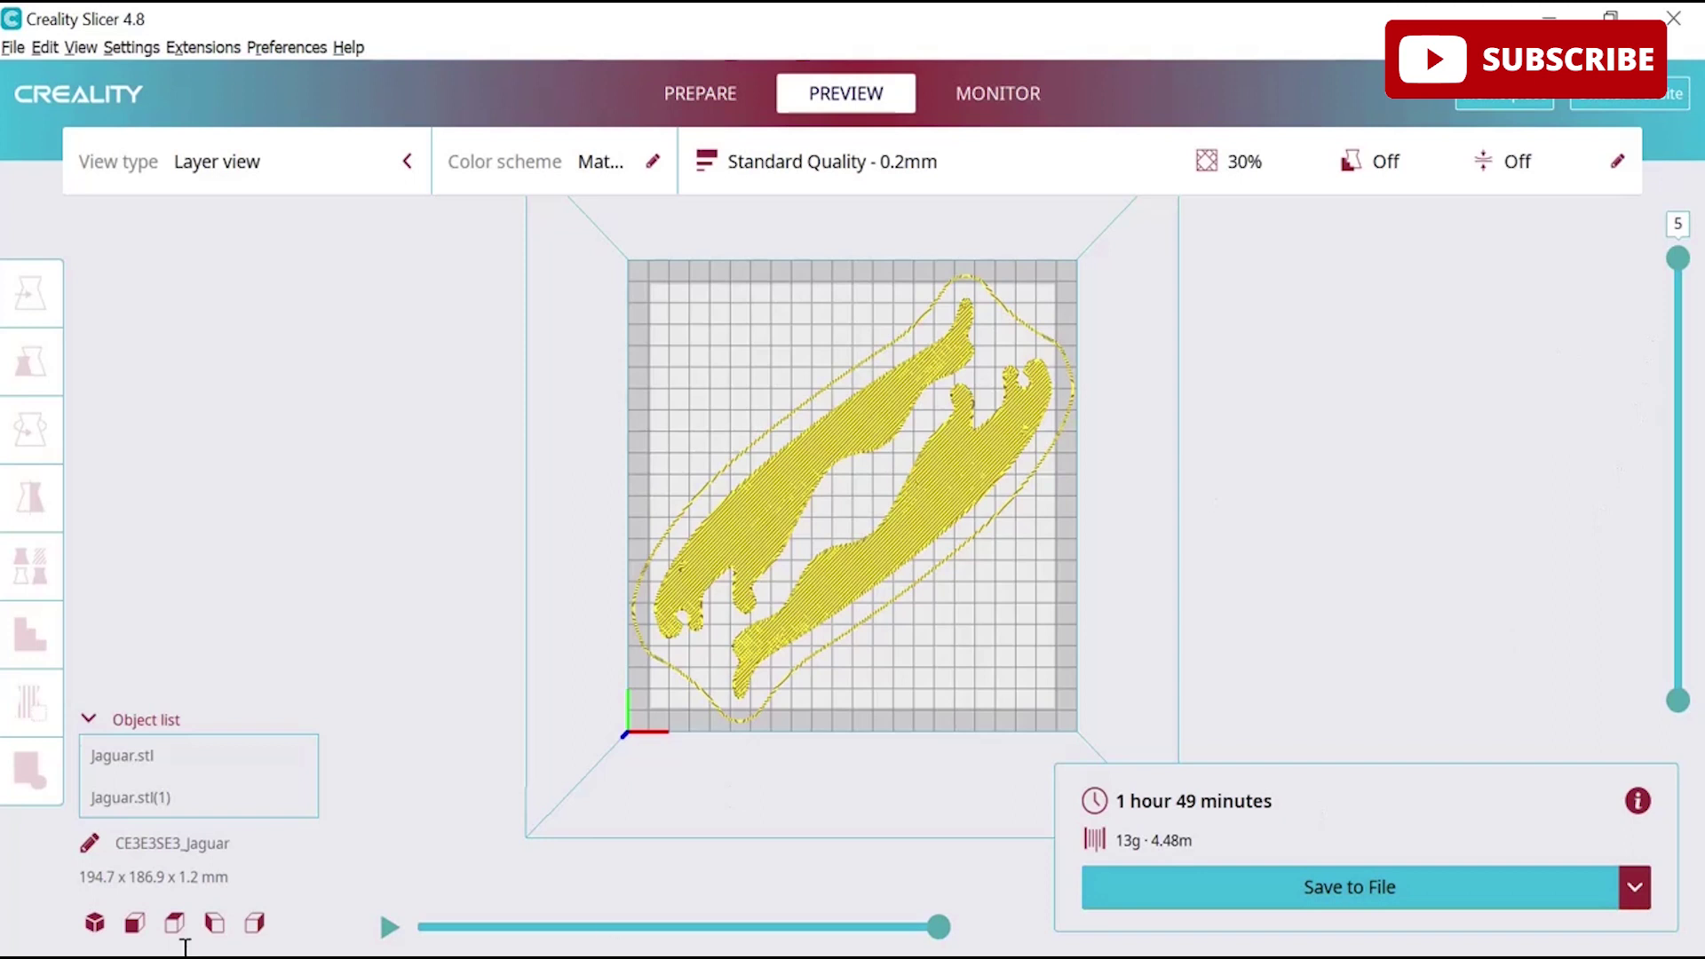
left_click(389, 927)
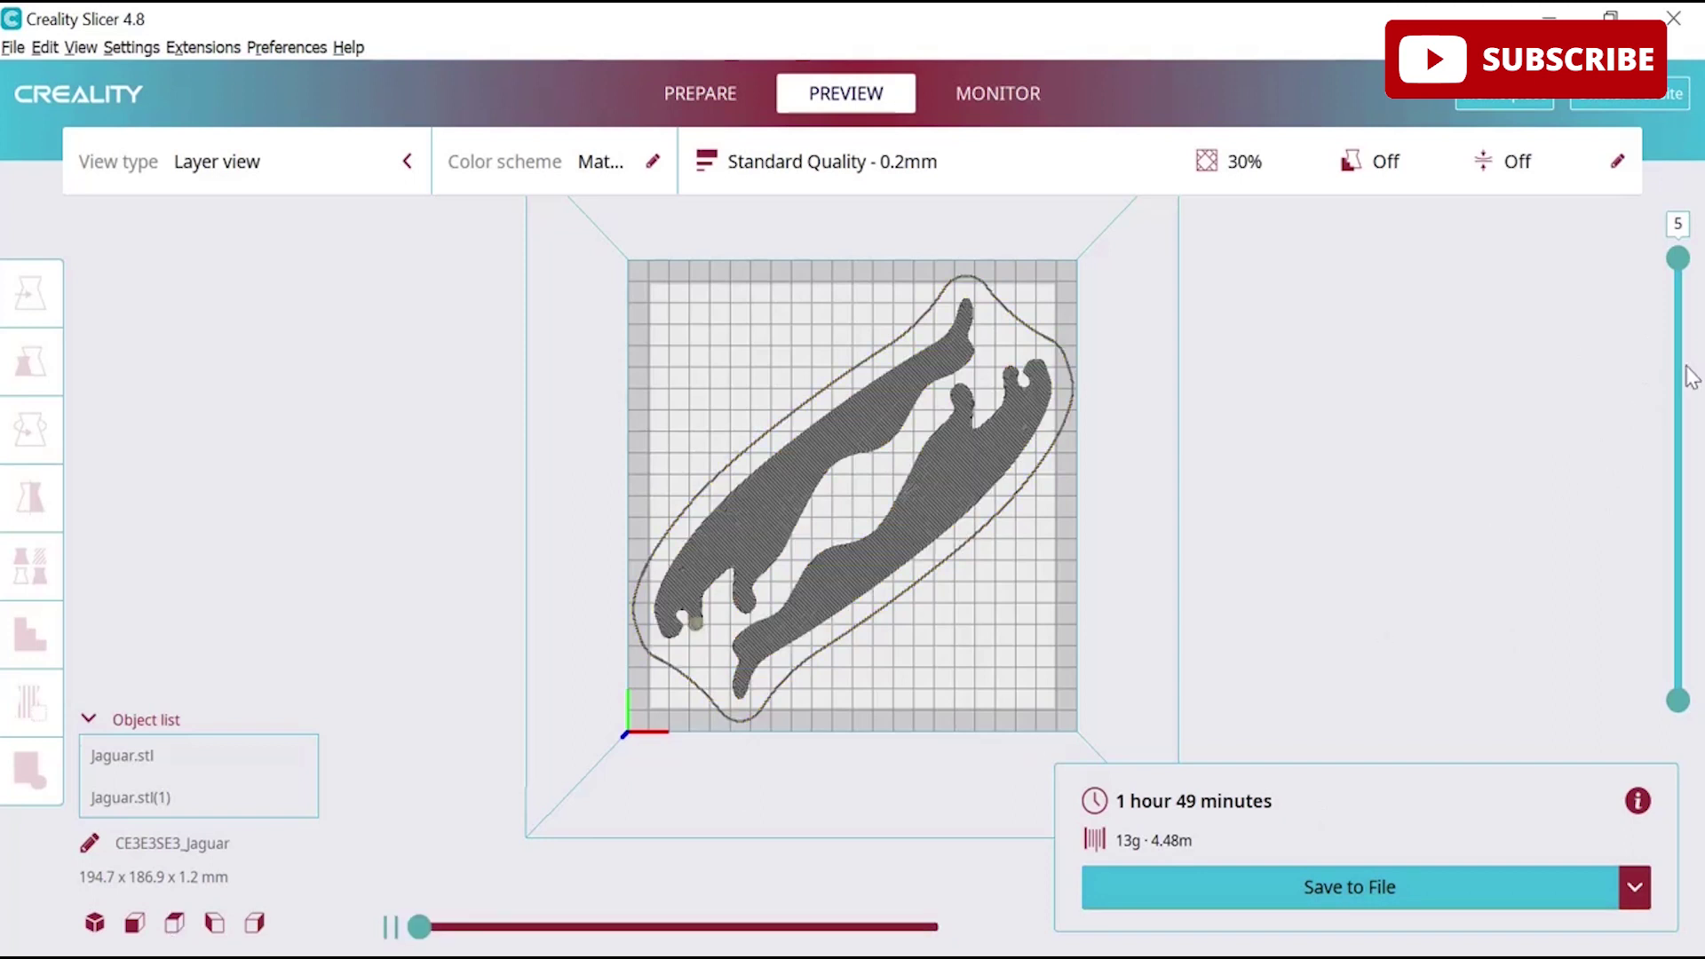
left_click_drag(1685, 260, 1679, 663)
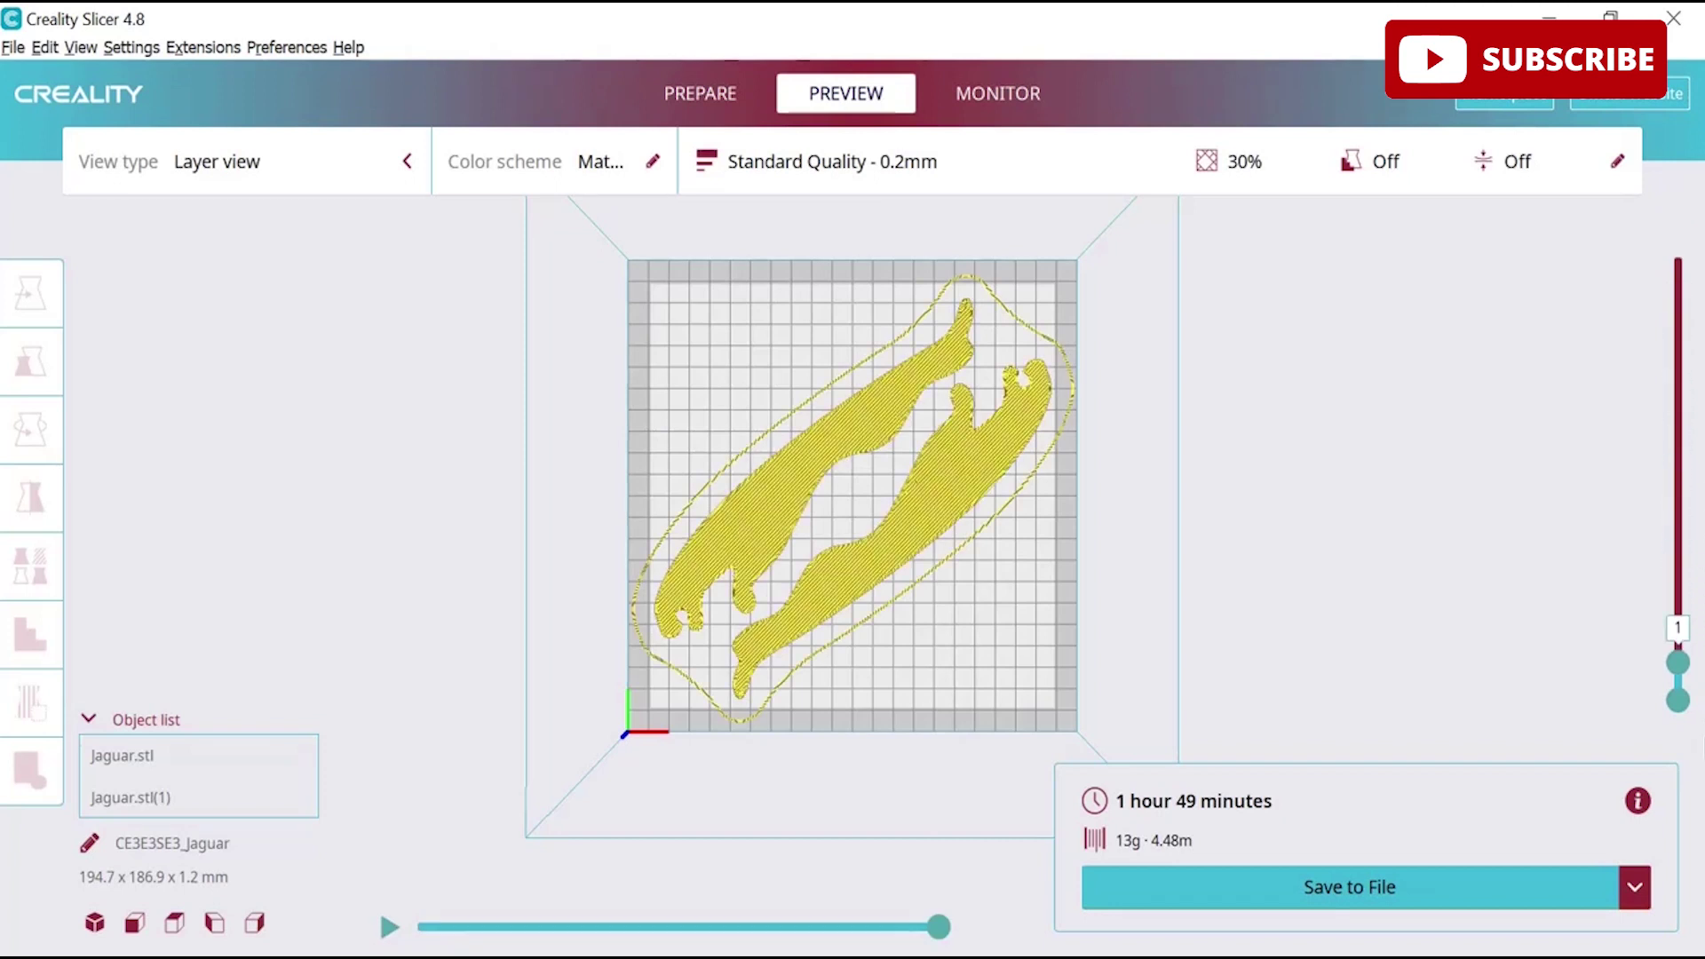